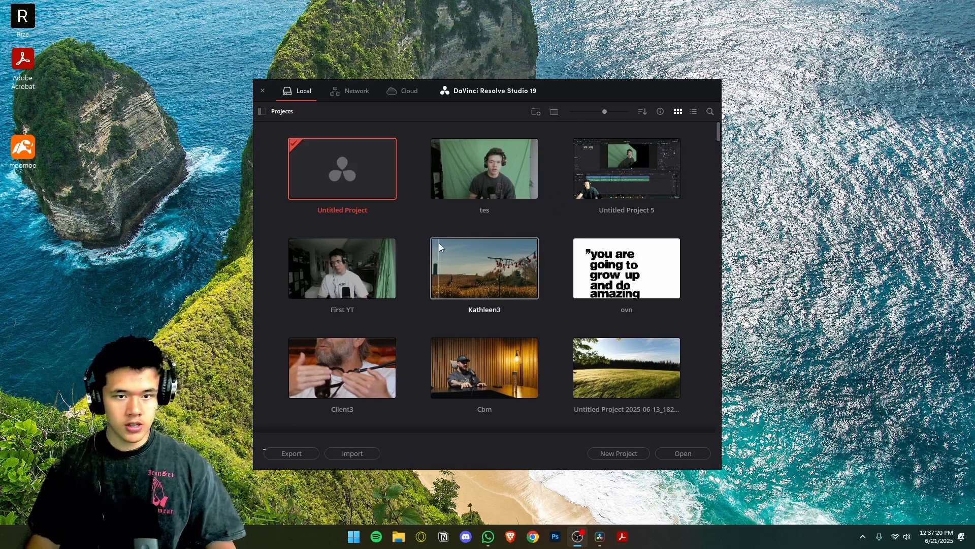
Open the Untitled Project from the local projects and switch to the Edit page.
double_click(342, 163)
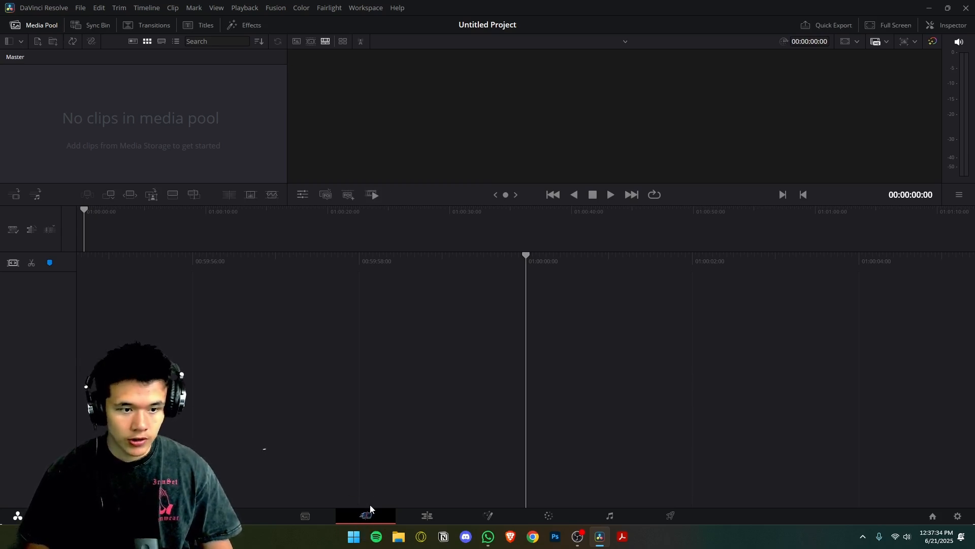
left_click(434, 516)
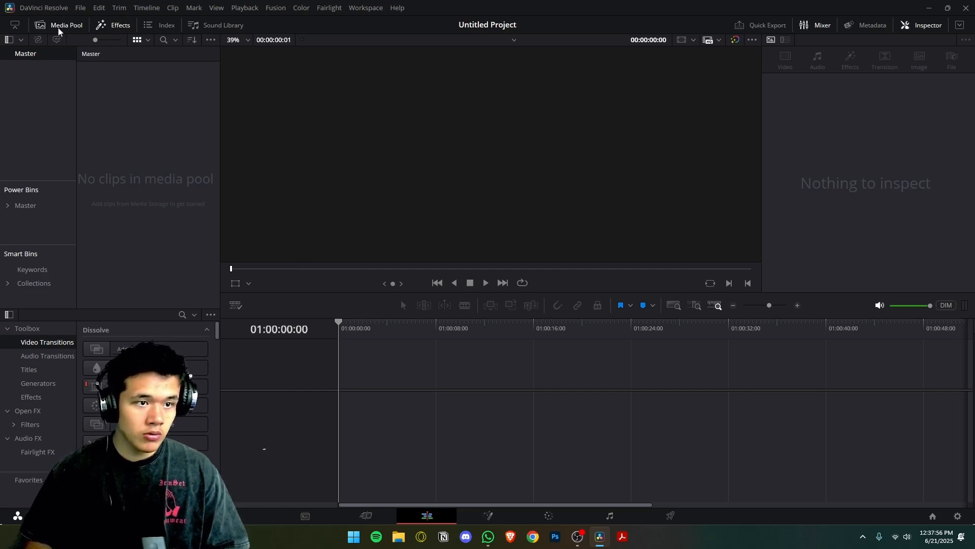
Hide the Effects library and the Media Pool, and bring both back into view.
left_click(94, 26)
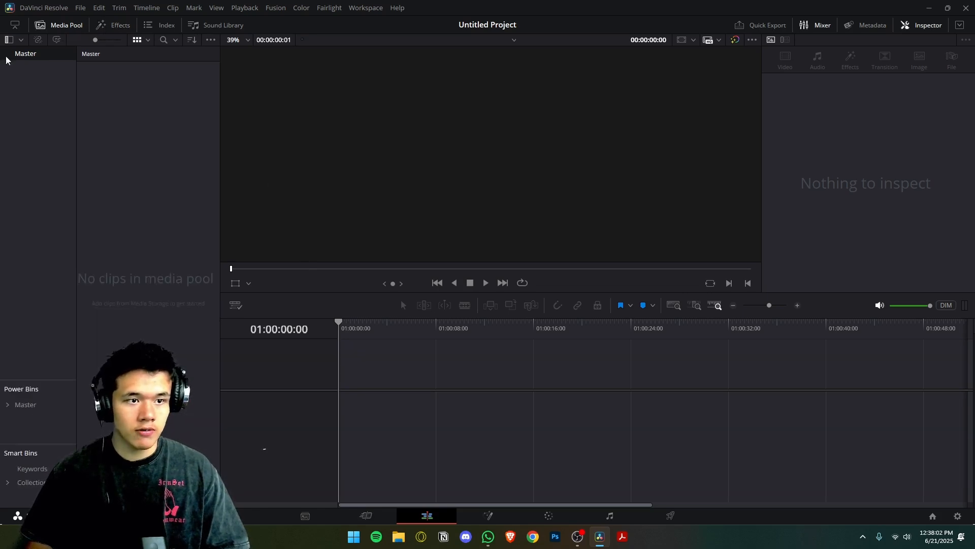
left_click(59, 25)
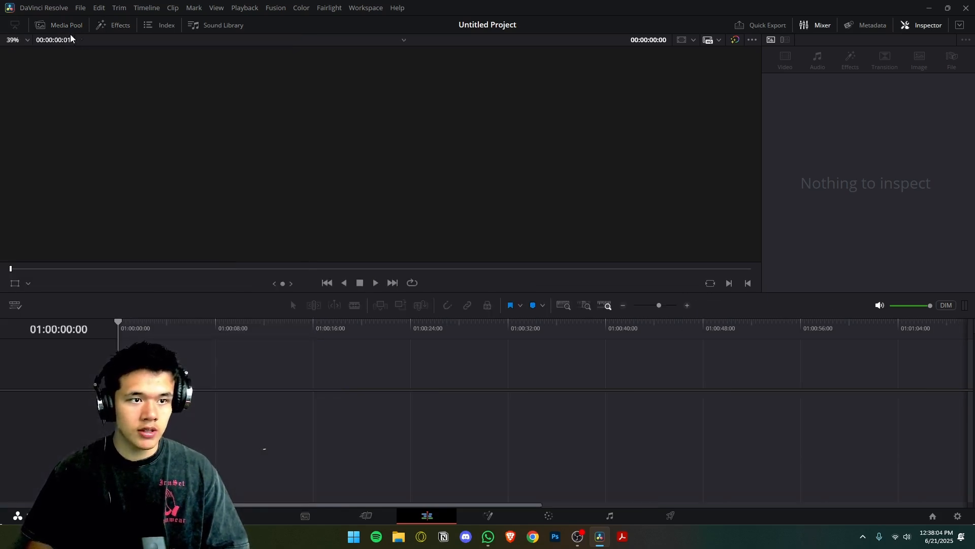
left_click(60, 26)
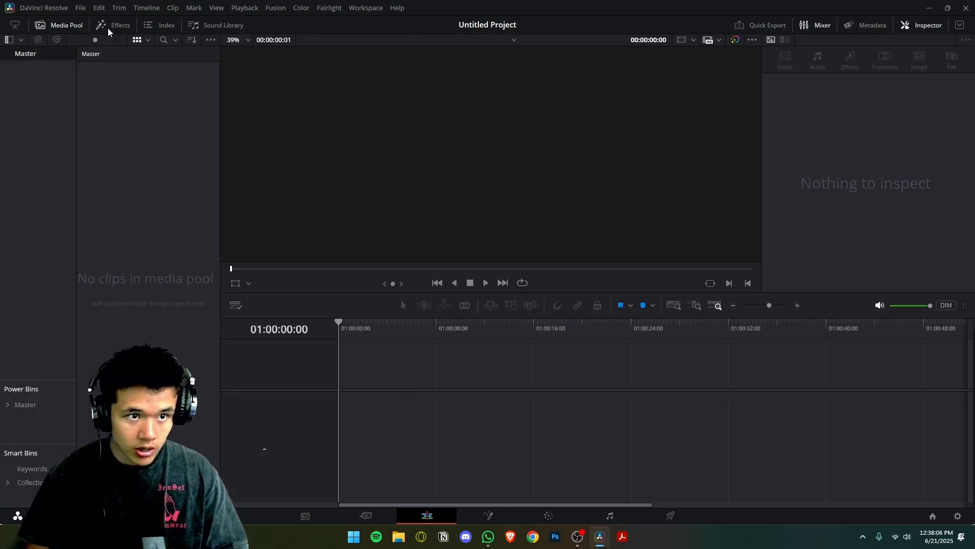
left_click(111, 25)
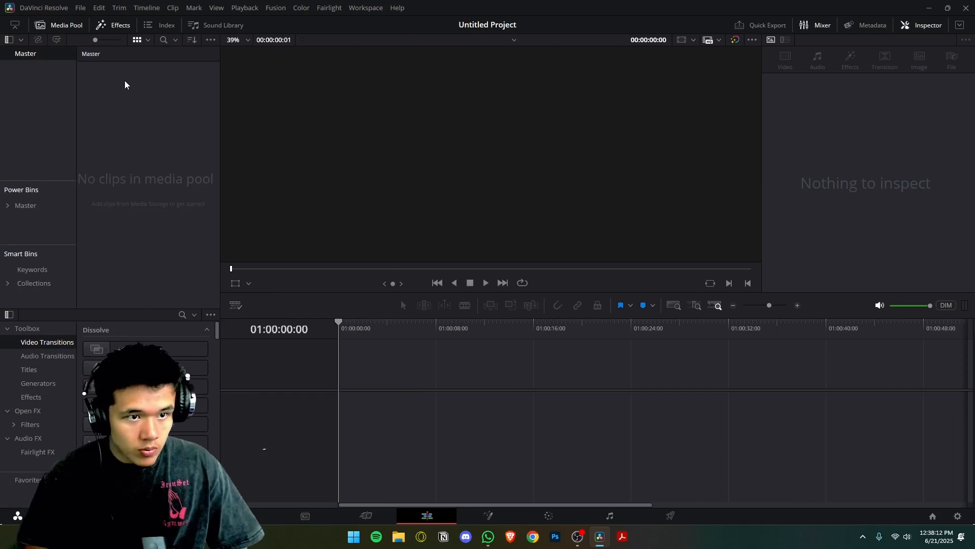
left_click_drag(85, 83, 169, 243)
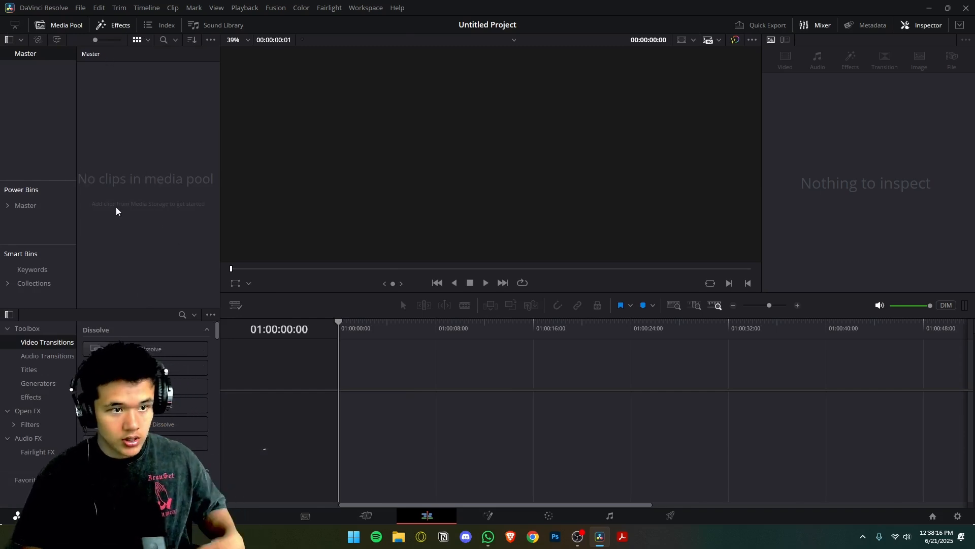
right_click(150, 163)
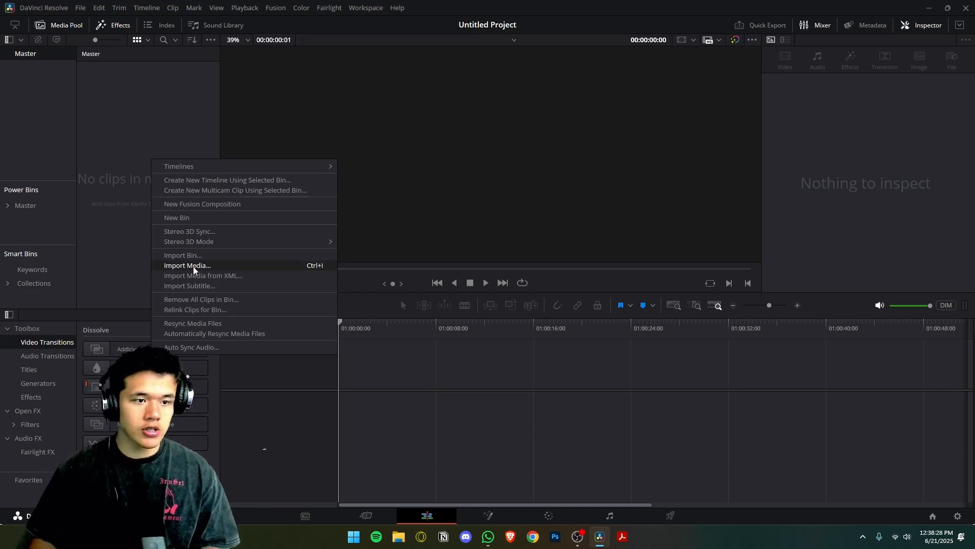
left_click(120, 196)
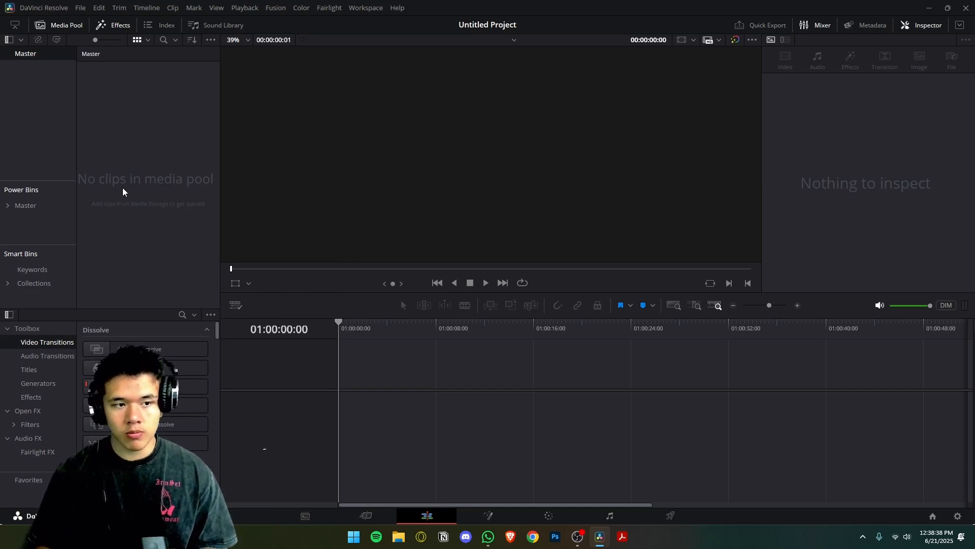
Look at the contents of the Master power bin, and return to the project's own Master bin.
left_click(33, 207)
left_click_drag(131, 210, 149, 169)
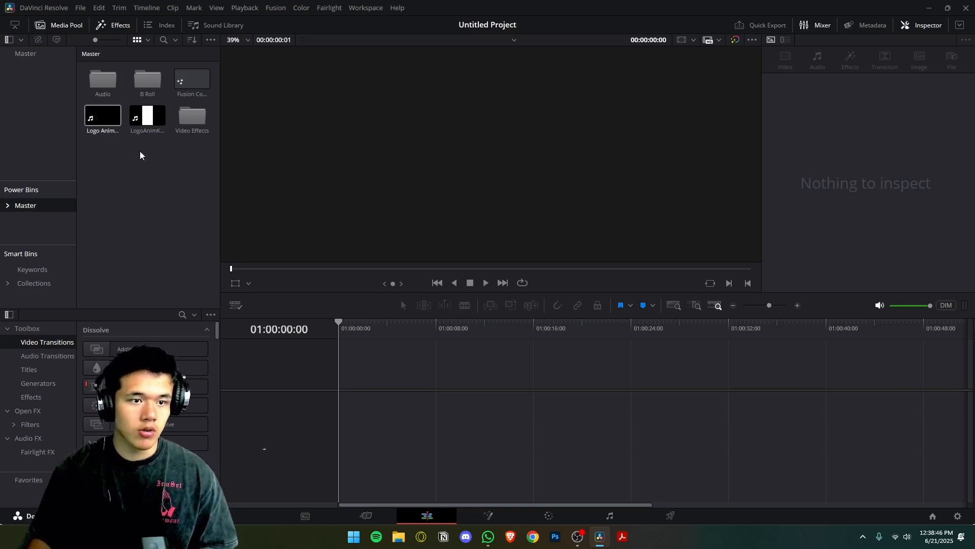
left_click(21, 53)
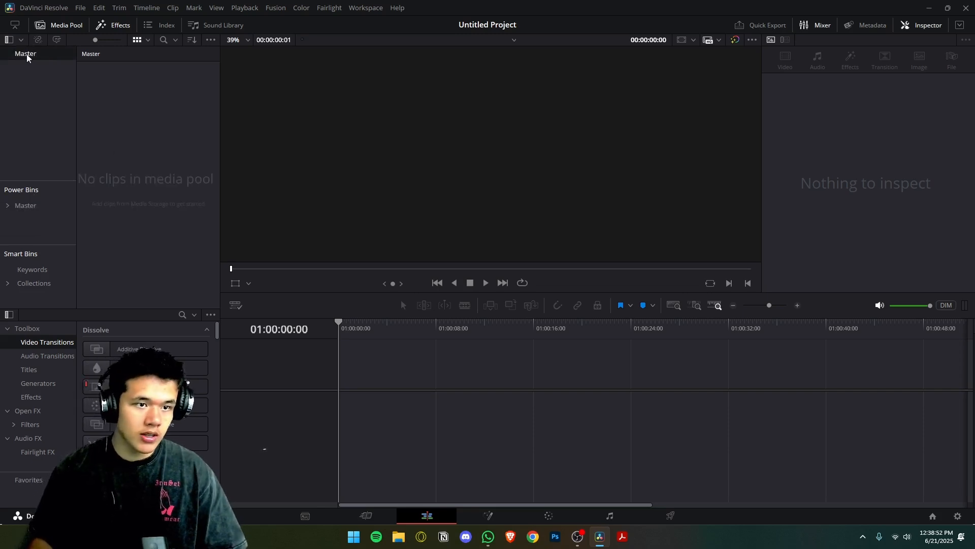
right_click(123, 130)
left_click(171, 237)
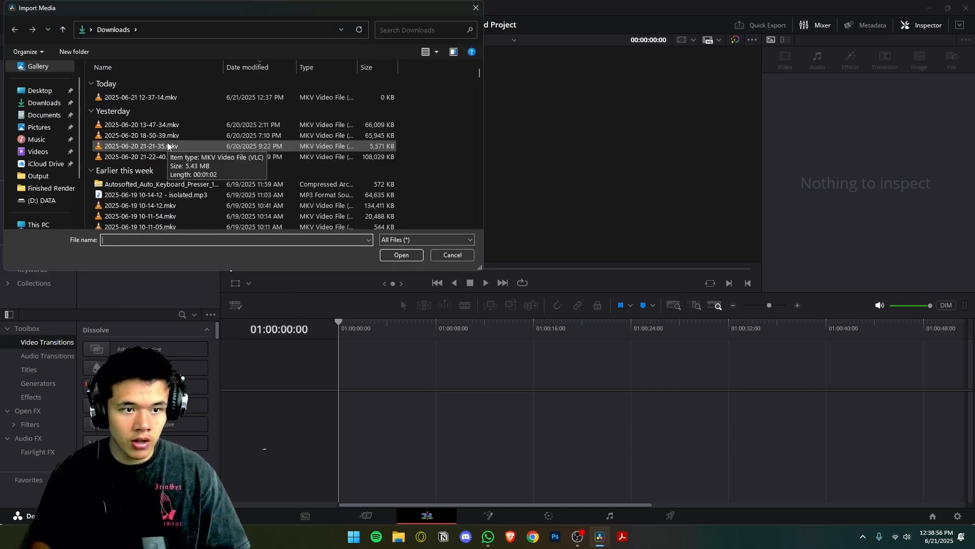
scroll(177, 161, "down", 2)
scroll(183, 140, "up", 1)
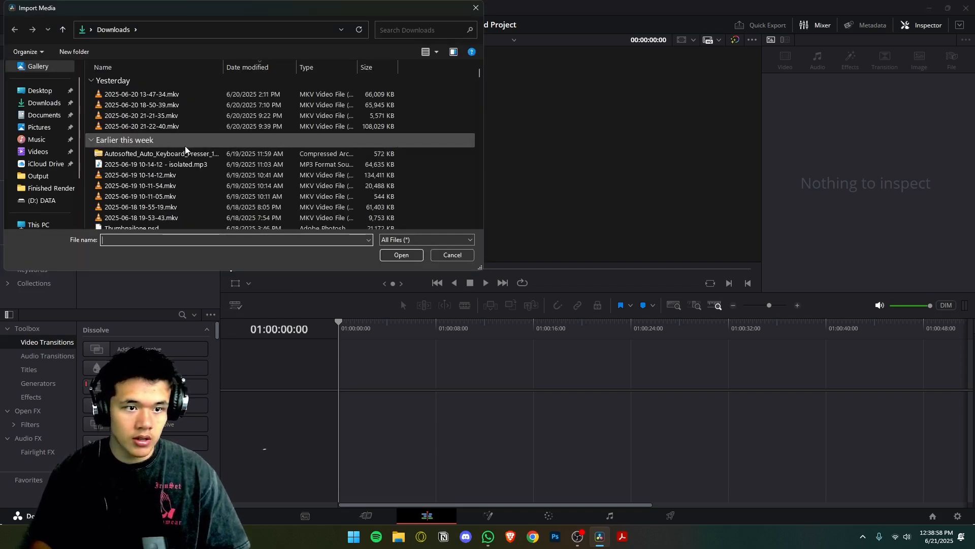
double_click(184, 118)
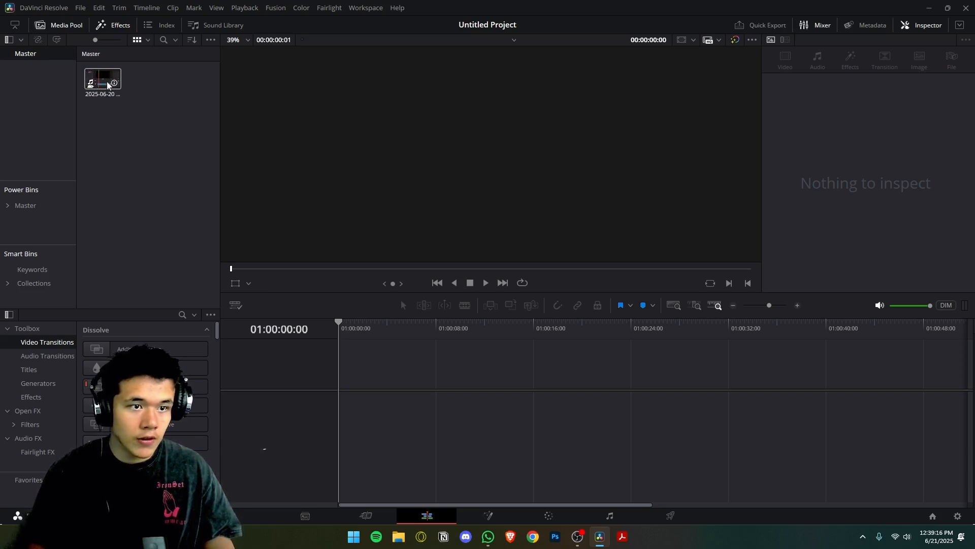
Widen the Media Pool area beside the viewer so that its separate view options fit.
left_click(147, 40)
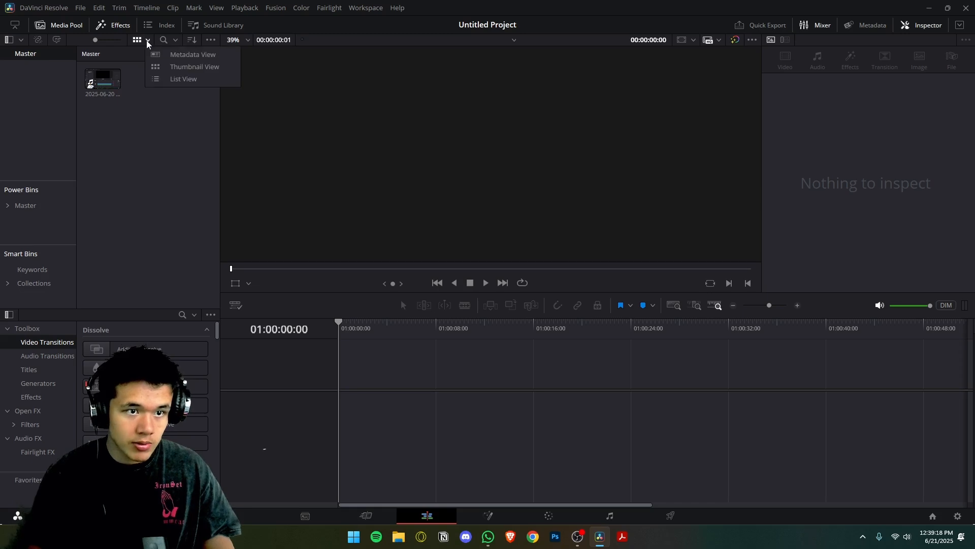
left_click(138, 86)
left_click_drag(220, 94, 297, 98)
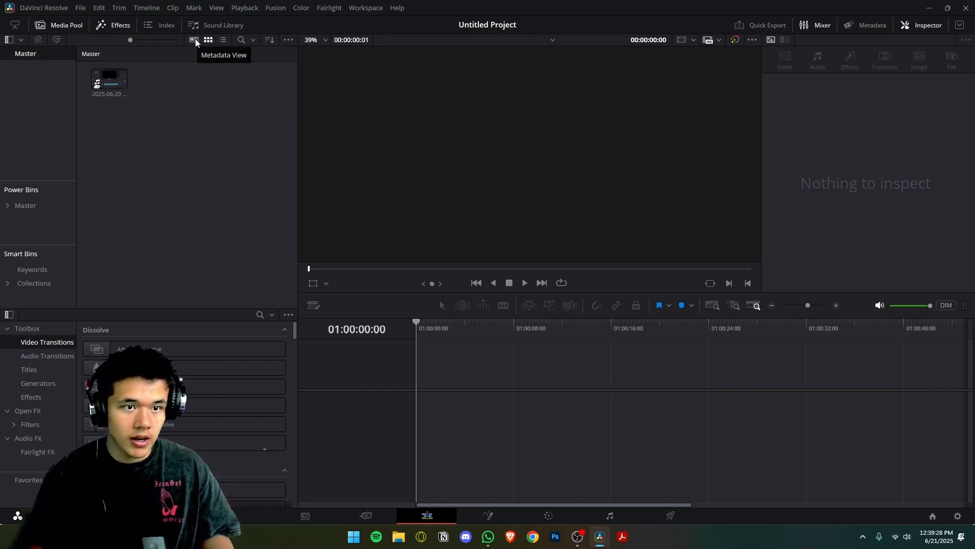
Show the Media Pool clips in List View and Metadata View, and return to Thumbnail View.
left_click(224, 40)
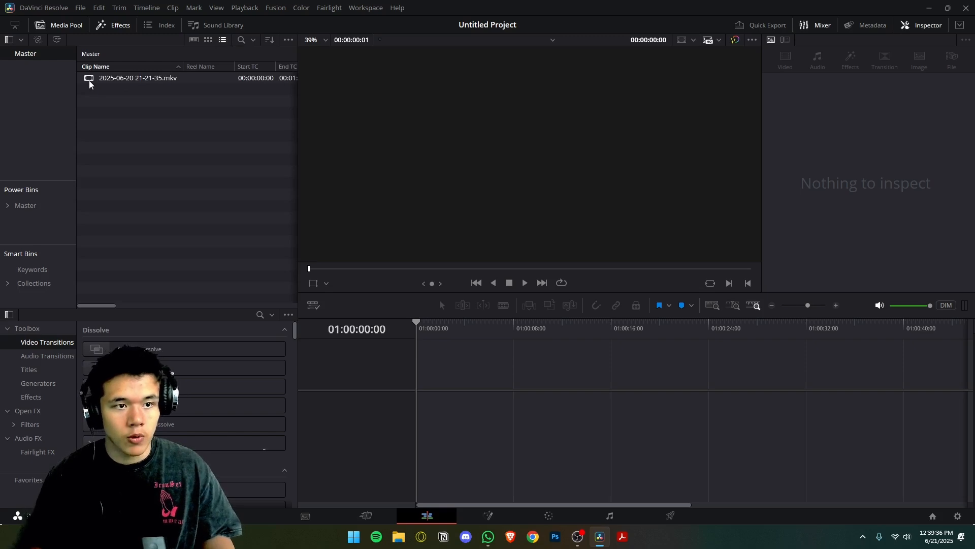
left_click(194, 40)
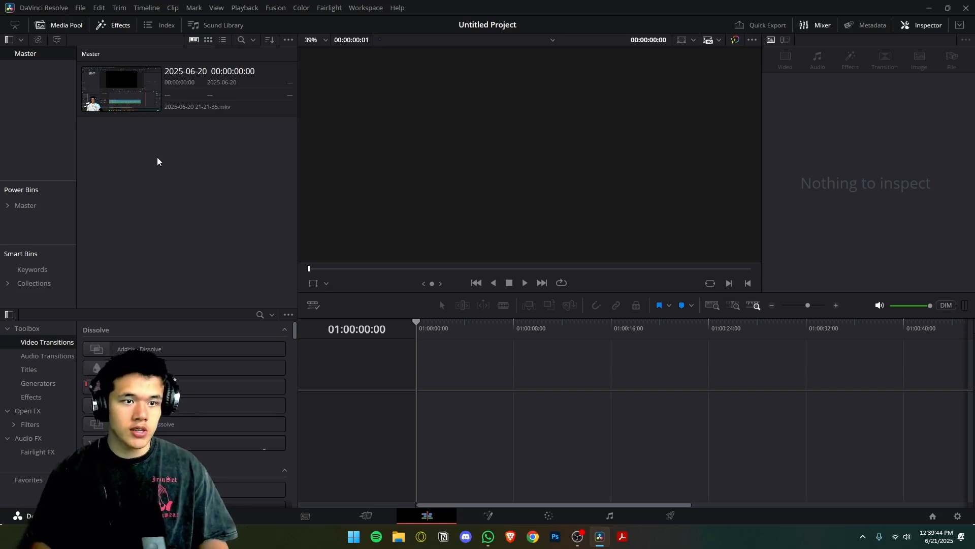
left_click(209, 41)
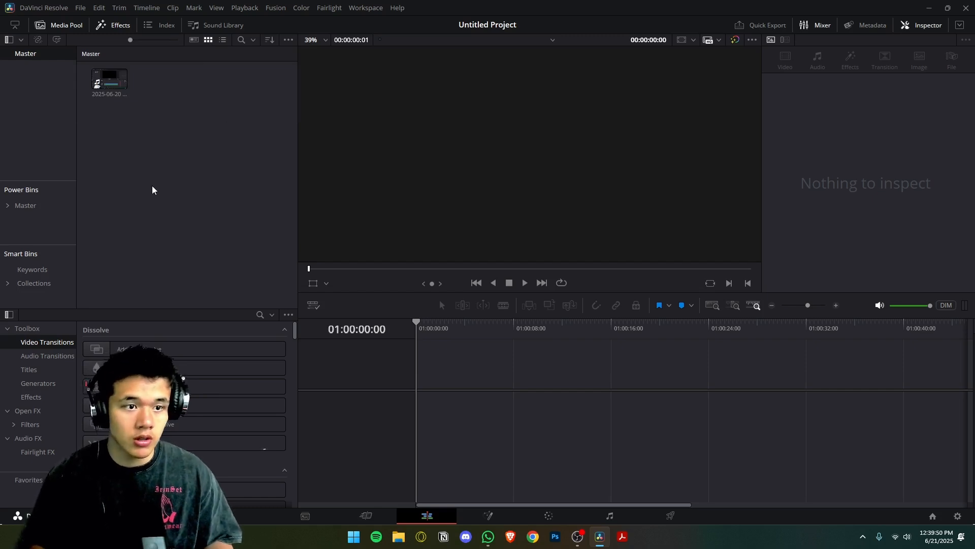
left_click_drag(107, 85, 415, 409)
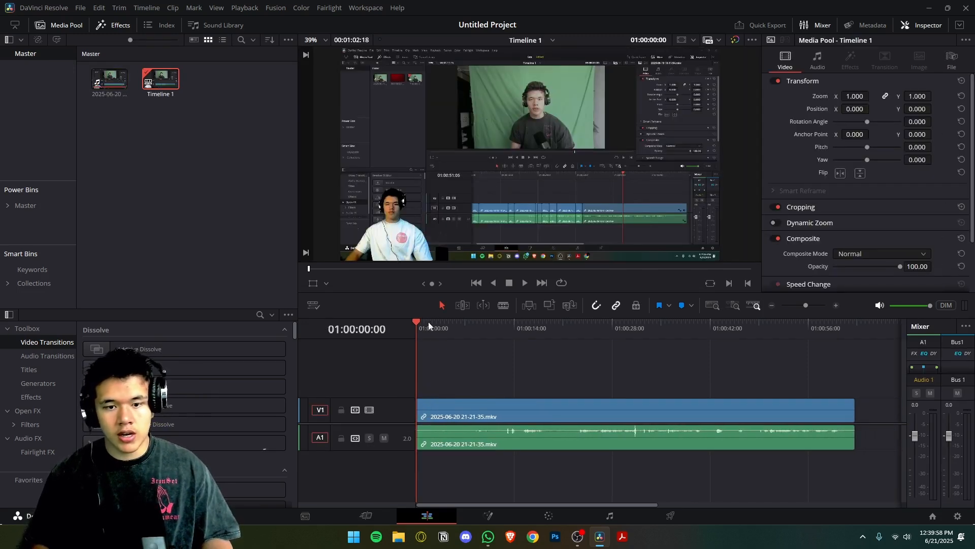
mouse_move(420, 321)
left_mouse_down()
mouse_move(465, 334)
mouse_move(415, 330)
left_mouse_up()
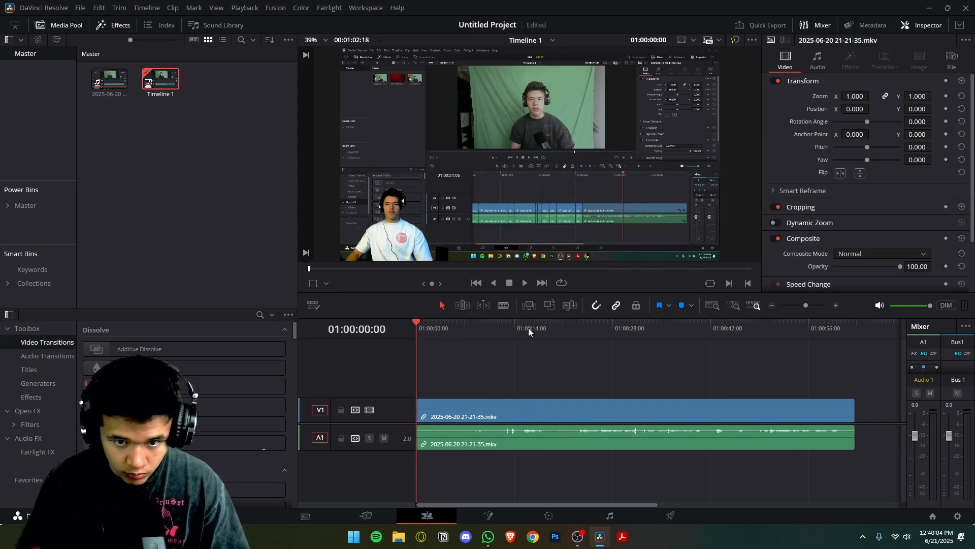
Scrub through the clip on the timeline, viewing frames between about 10 and 45 seconds.
left_click(491, 328)
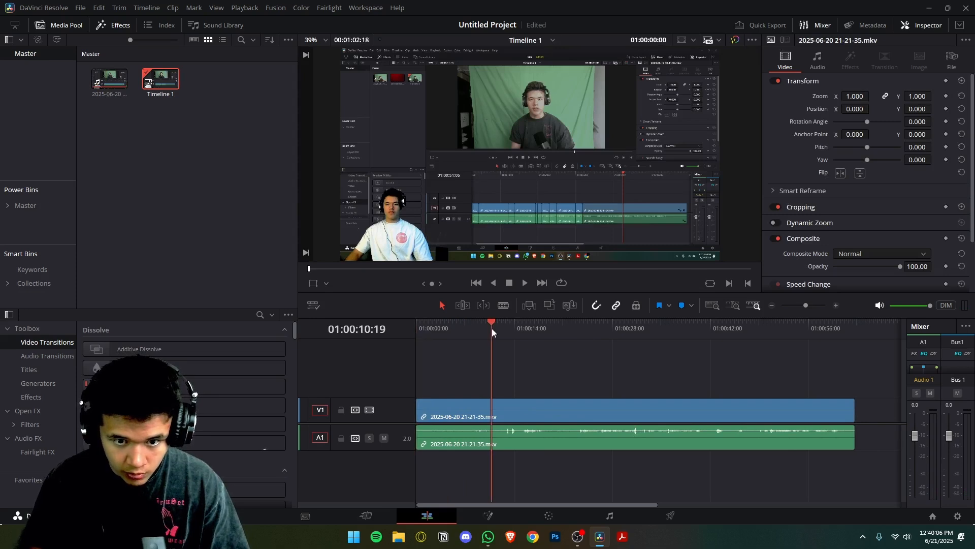
left_click(573, 328)
left_click(633, 327)
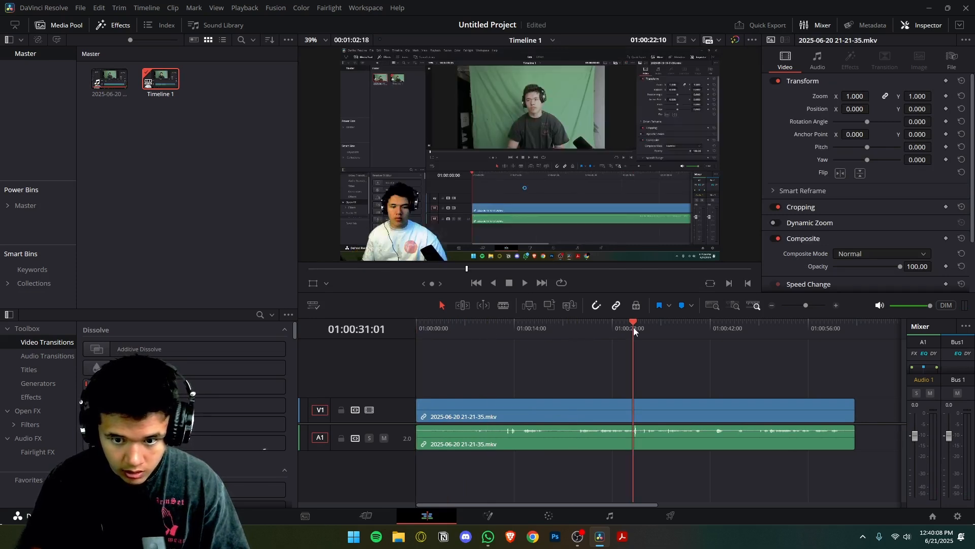
left_click(686, 329)
left_click(733, 327)
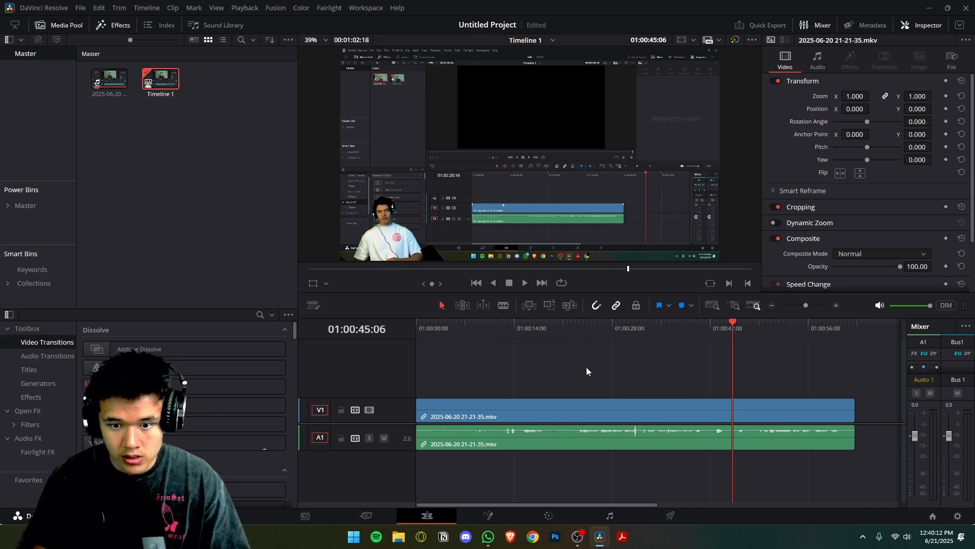
left_click_drag(438, 350, 642, 385)
left_click_drag(613, 328, 694, 337)
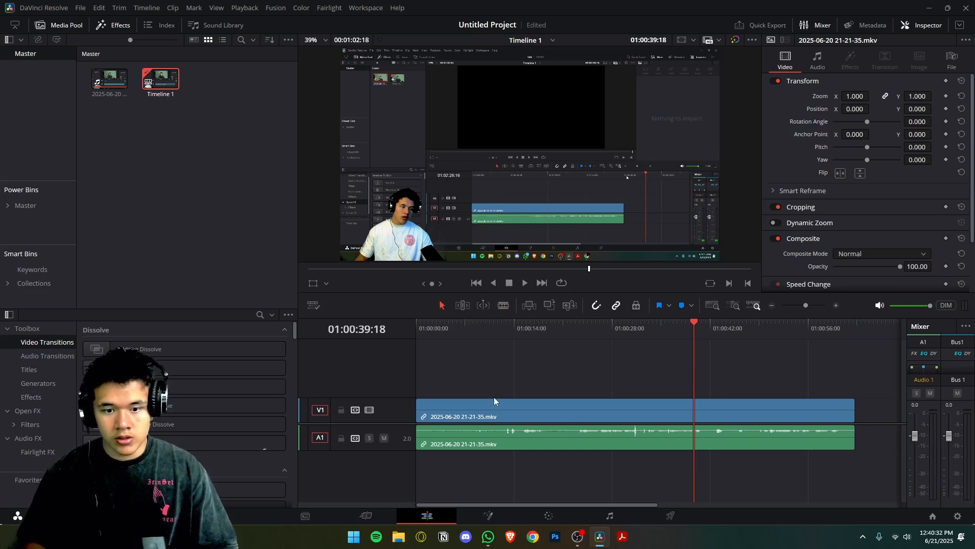
Blade the timeline clip at about 18 and 23 seconds, and ripple-delete the short segment between the cuts.
left_click(515, 413)
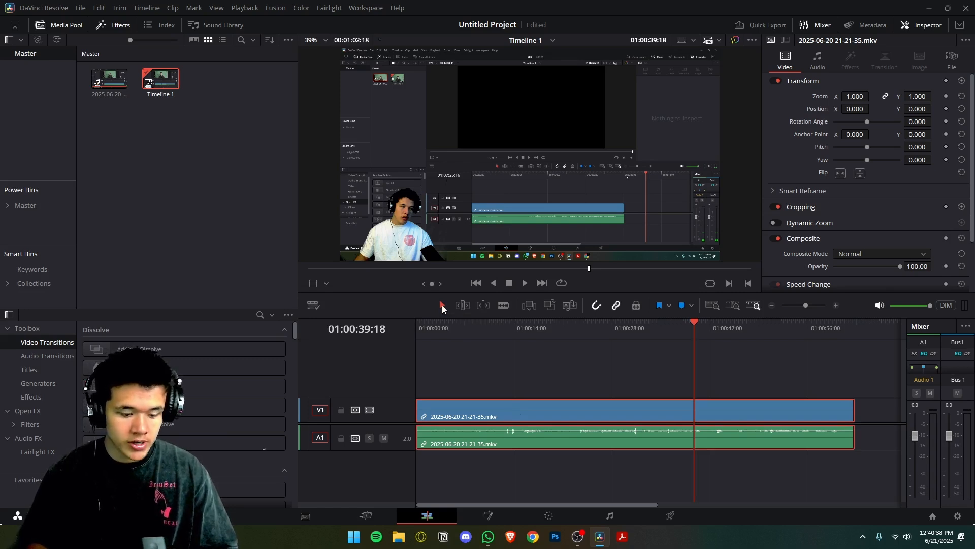
mouse_move(475, 413)
left_mouse_down()
mouse_move(556, 408)
mouse_move(488, 412)
mouse_move(483, 381)
mouse_move(464, 425)
mouse_move(475, 404)
left_mouse_up()
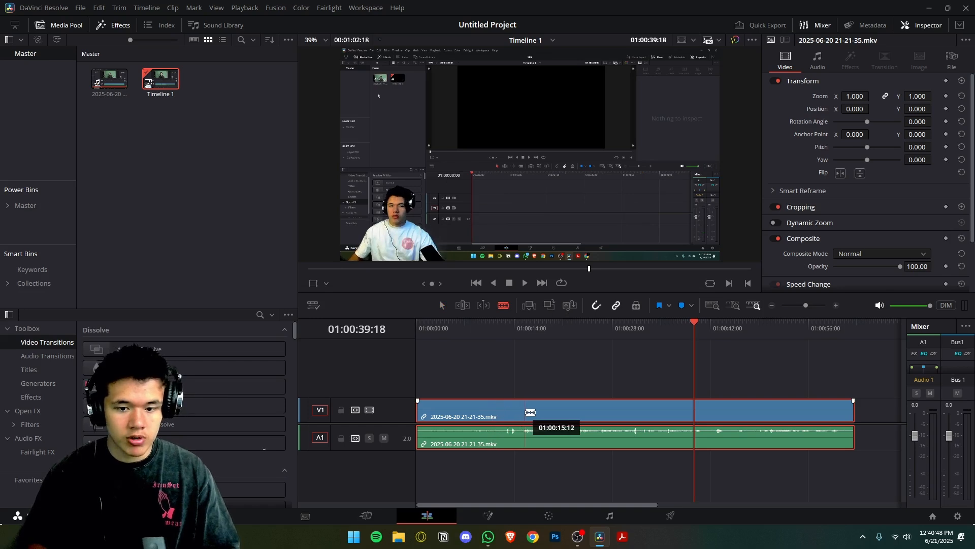
left_click(547, 417)
left_click(576, 414)
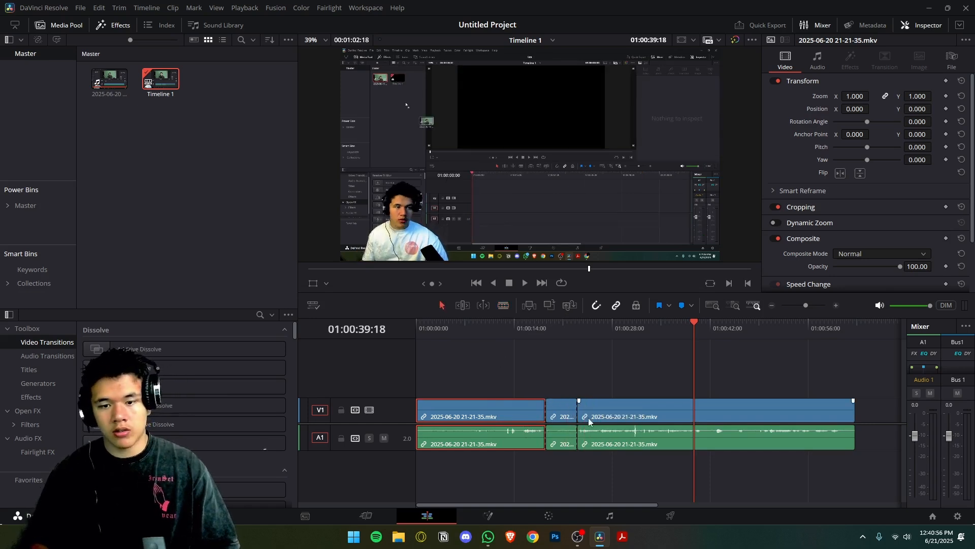
left_click(570, 411)
key("Delete")
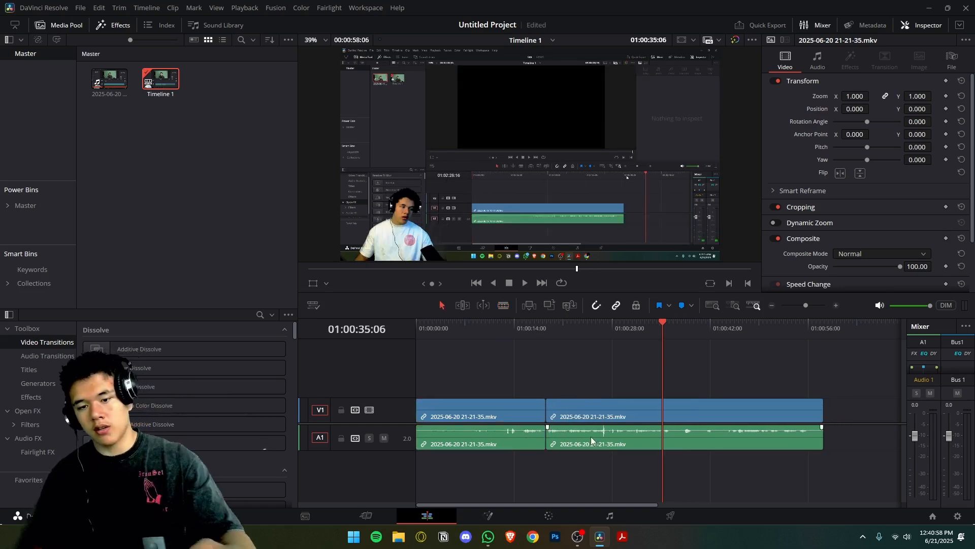
Play the timeline across the cut at about 18 seconds to check how the edit flows.
left_click(536, 335)
left_click(533, 337)
key("space")
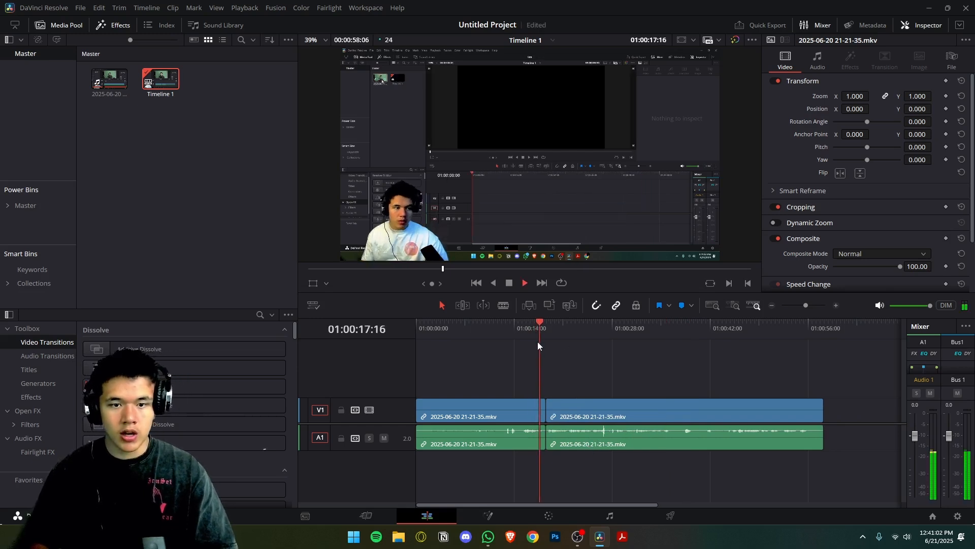
key("space")
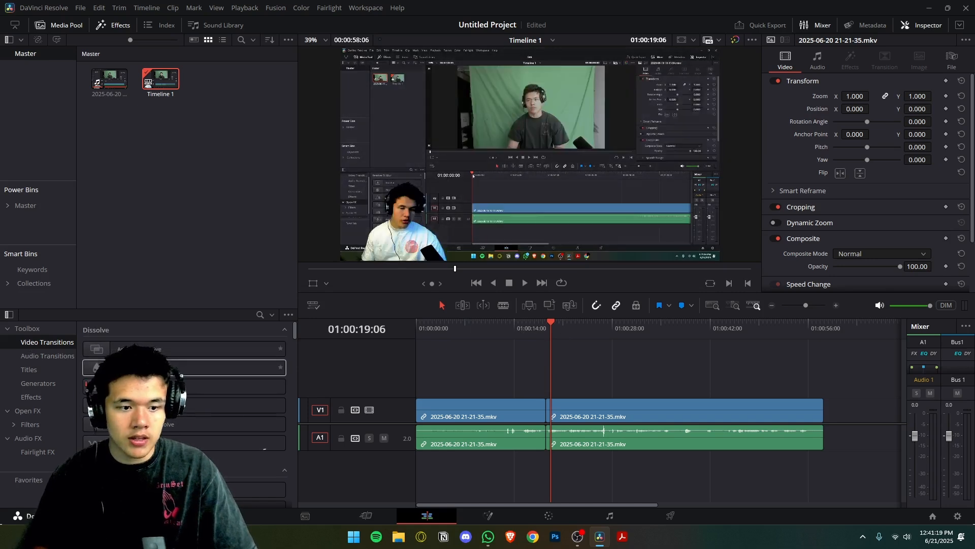
Apply the Blur Dissolve video transition to the cut between the two V1 clips and play across it.
left_click_drag(181, 375, 543, 406)
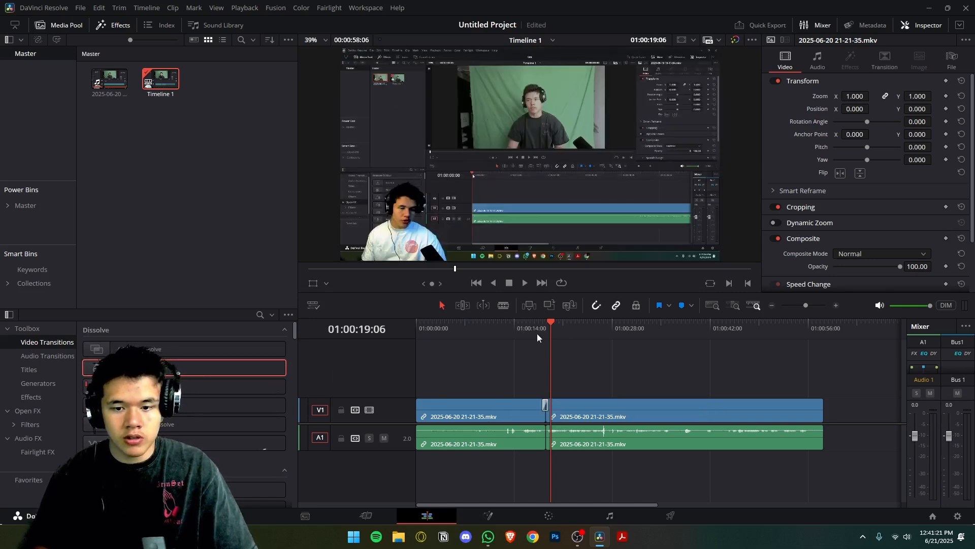
left_click(536, 331)
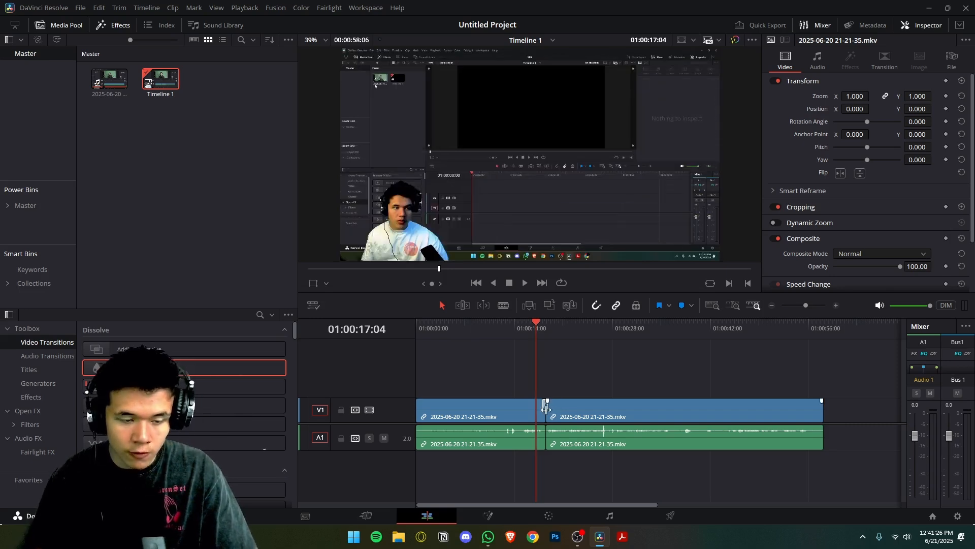
left_click(531, 328)
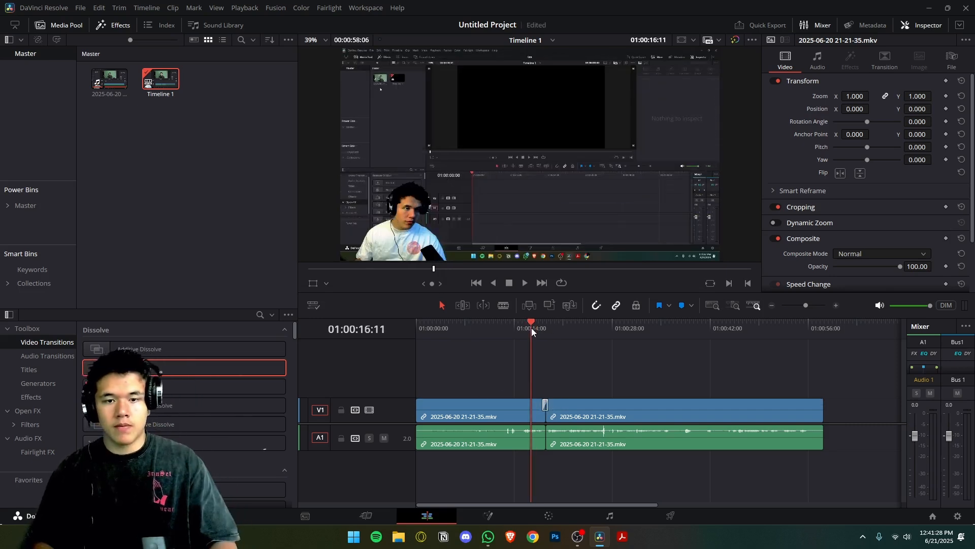
key("space")
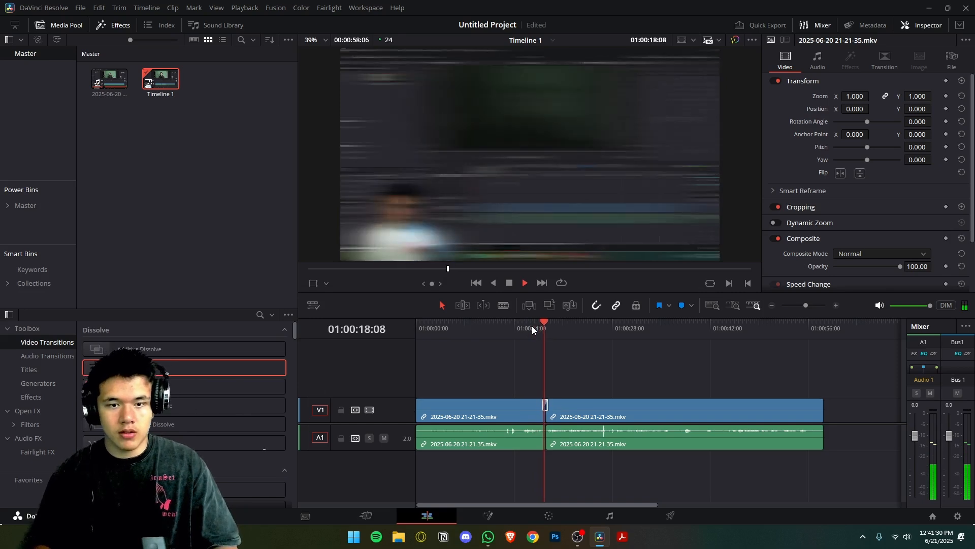
key("space")
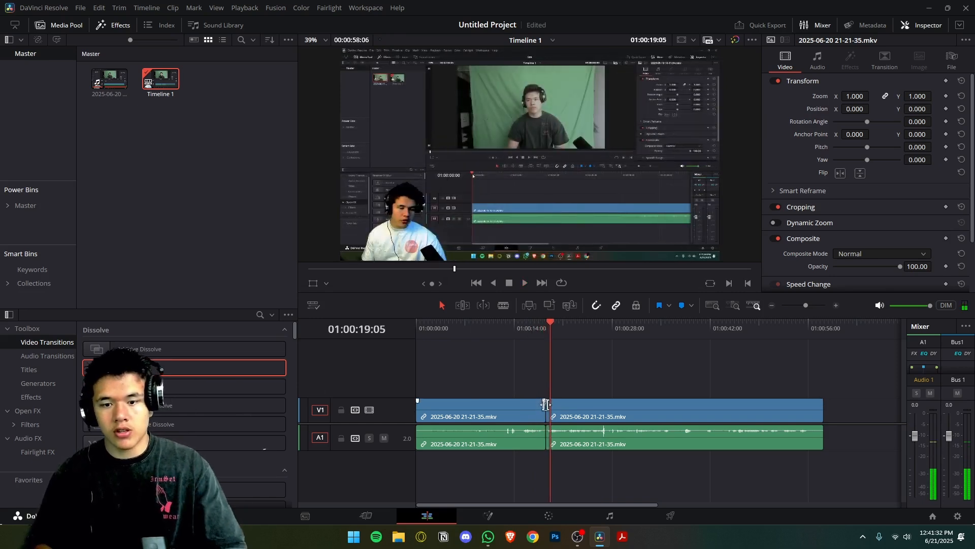
Replace the Blur Dissolve at the cut between the two V1 clips with the Smooth Cut transition.
left_click_drag(544, 405, 531, 406)
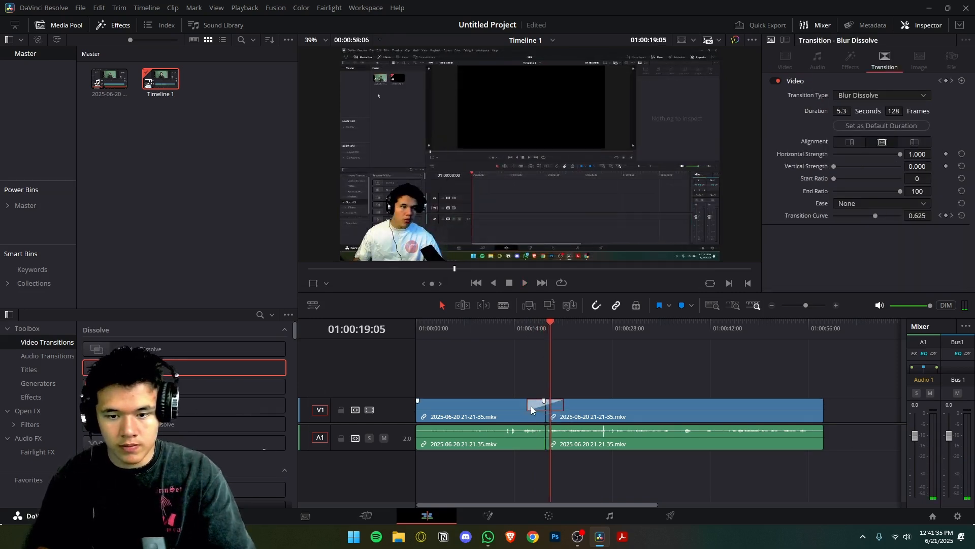
key("Delete")
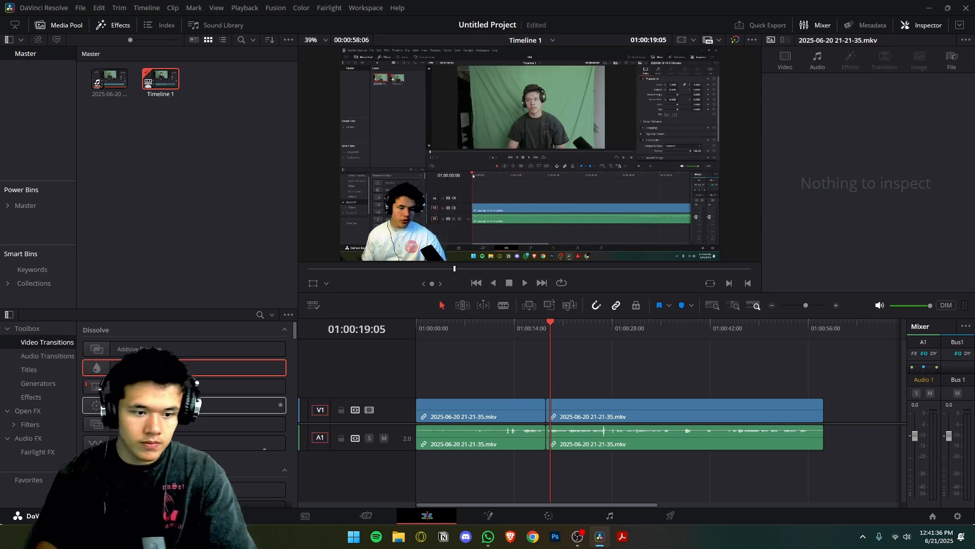
left_click_drag(157, 443, 551, 401)
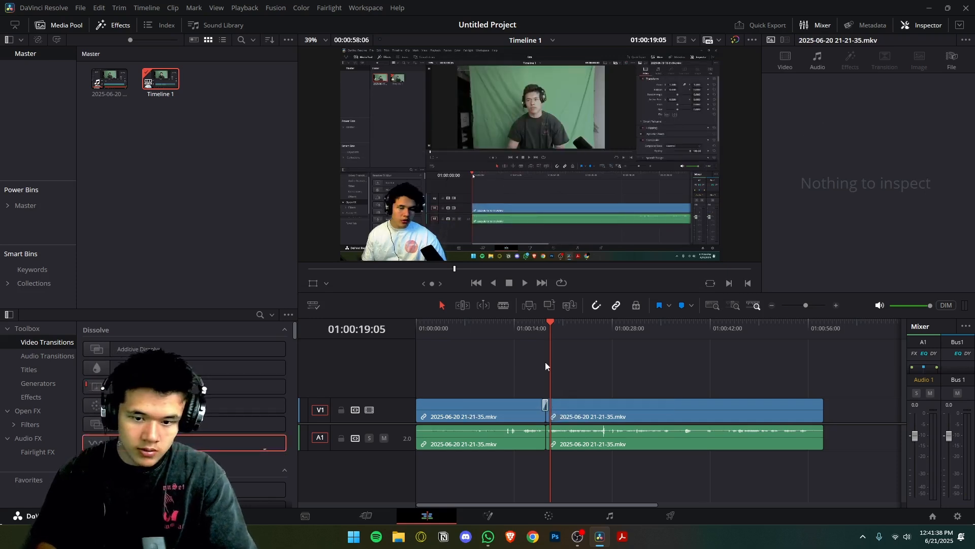
Play the timeline repeatedly from about 18 seconds to check the Smooth Cut transition.
left_click(543, 330)
key("space")
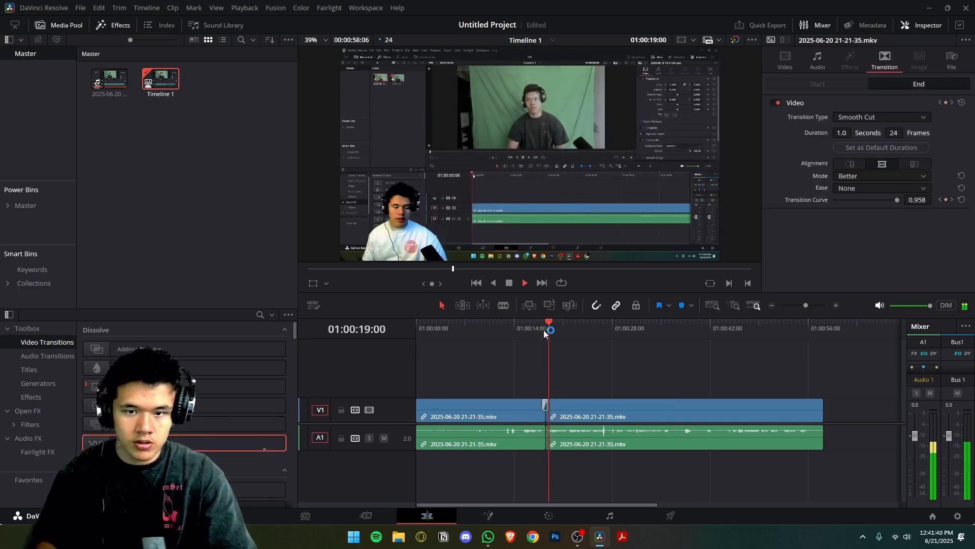
left_click(544, 331)
key("space")
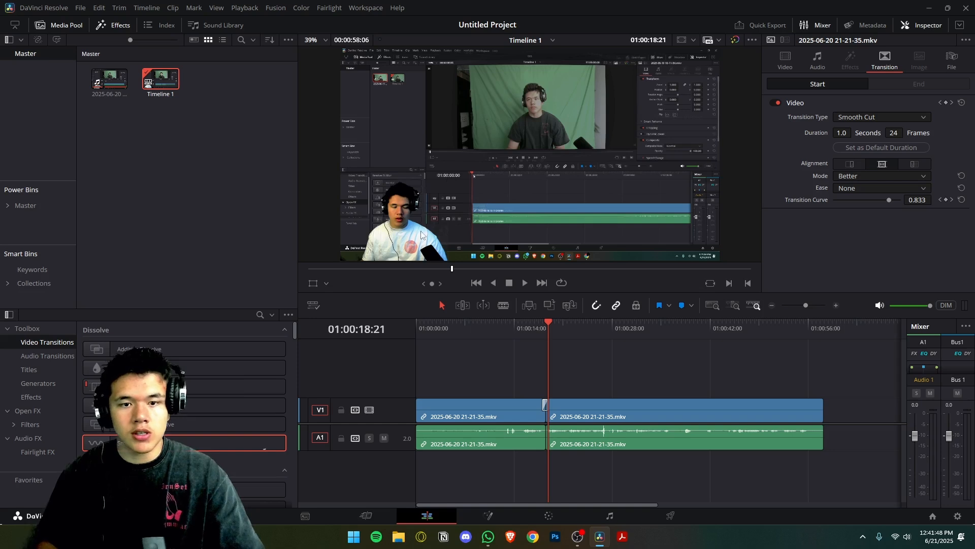
left_click(543, 327)
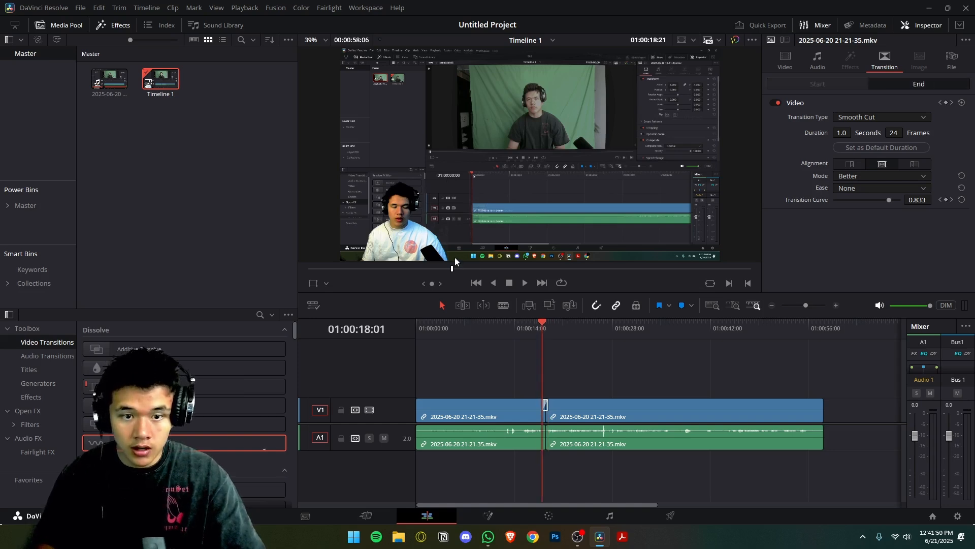
key("space")
key("space")
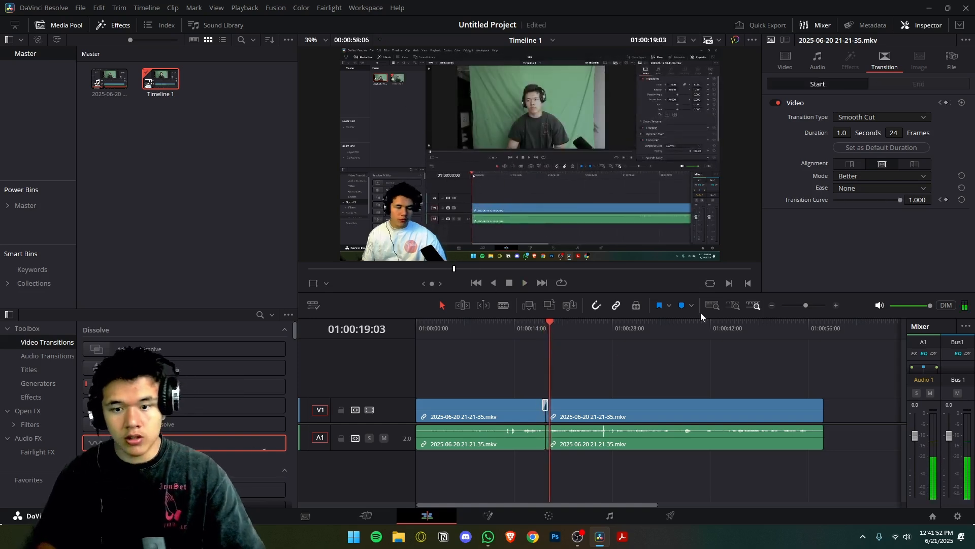
Remove the Smooth Cut transition from the V1 cut and browse the video transitions down to the Wipe category.
left_click_drag(806, 303, 813, 304)
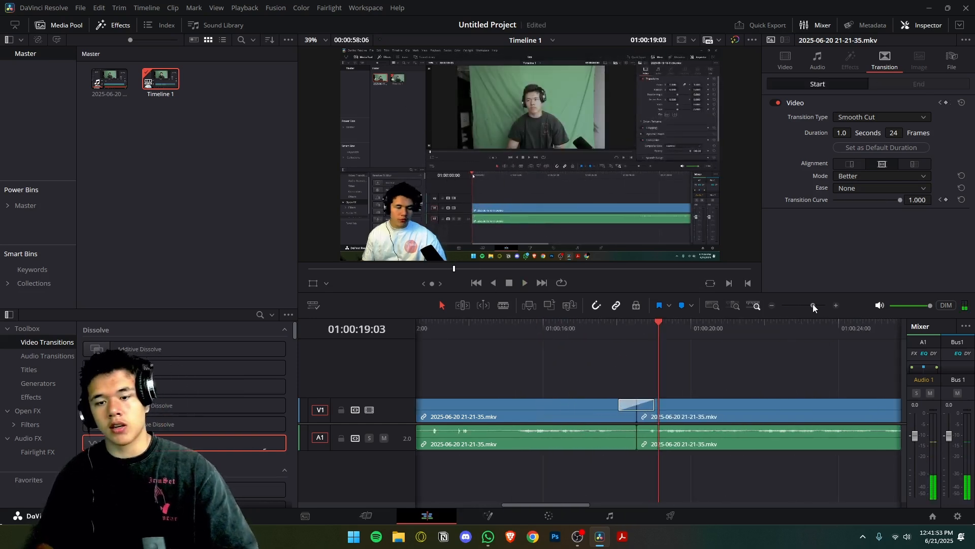
left_click(623, 405)
key("Delete")
scroll(264, 449, "down", 2)
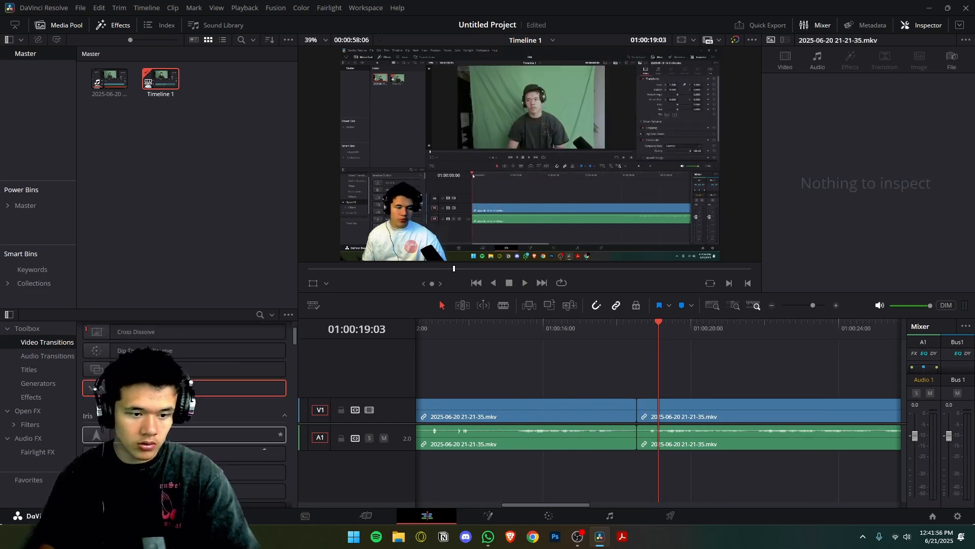
scroll(261, 432, "down", 5)
scroll(206, 453, "down", 6)
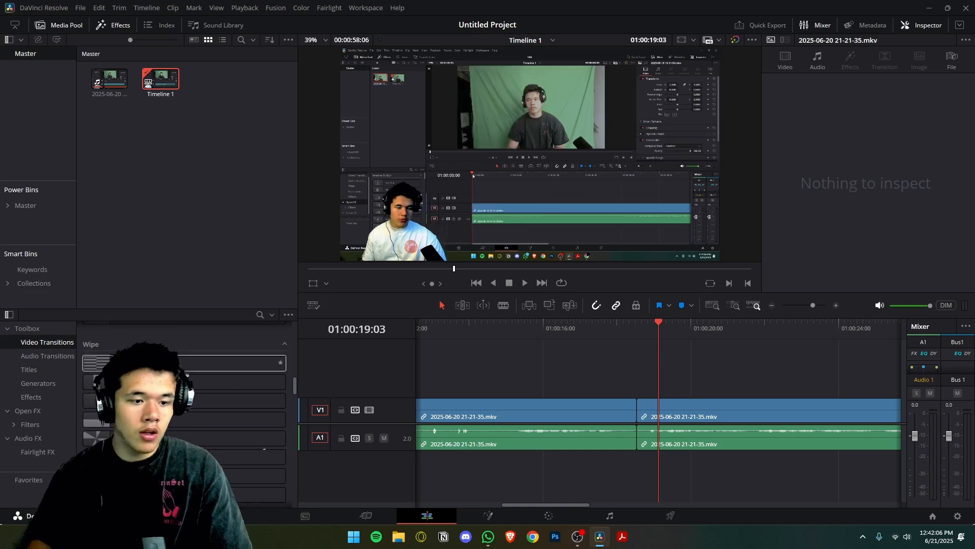
Try the Cross Fade 0 dB audio transition on the A1 cut during playback and remove it.
left_click(40, 357)
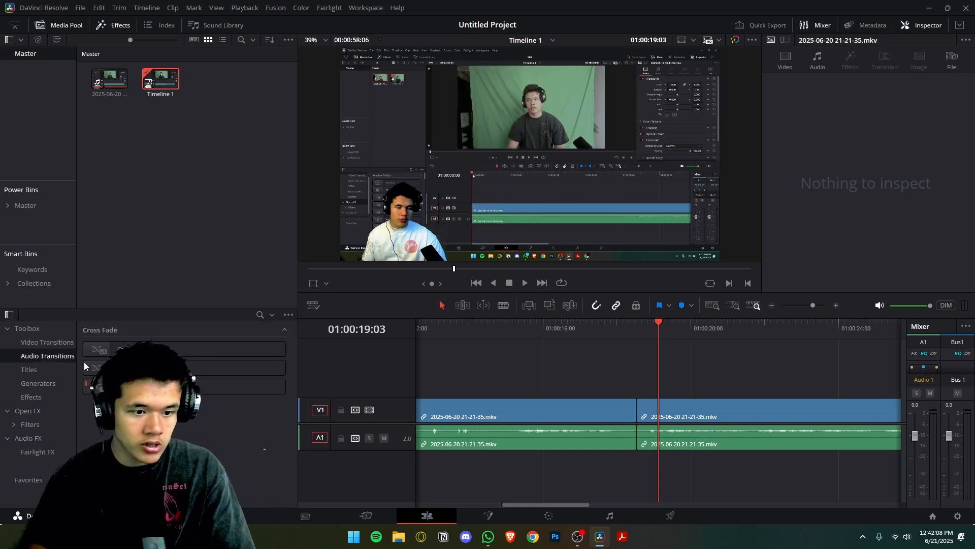
left_click_drag(137, 386, 624, 438)
left_click(602, 330)
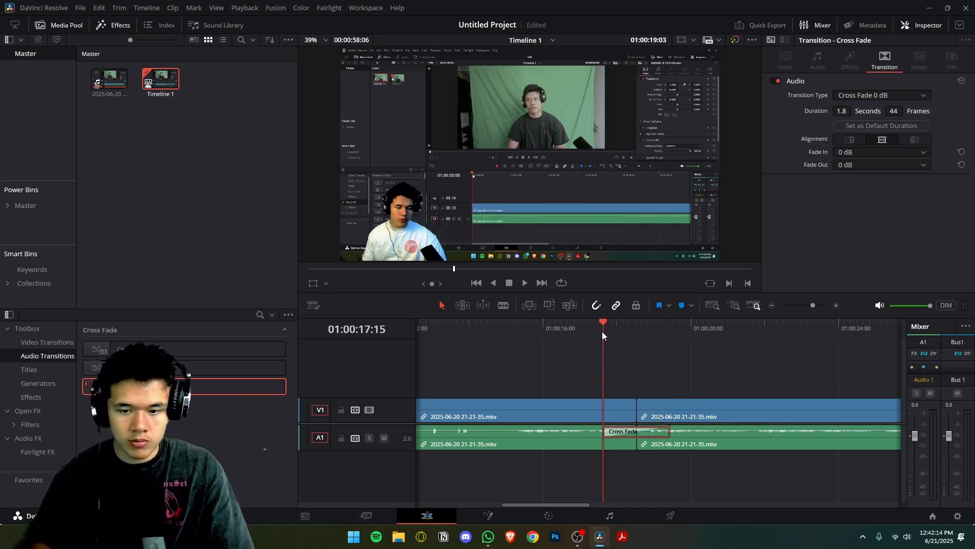
key("space")
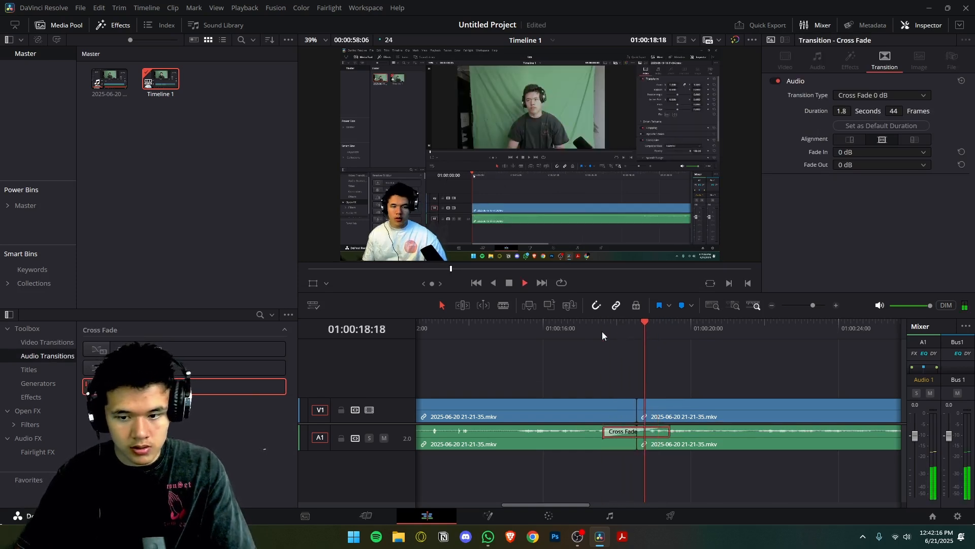
key("space")
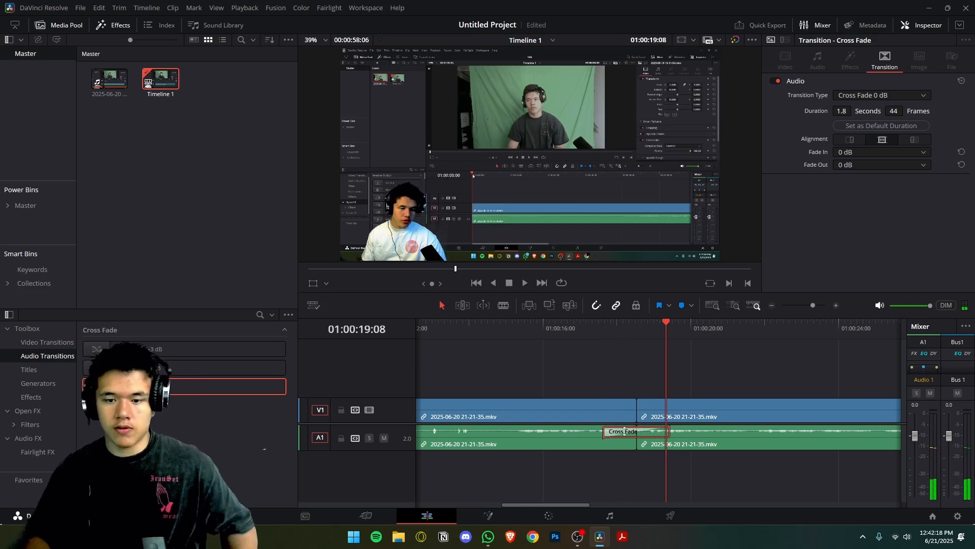
key("Delete")
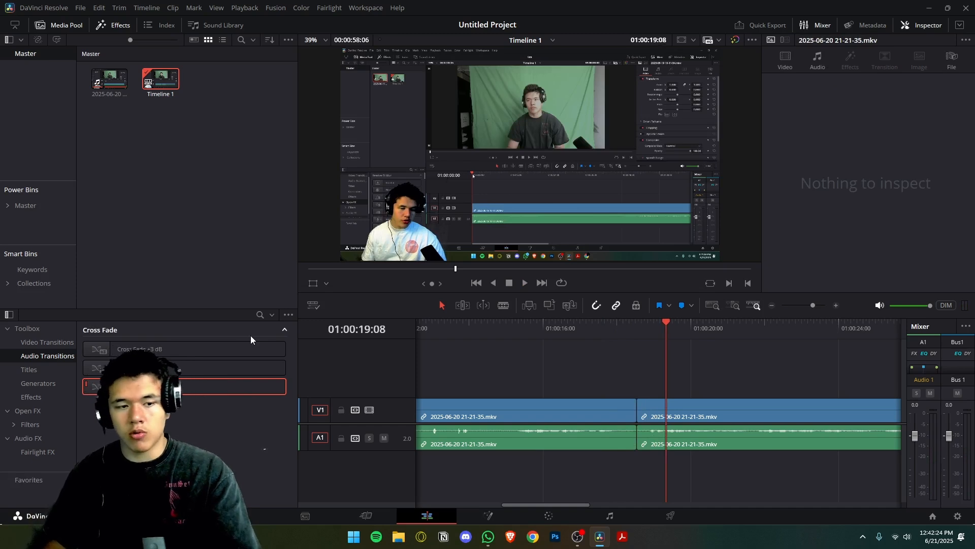
Add a Basic Title on a new track above the second V1 clip, starting at the cut, and change its text to "Section 1".
left_click(34, 373)
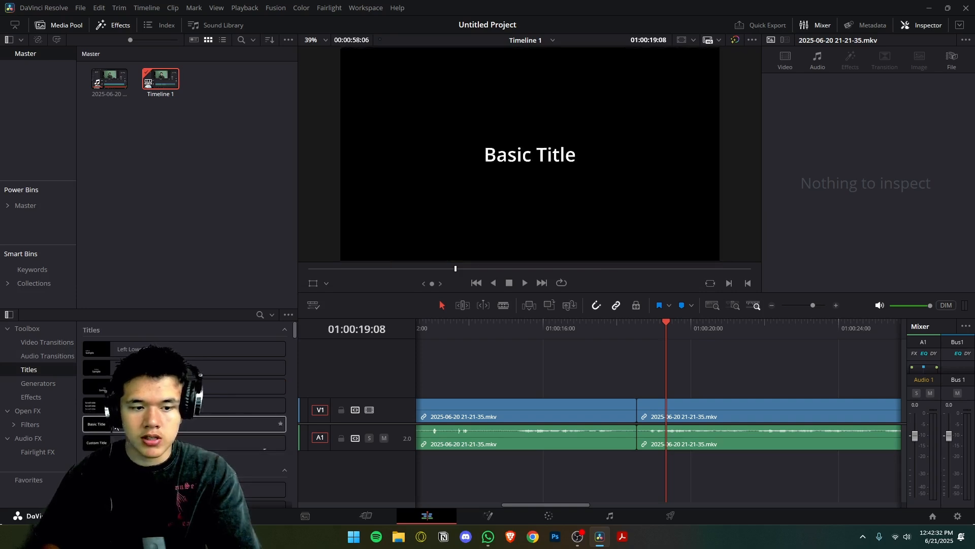
left_click_drag(102, 424, 638, 378)
left_click(663, 392)
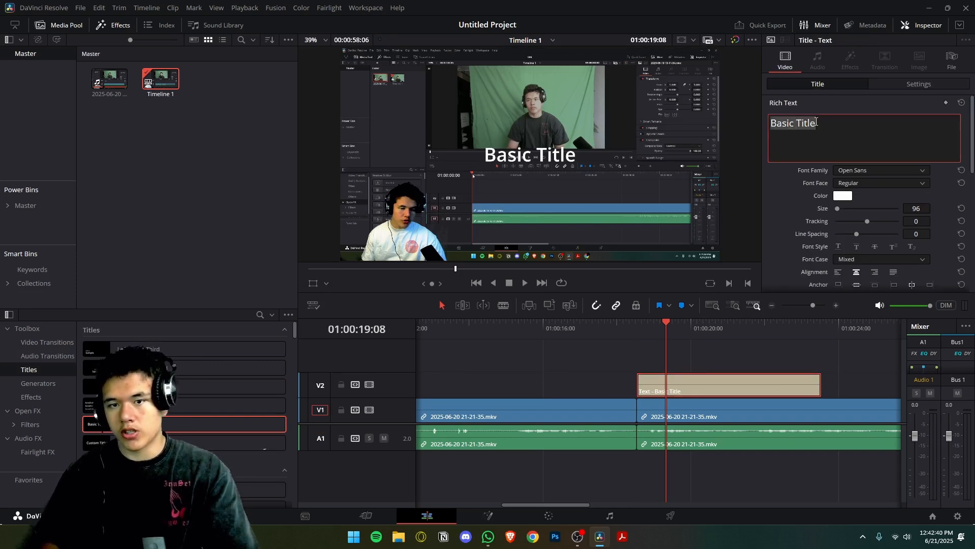
type("SX")
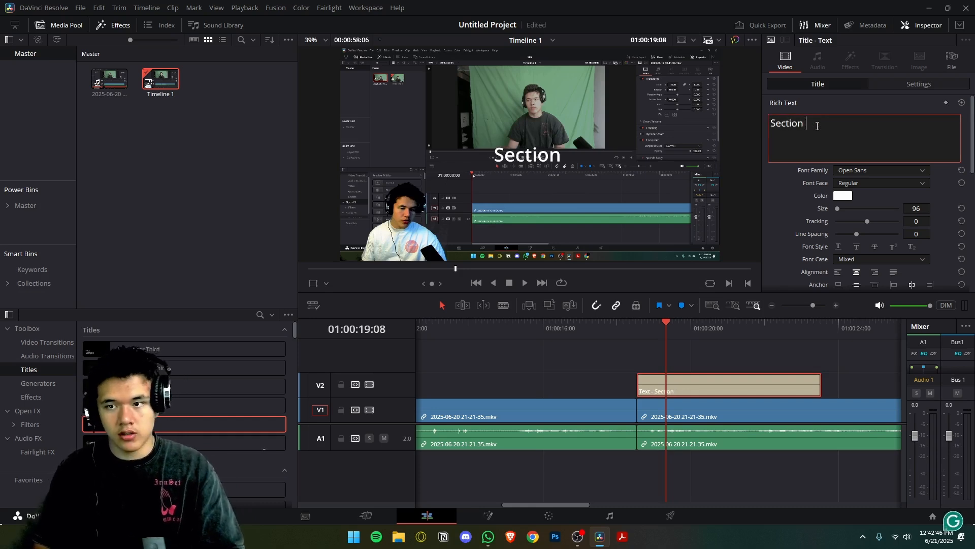
Set the title's font family to Montserrat and preview its available font faces.
left_click(861, 172)
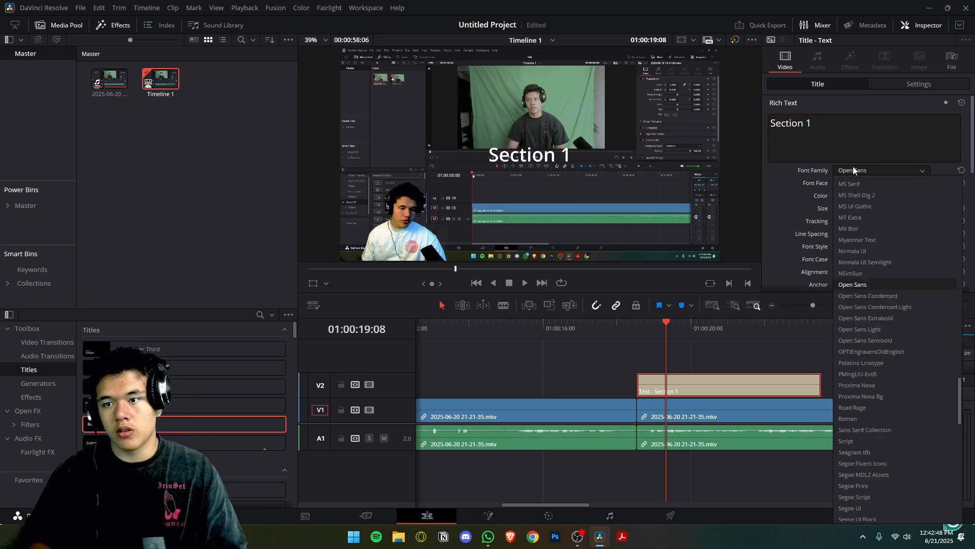
type("nmont")
key("Return")
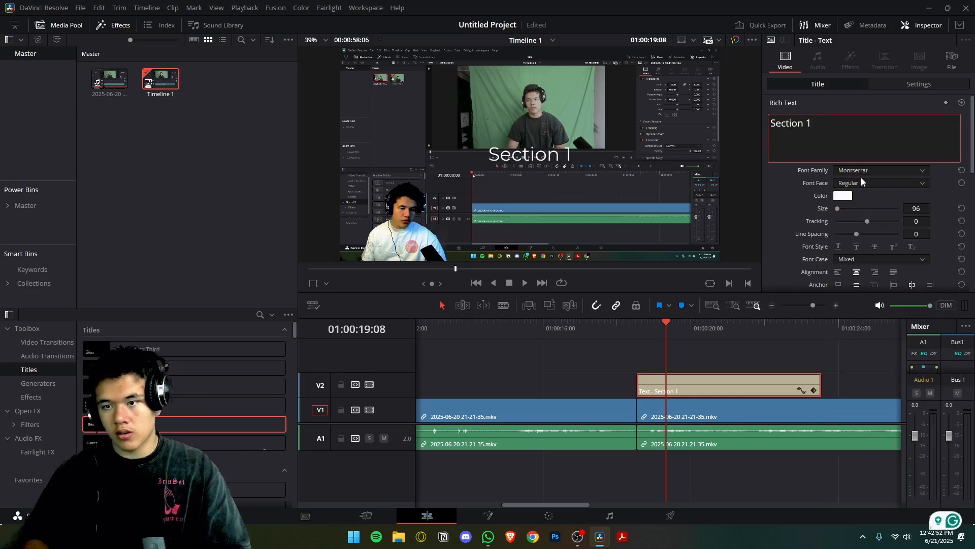
left_click(864, 184)
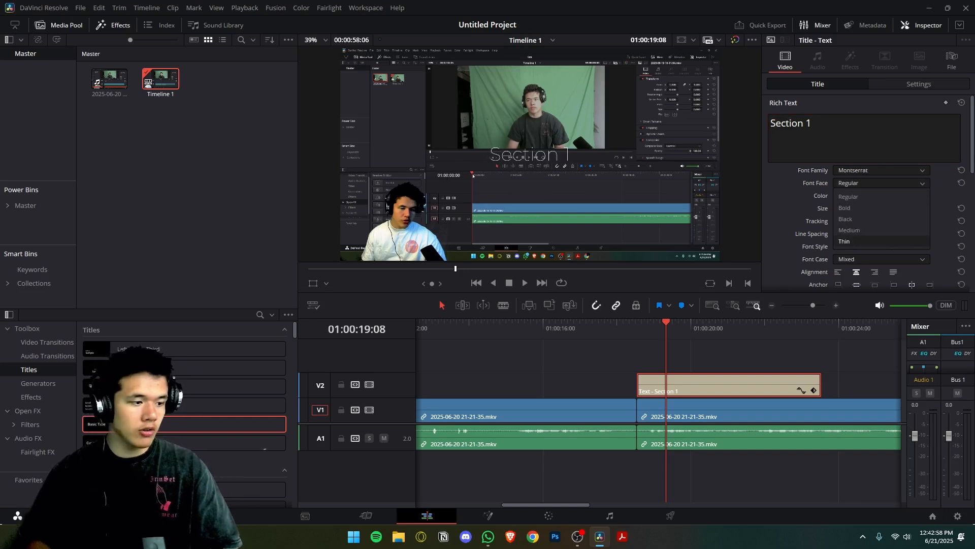
Switch to Google Chrome with a saved profile and close the Trello and Buffer tabs, leaving a blank new tab.
left_click(533, 537)
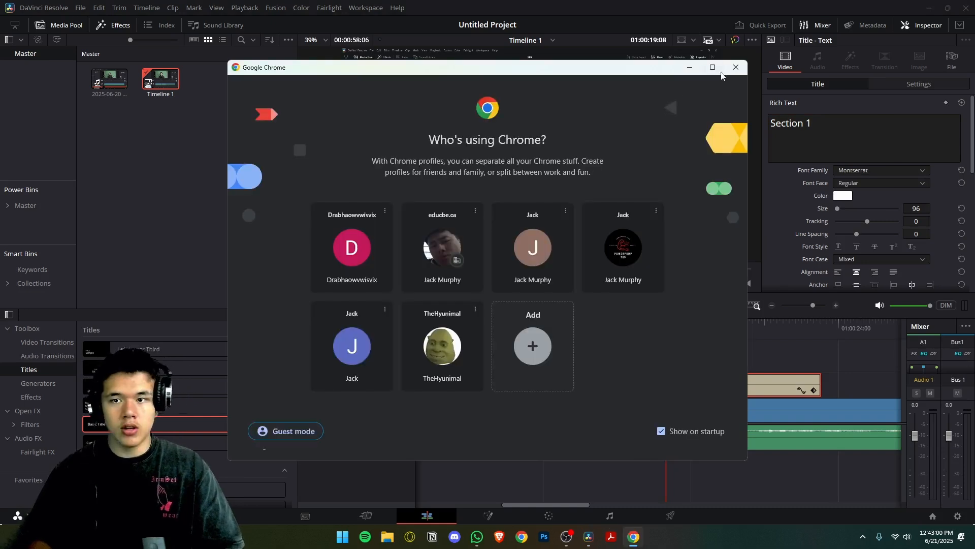
left_click(629, 223)
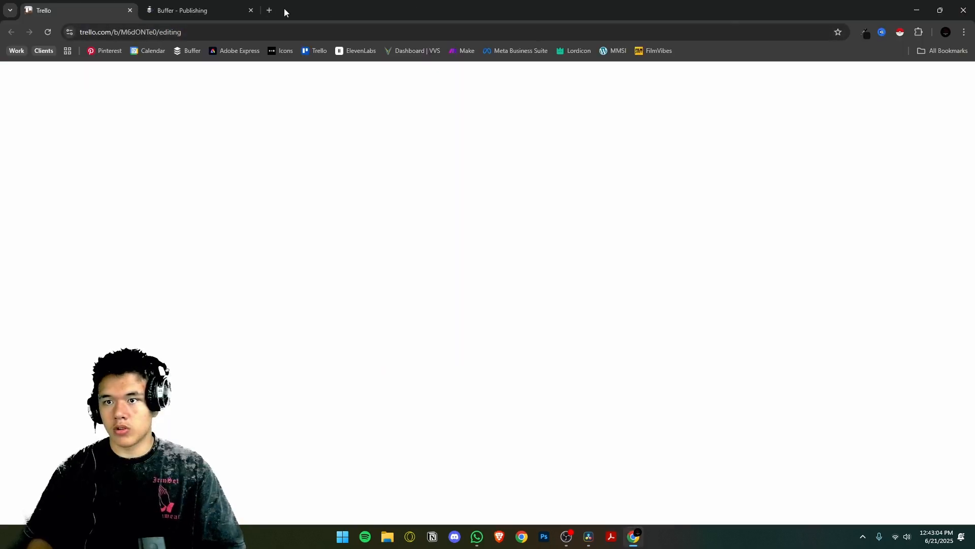
left_click(269, 10)
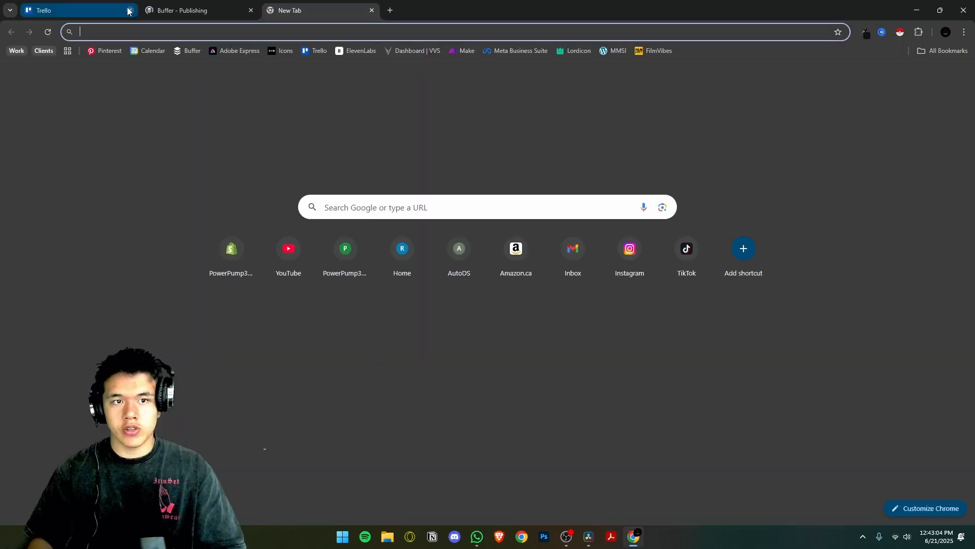
left_click(130, 10)
left_click(130, 10)
Search the web for "montserrat font family" and open the Montserrat page on Google Fonts.
type("montserra")
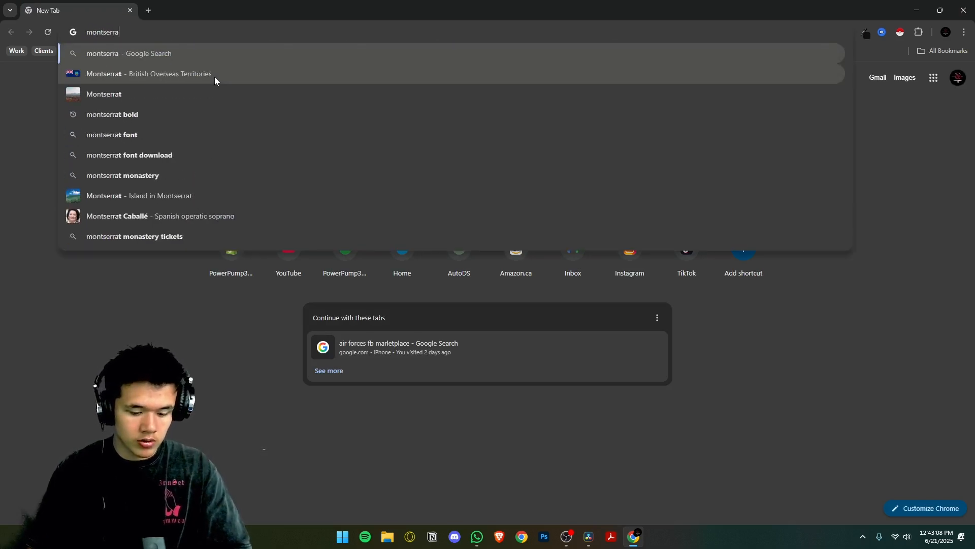
type("t font family")
key("Return")
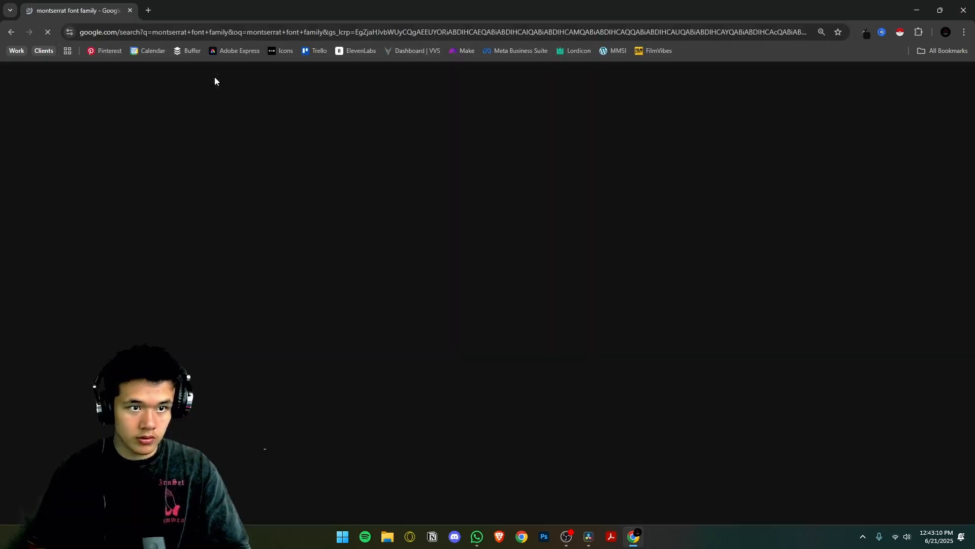
left_click(136, 165)
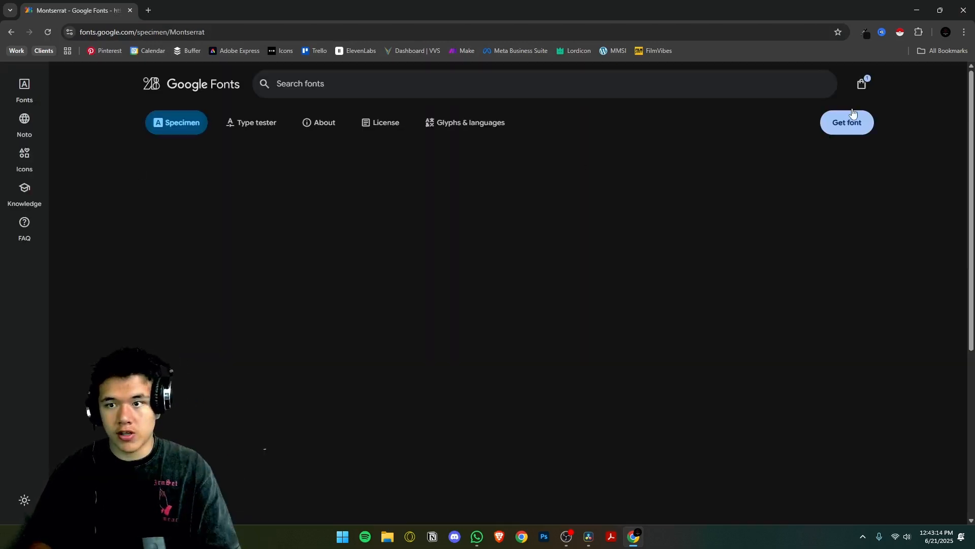
Add Montserrat to the font selection and download all selected families to Downloads as Cal_Sans,Montserrat.zip.
left_click(848, 122)
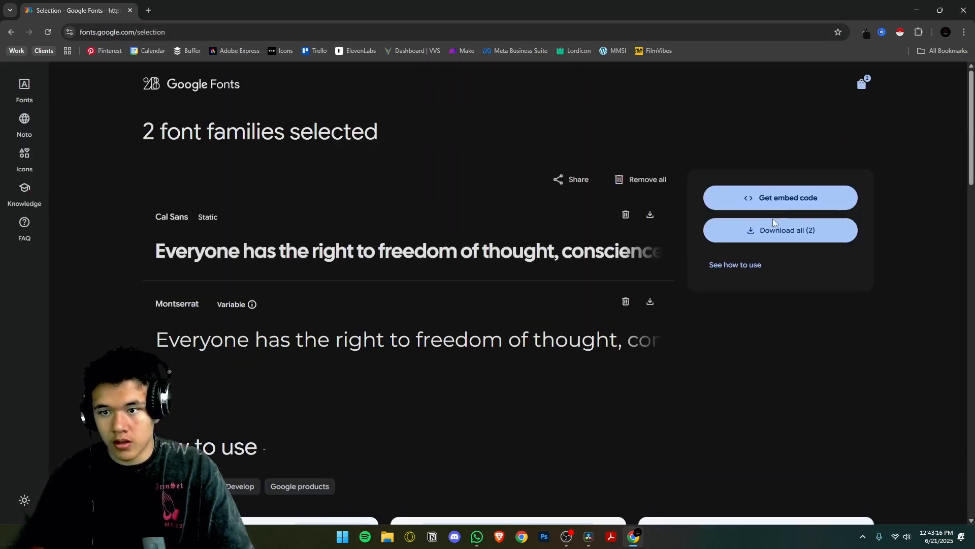
left_click(773, 234)
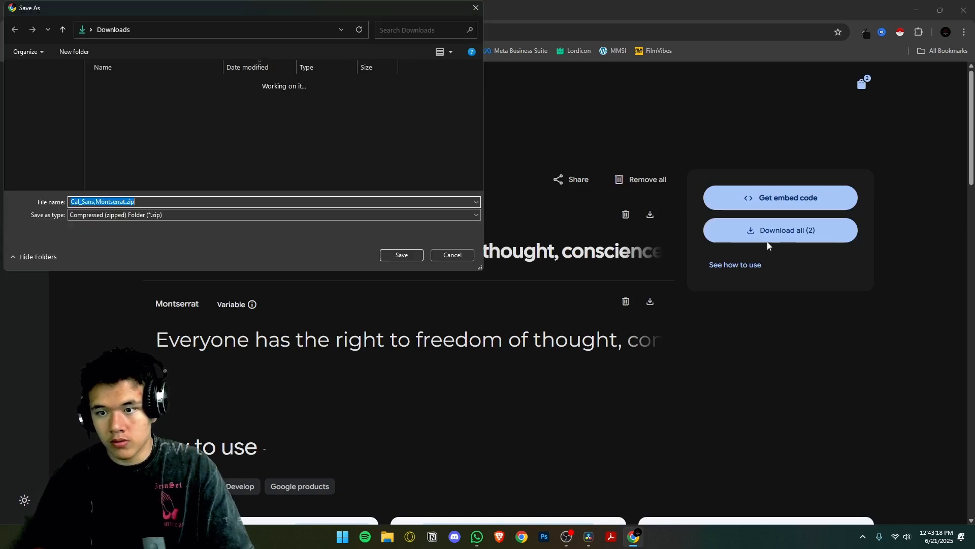
key("Return")
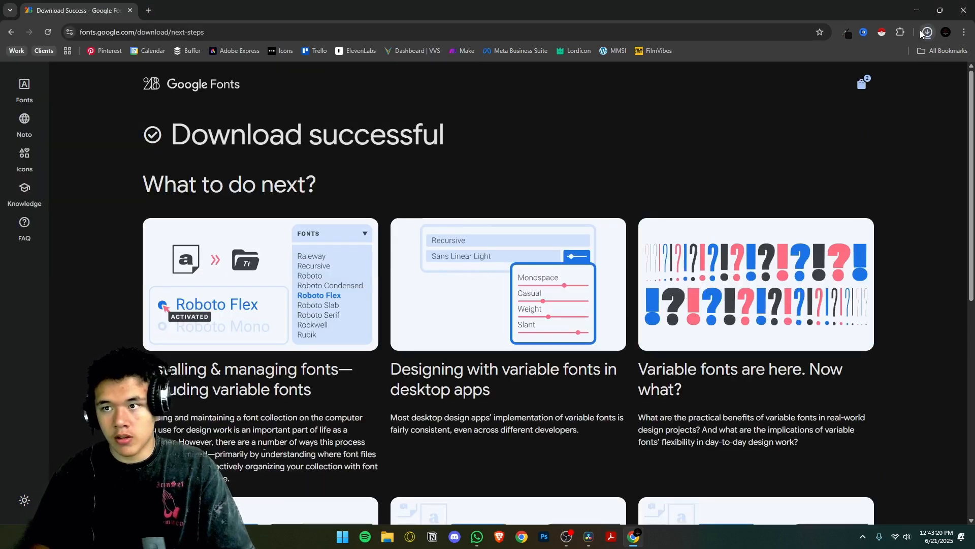
Open the downloaded archive's Montserrat folder, install the Montserrat italic variable font and close its preview.
left_click(886, 55)
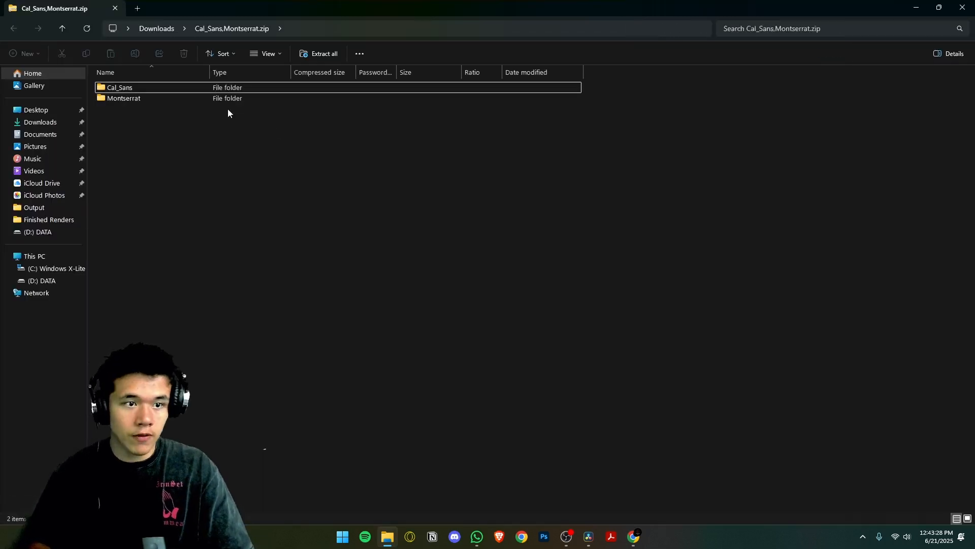
double_click(139, 100)
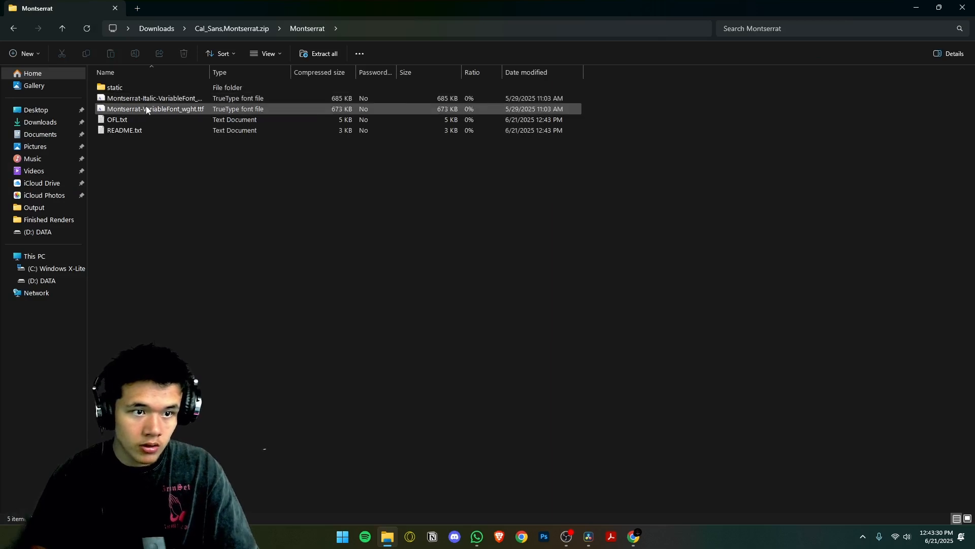
double_click(149, 100)
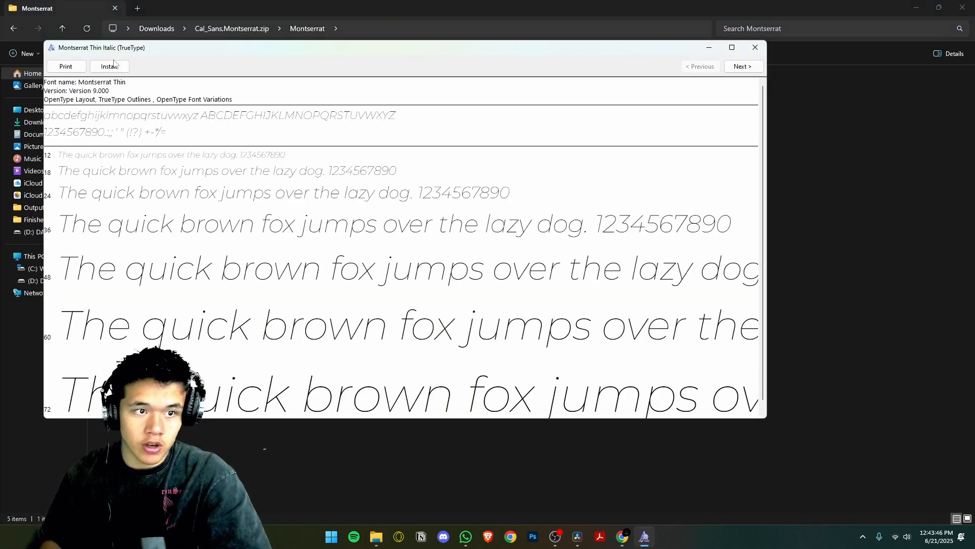
left_click(109, 66)
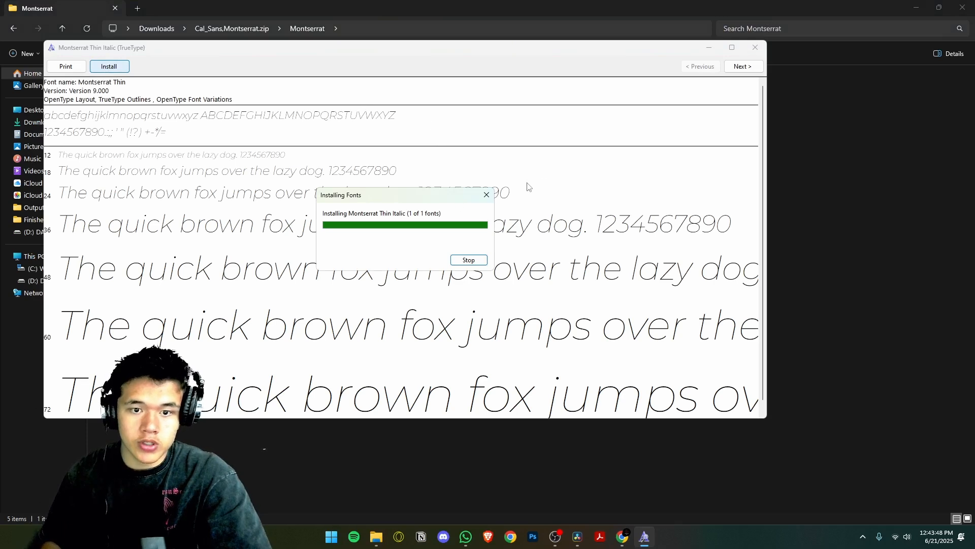
left_click(755, 47)
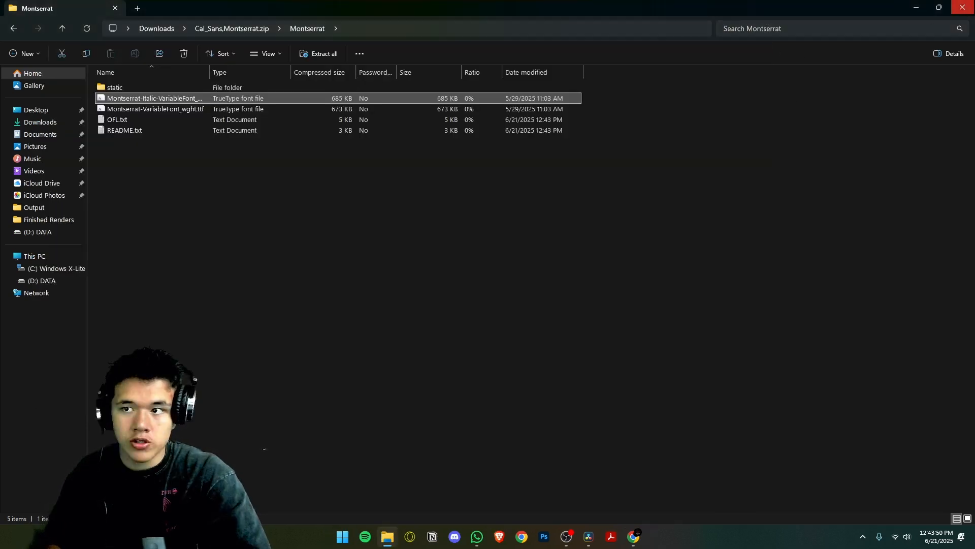
Close the font folder and the browser, and set the Section 1 title's font to Montserrat with the Black face.
left_click(962, 9)
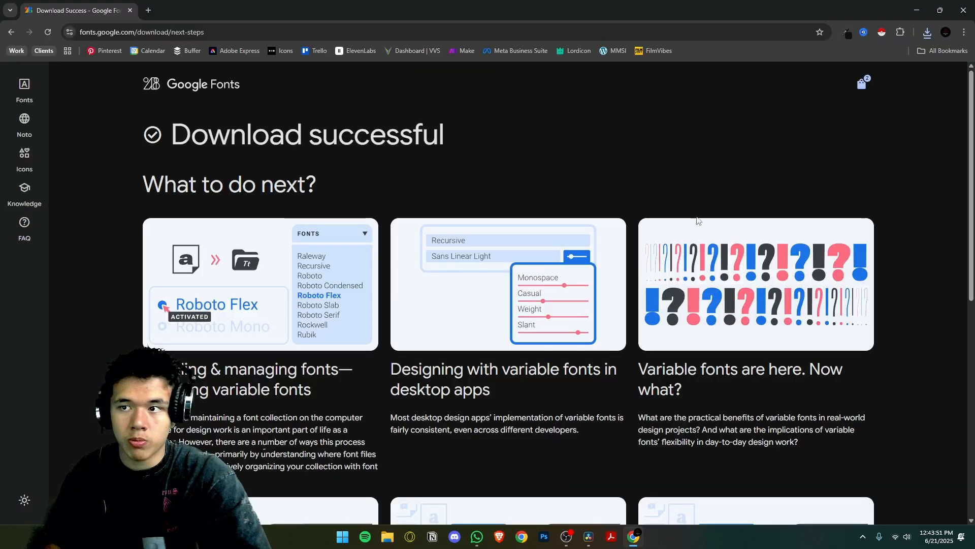
left_click(964, 10)
left_click(857, 169)
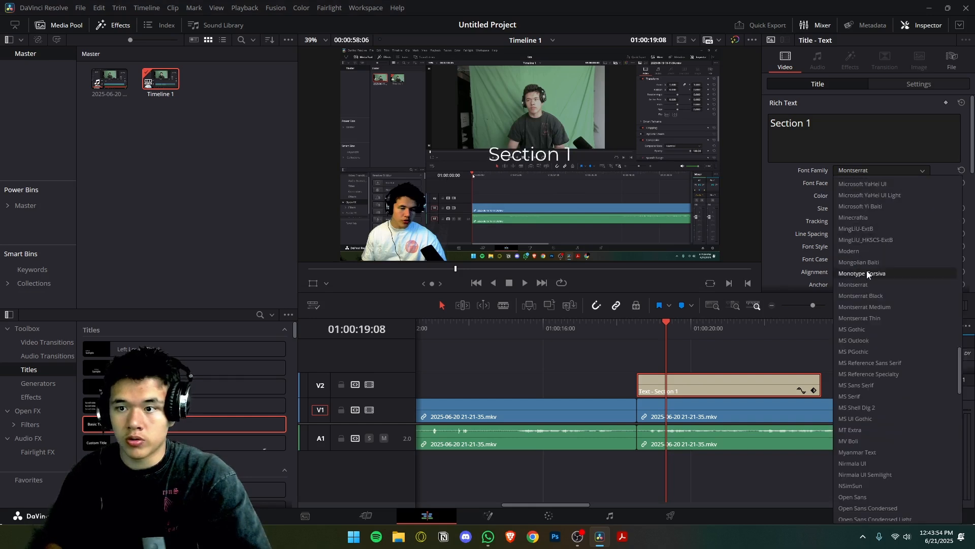
left_click(867, 269)
left_click(863, 184)
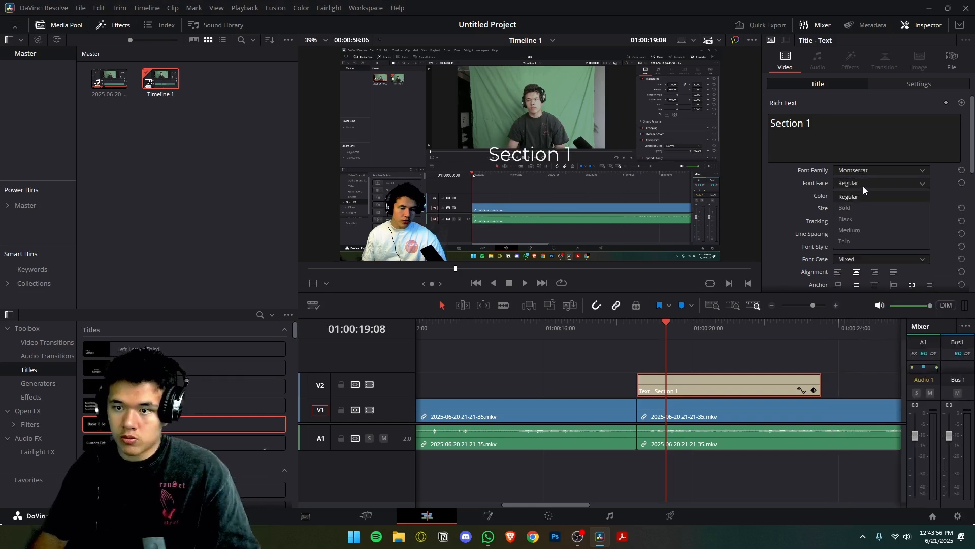
left_click(858, 219)
Set the Section 1 title's size to 201 and its color to light green.
left_click_drag(838, 209, 841, 214)
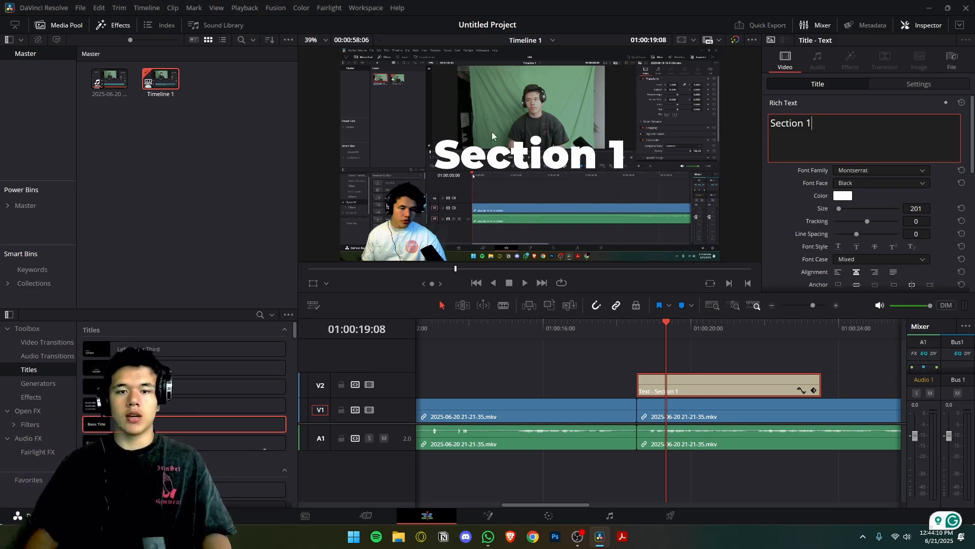
left_click(847, 195)
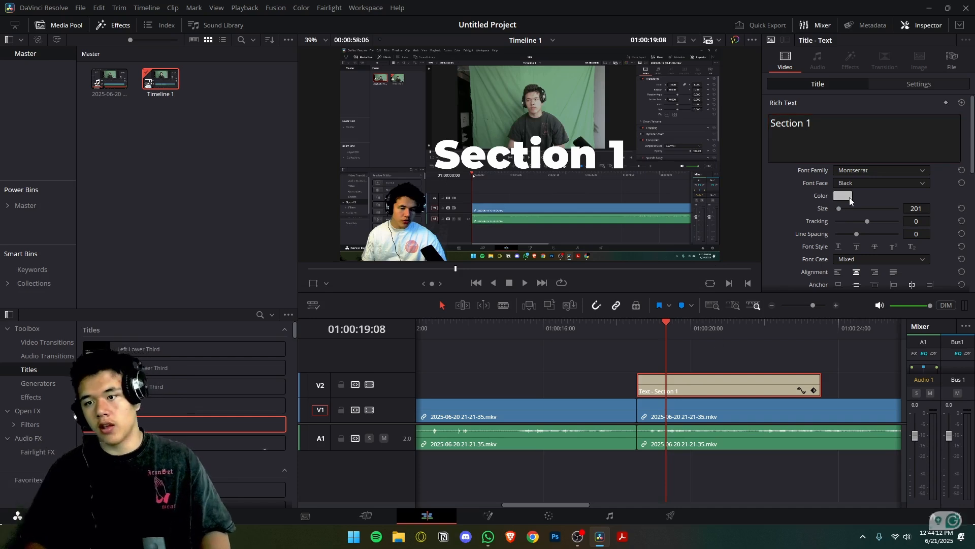
left_click_drag(584, 218, 551, 261)
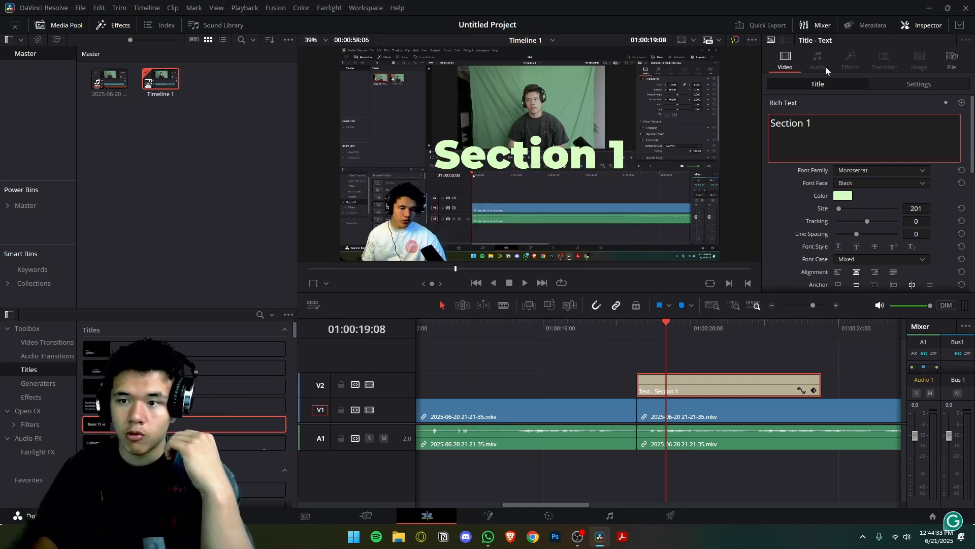
Select the video clip beneath the title and try out its zoom and position settings, undoing the changes.
left_click(918, 28)
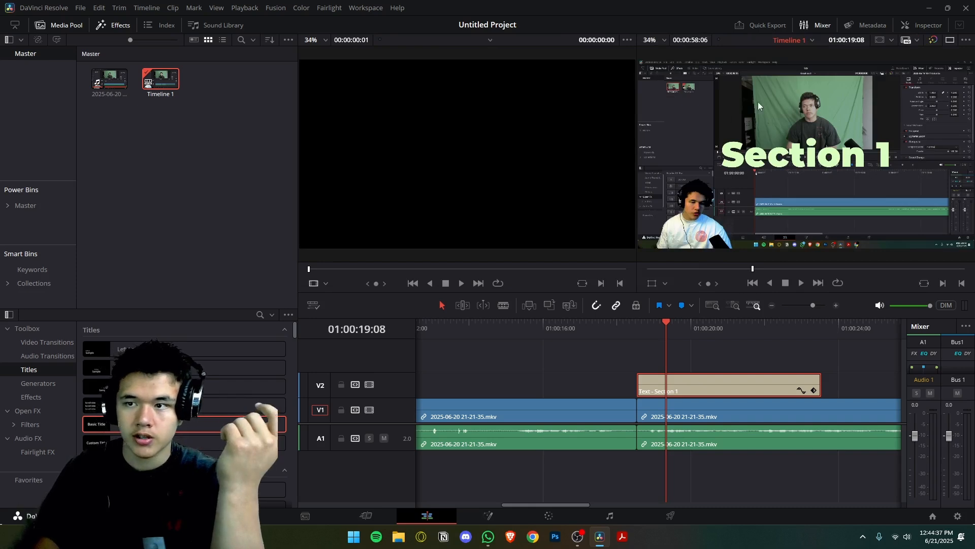
left_click(921, 24)
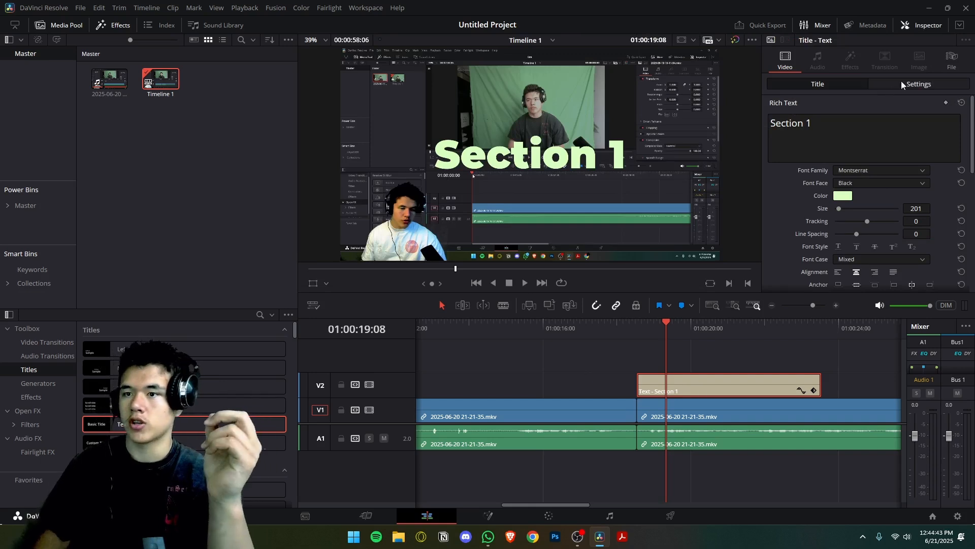
left_click(673, 409)
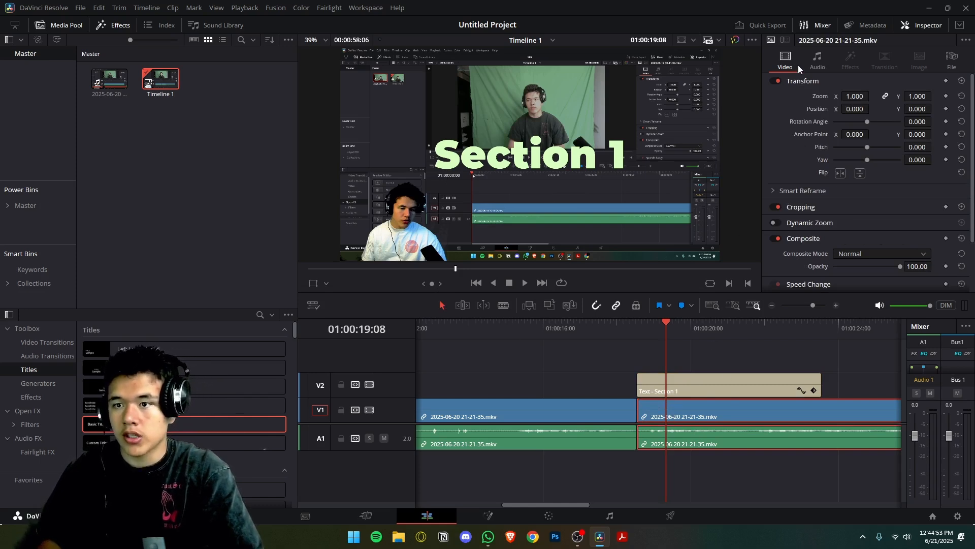
left_click_drag(854, 94, 851, 139)
key("ctrl+z")
key("ctrl+z")
key("ctrl+z")
key("ctrl+z")
key("ctrl+z")
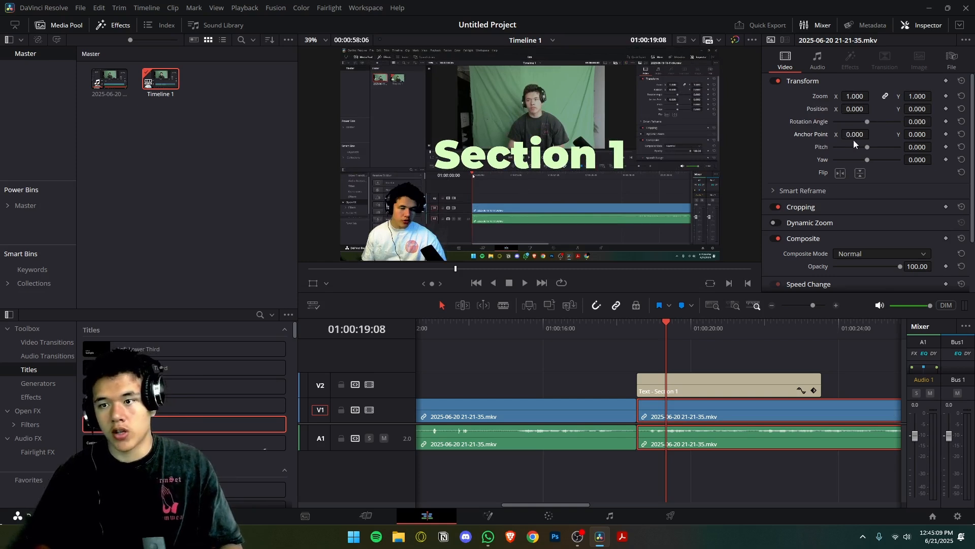
Try an anchor point X of 555 and rotation angles of 277.560 and 349.010 on the clip, undoing each change.
left_click_drag(873, 134, 854, 134)
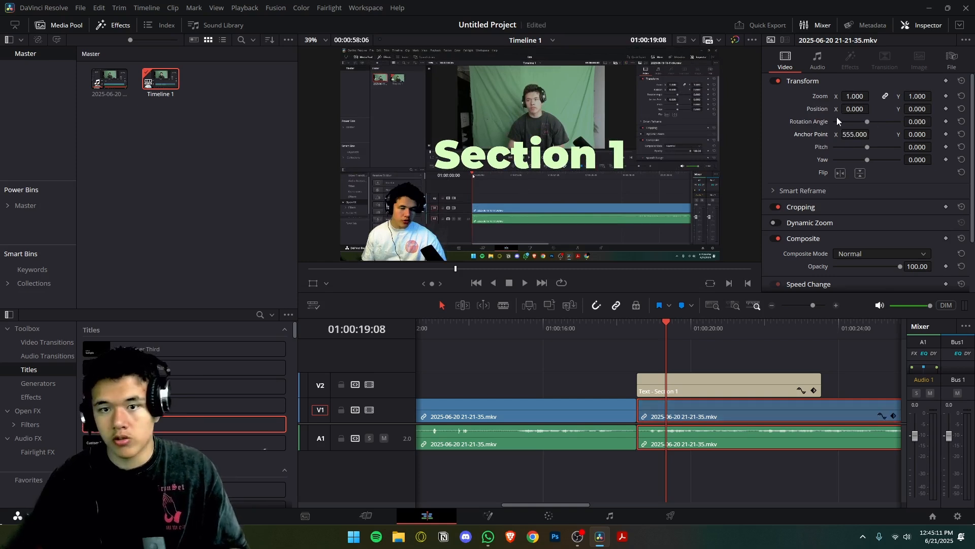
left_click_drag(869, 121, 886, 127)
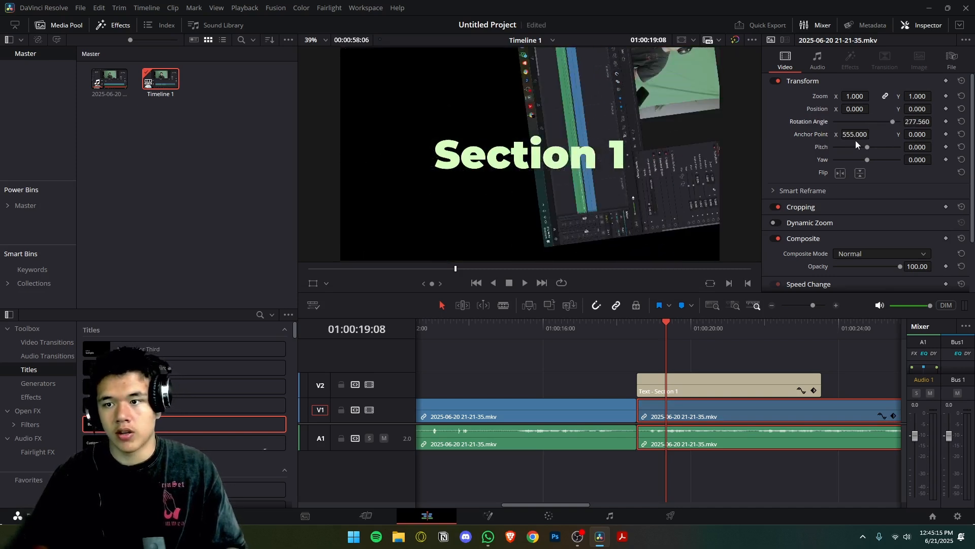
key("ctrl+z")
key("ctrl+z")
left_click_drag(869, 122, 899, 121)
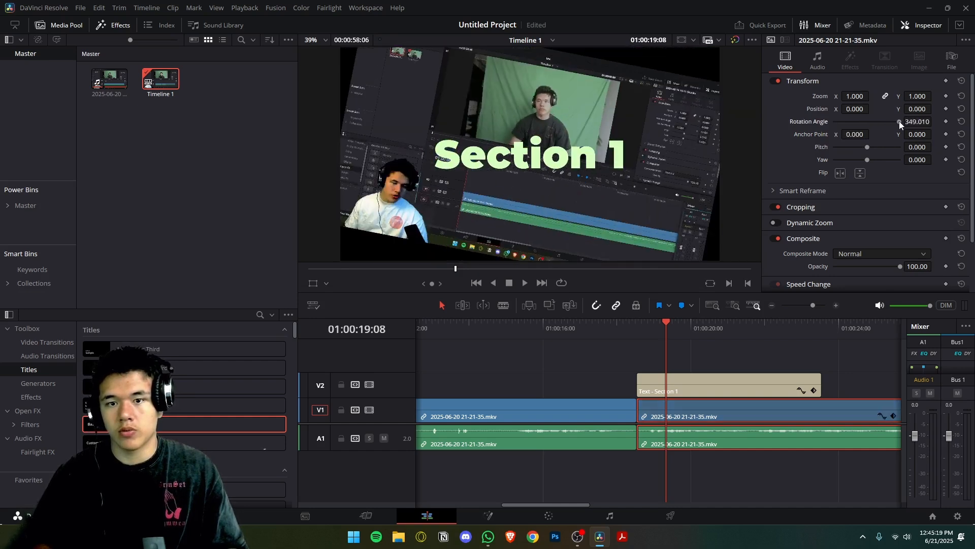
key("ctrl+z")
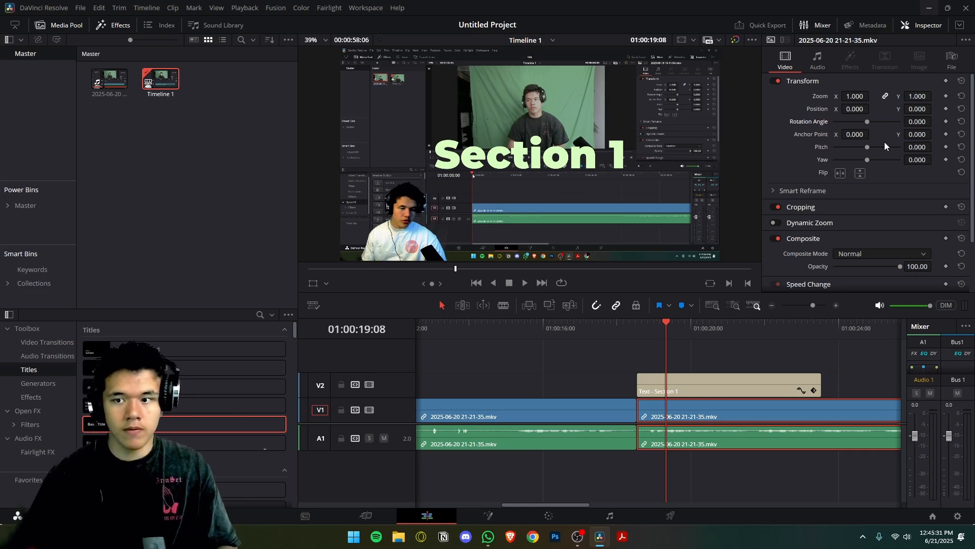
Try flipping the selected clip horizontally and vertically, turning each flip back off.
left_click(841, 173)
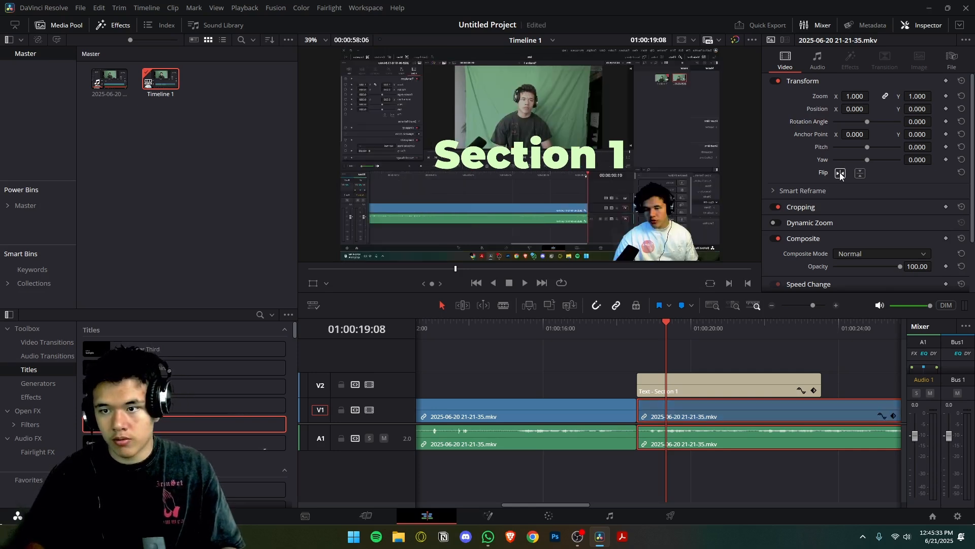
left_click(841, 174)
left_click(859, 178)
left_click(858, 178)
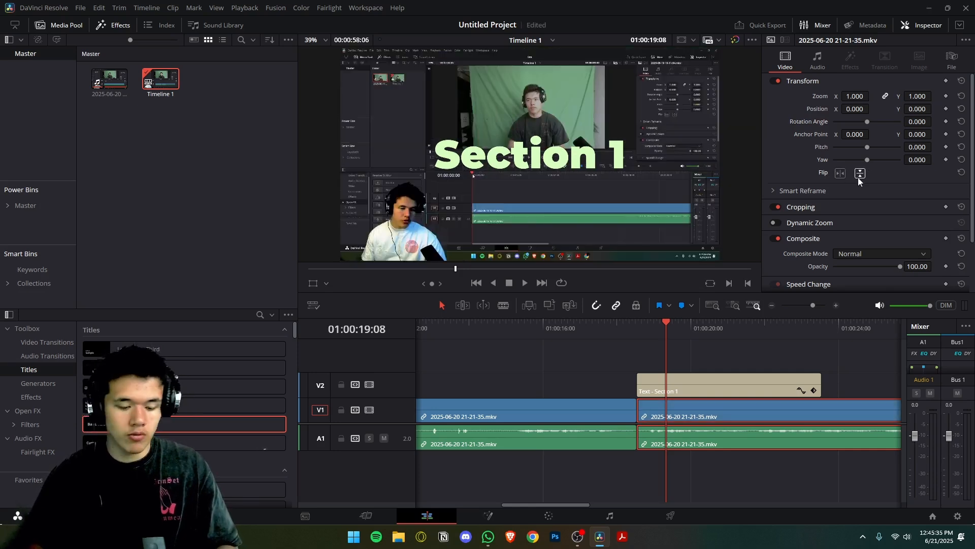
left_click(858, 178)
left_click(858, 178)
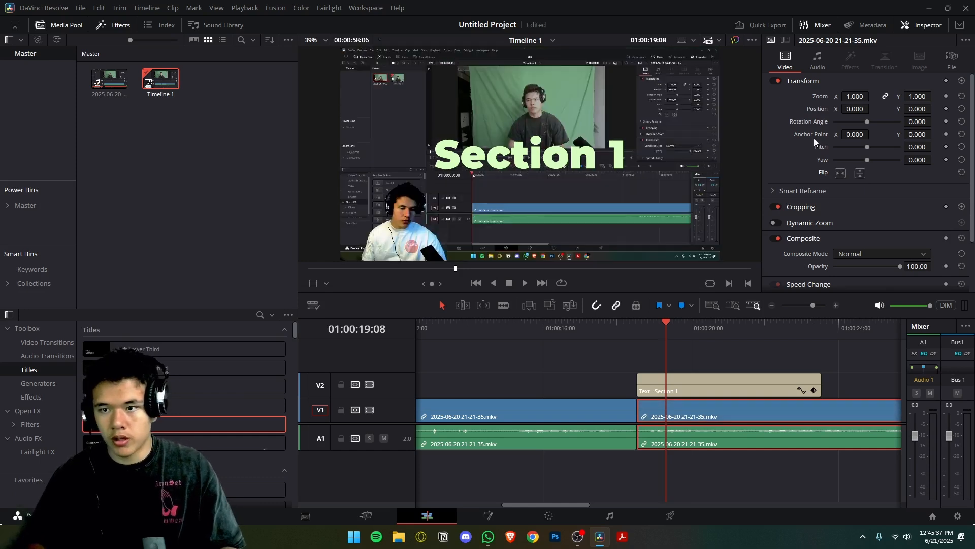
Try tilting the clip with the pitch and yaw settings, and undo both changes.
mouse_move(869, 147)
left_mouse_down()
mouse_move(839, 150)
mouse_move(876, 161)
left_mouse_up()
key("ctrl+z")
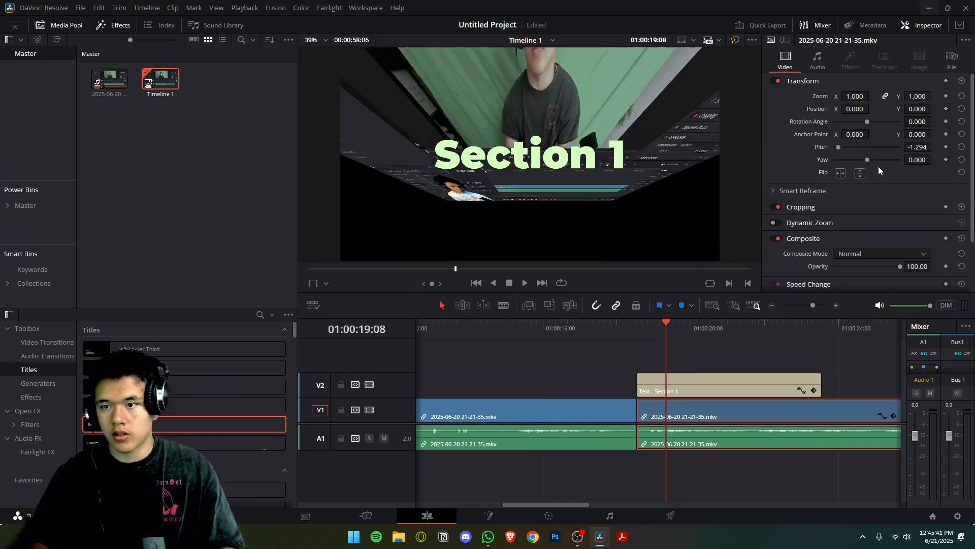
key("ctrl+z")
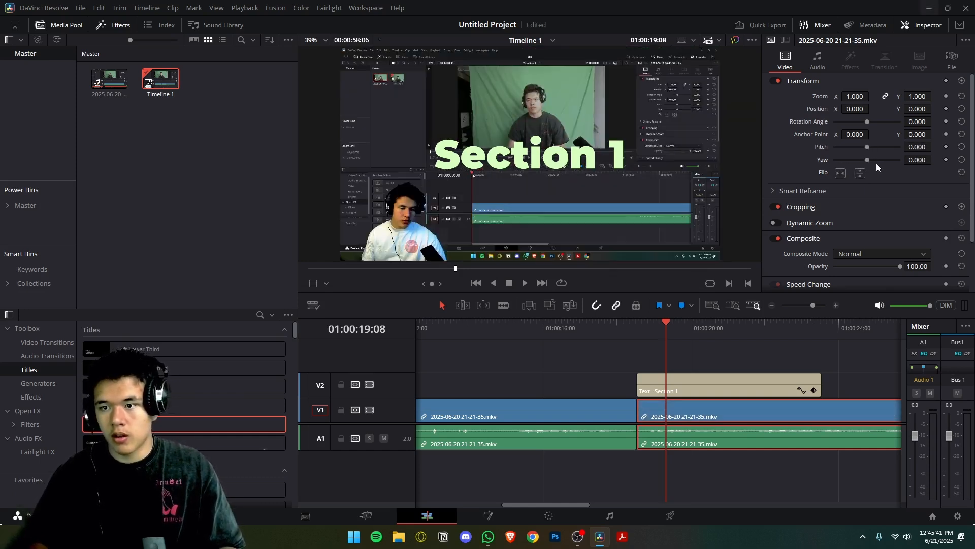
Crop the clip by 381.1 left, 395.7 right, 362.7 top and 354.5 bottom.
left_click(801, 208)
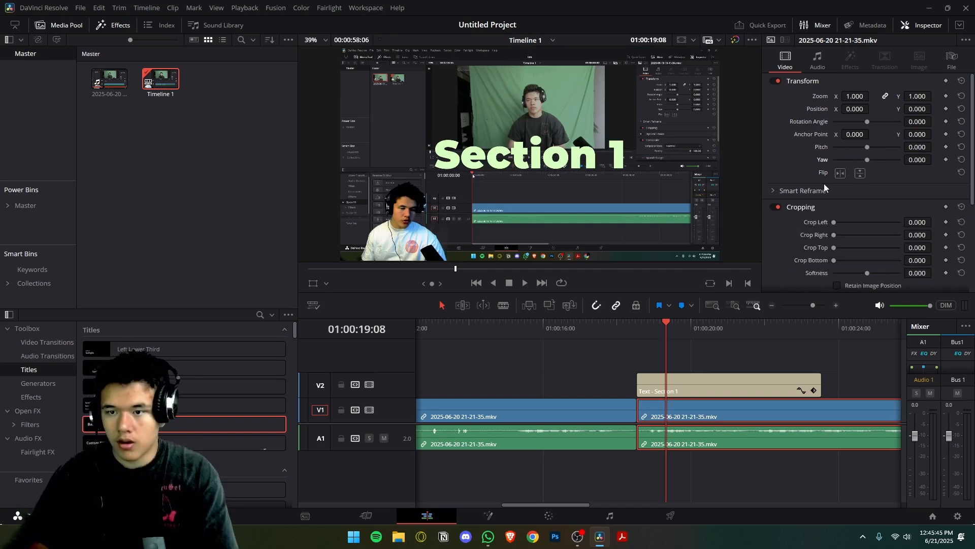
scroll(830, 201, "down", 2)
left_click_drag(834, 162, 855, 204)
Move the title to V3 and the cropped clip to V2 so it overlaps the first clip, and preview the overlap at 01:00:16:19.
left_click_drag(682, 386, 678, 361)
left_click_drag(693, 418, 587, 392)
left_click(555, 333)
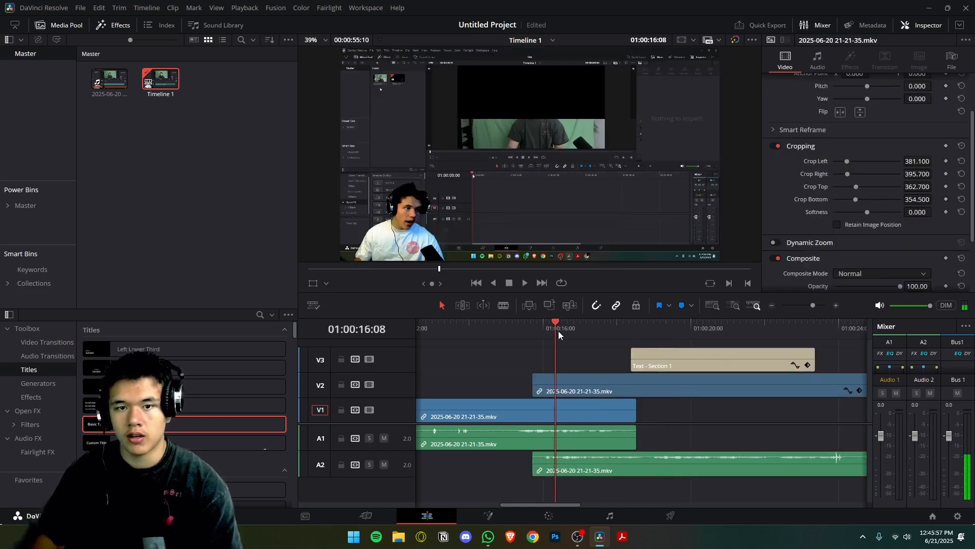
left_click(592, 380)
left_click(566, 327)
left_click_drag(566, 328, 572, 328)
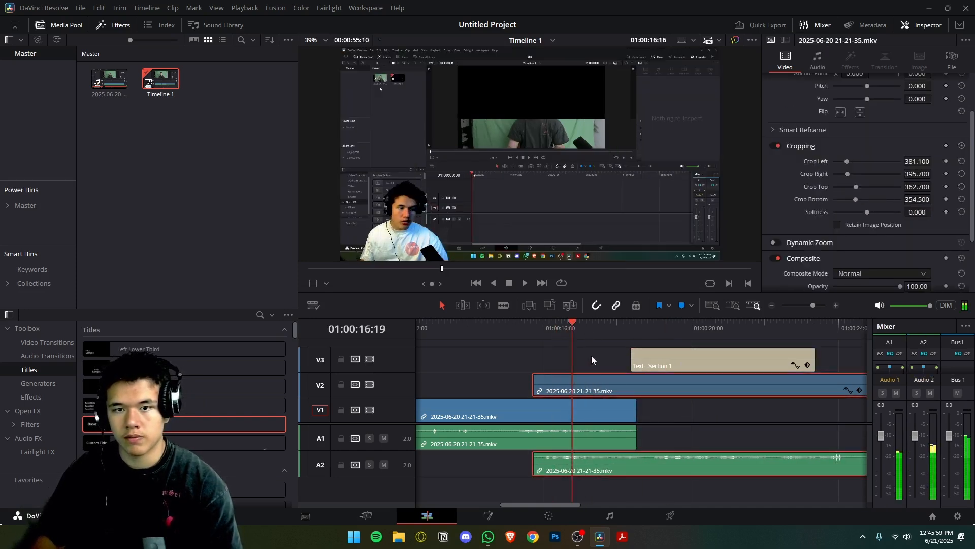
Set the cropped clip's position to X -386 and Y -408, and shift it slightly later on V2.
scroll(868, 134, "up", 3)
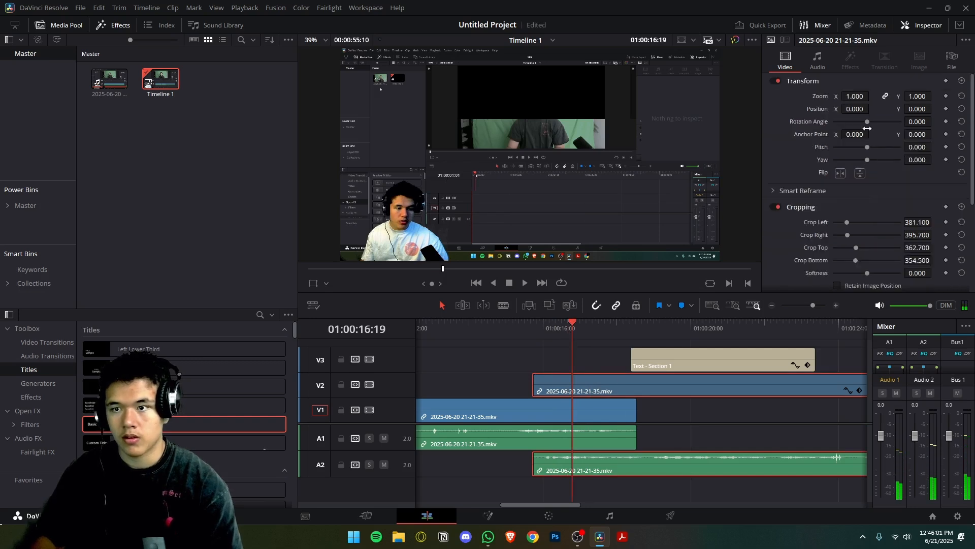
left_click_drag(855, 108, 890, 110)
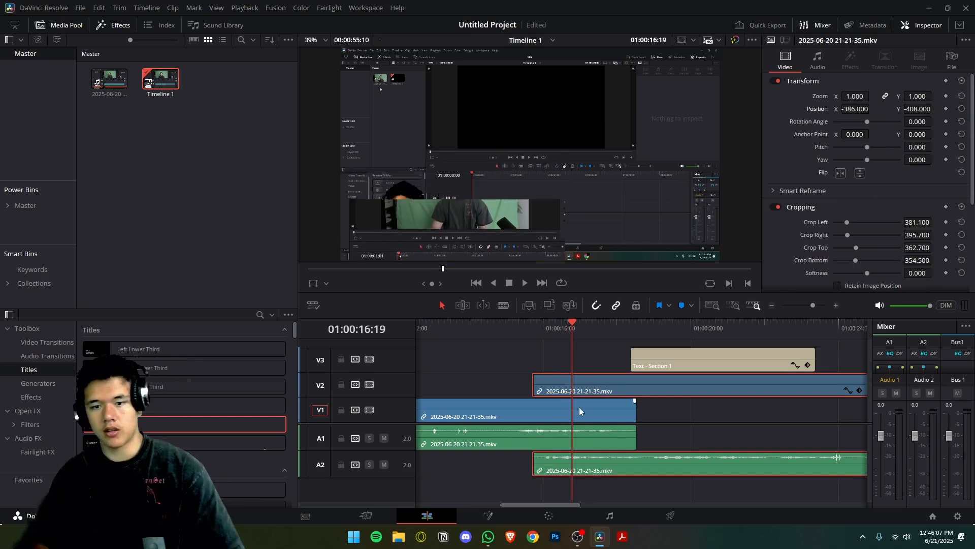
left_click_drag(591, 393, 624, 395)
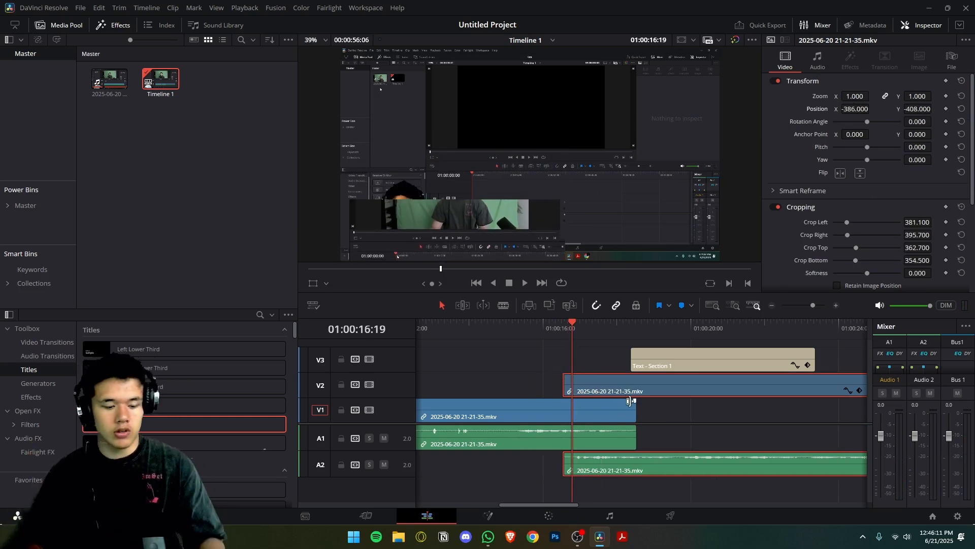
Undo the clip's repositioning, track moves and cropping, and place the playhead at 01:00:19:00.
key("ctrl+z")
key("ctrl+z")
key("ctrl+z")
key("ctrl+z")
key("ctrl+z")
key("ctrl+z")
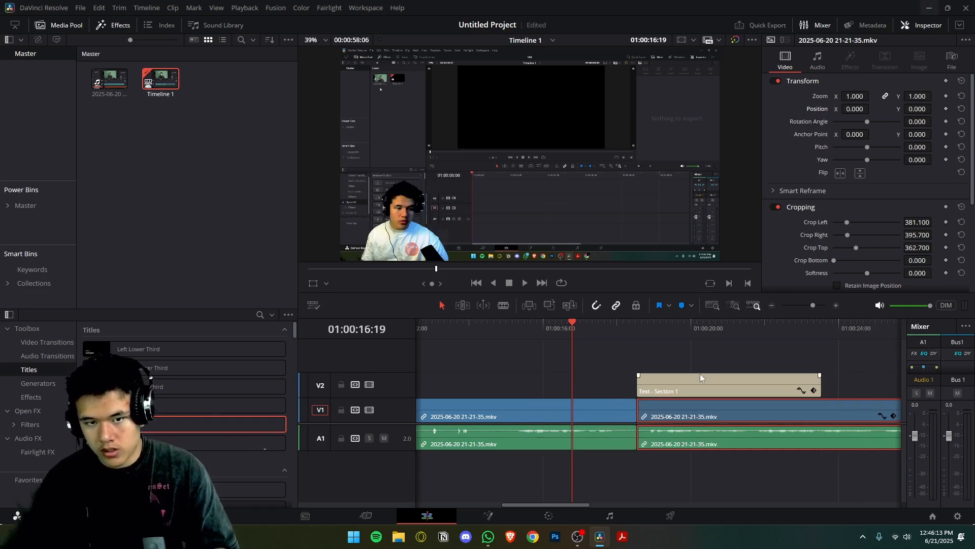
left_click(654, 333)
key("ctrl+z")
key("ctrl+z")
key("ctrl+z")
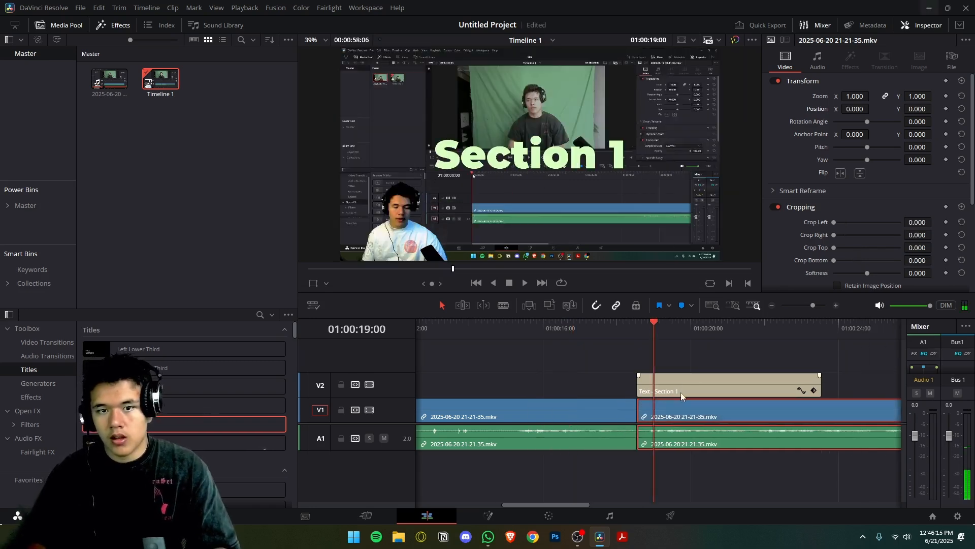
Collapse the cropping settings and try Dynamic Zoom on the clip, switching it back off.
scroll(861, 181, "down", 1)
left_click(809, 177)
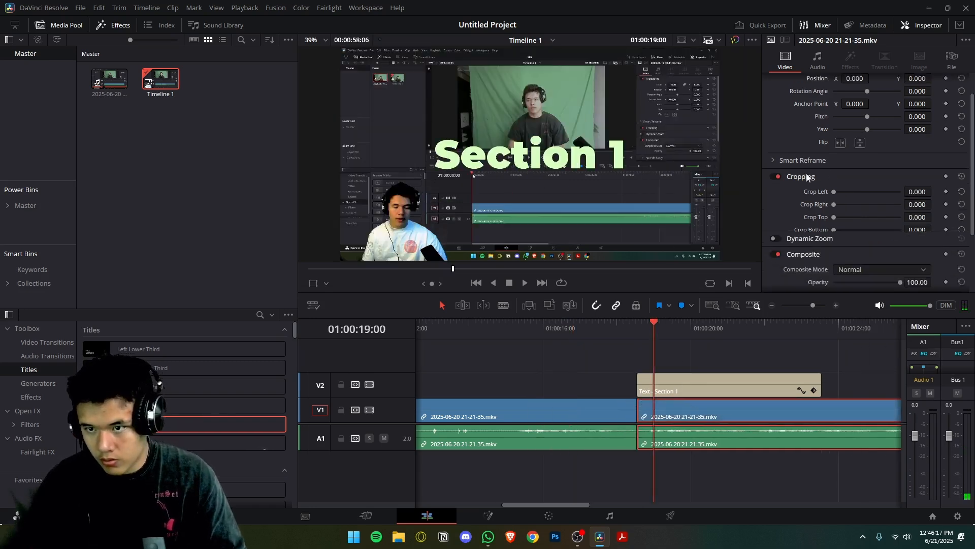
scroll(816, 189, "down", 1)
left_click(813, 161)
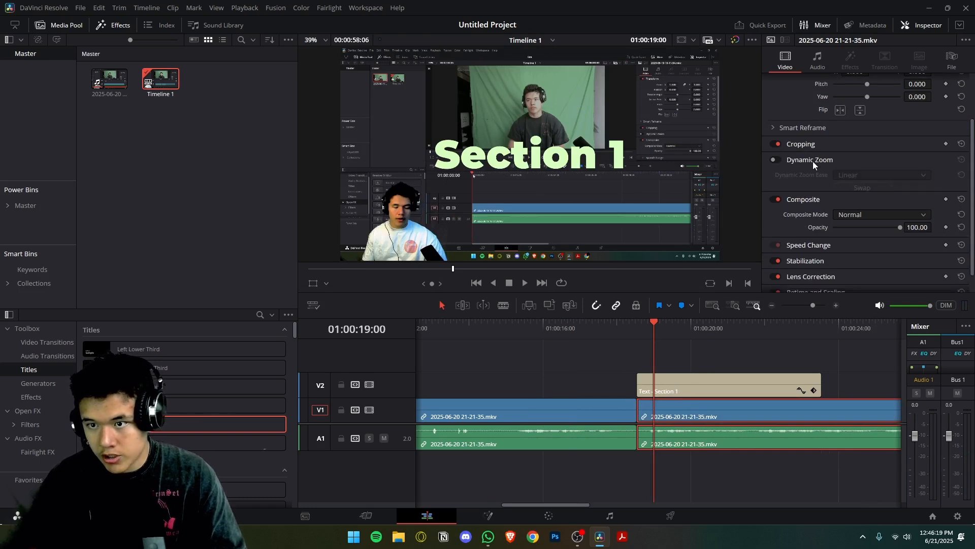
left_click(775, 159)
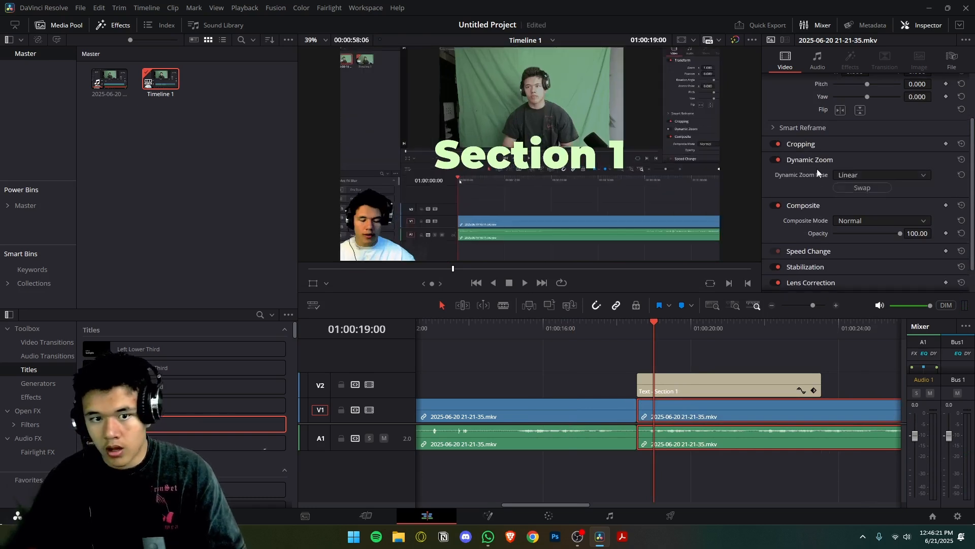
left_click(777, 159)
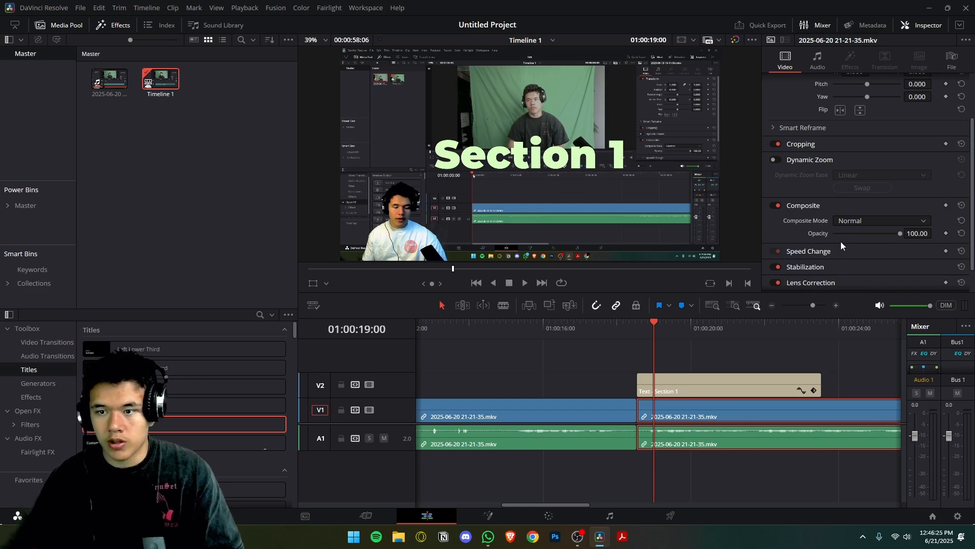
Lower the clip's opacity to 48.09 and browse the composite modes, keeping Normal.
left_click_drag(900, 236, 867, 239)
left_click(873, 218)
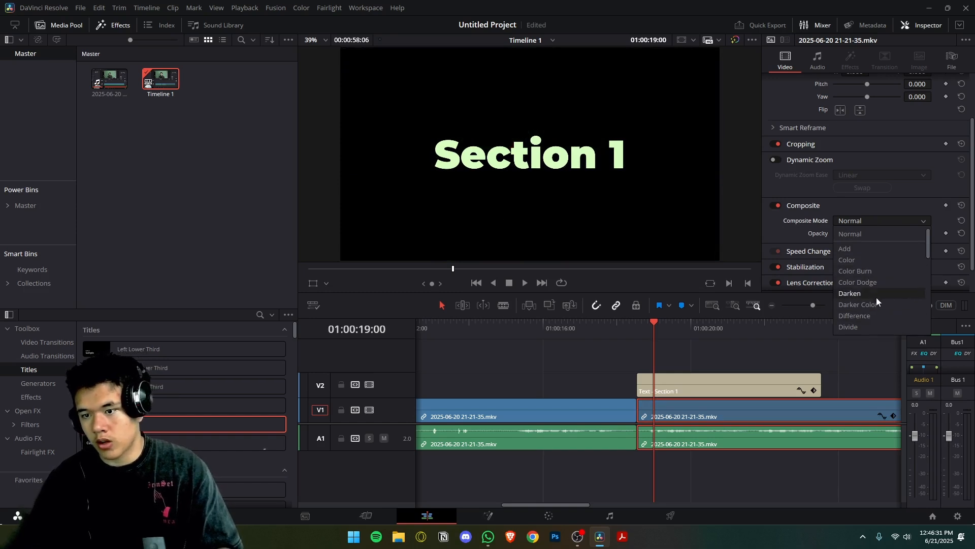
scroll(872, 310, "down", 3)
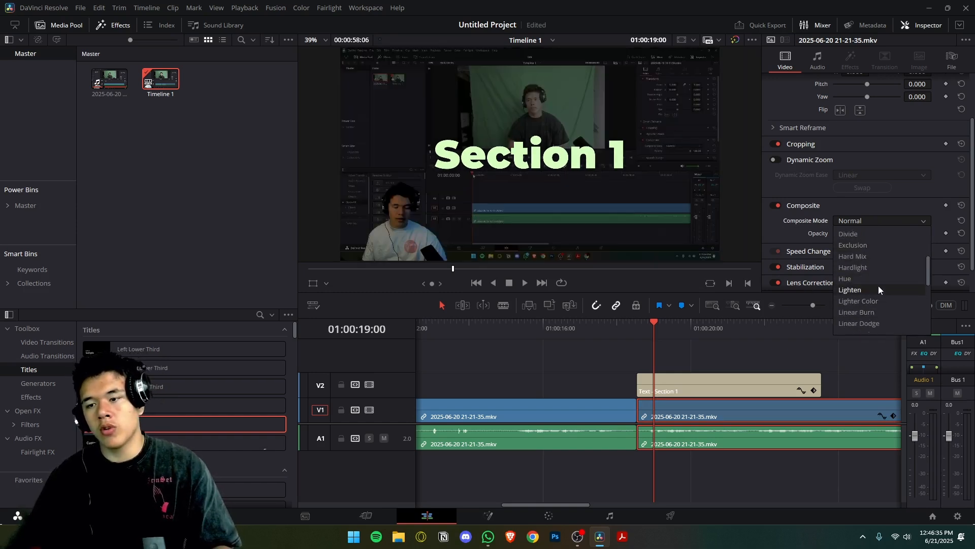
left_click(689, 362)
Move the Section 1 title up to track V3 and select the video clip on V1.
left_click(681, 389)
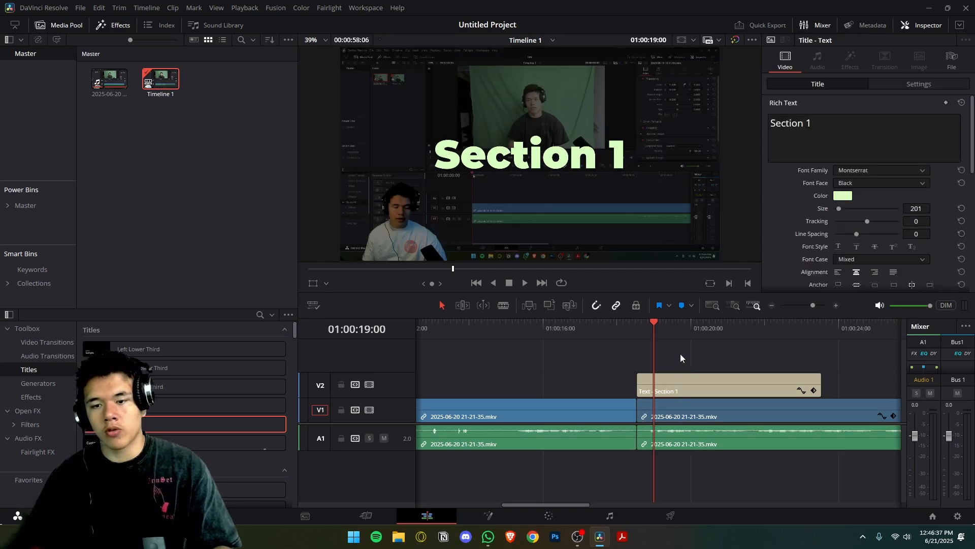
left_click_drag(675, 379, 674, 356)
left_click(672, 407)
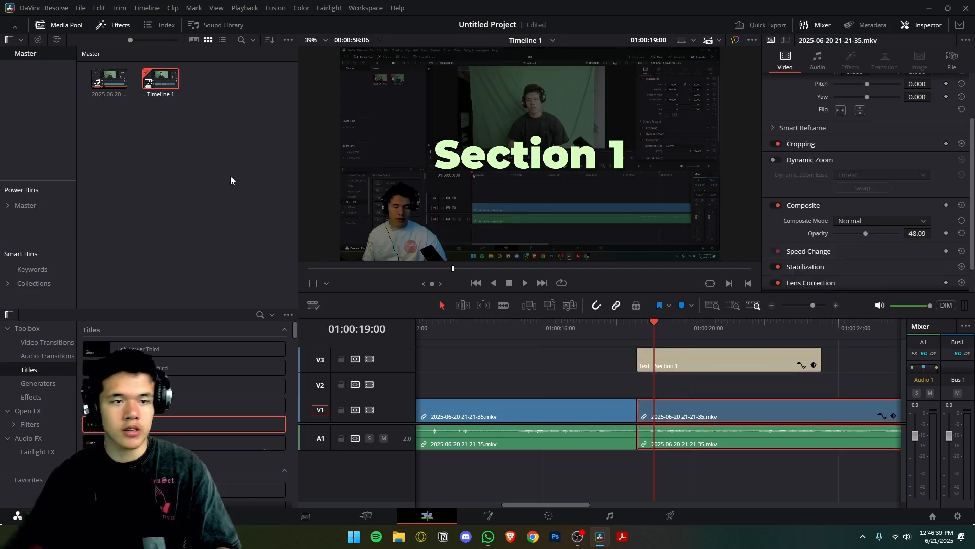
Open the Glare folder inside the Video Effects folder of the Master power bin.
left_click(23, 206)
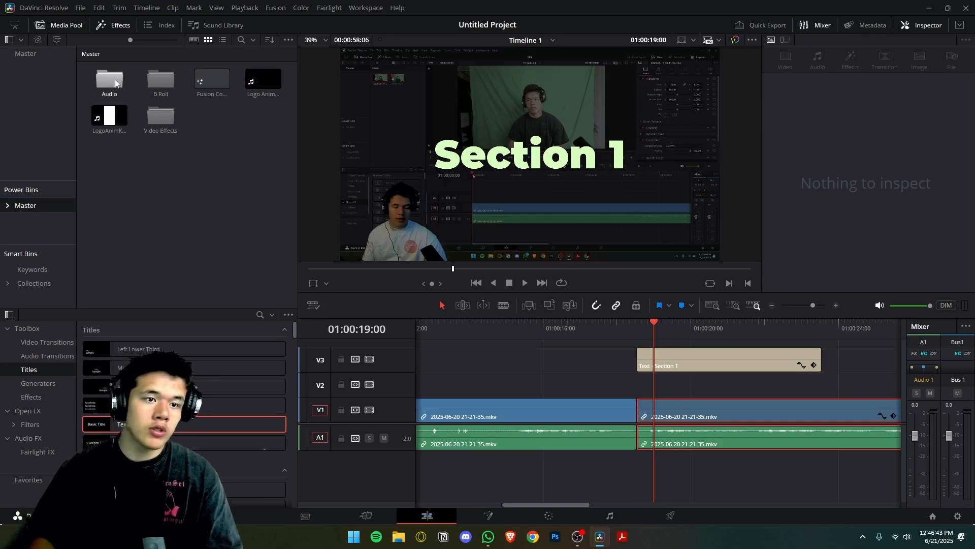
double_click(158, 115)
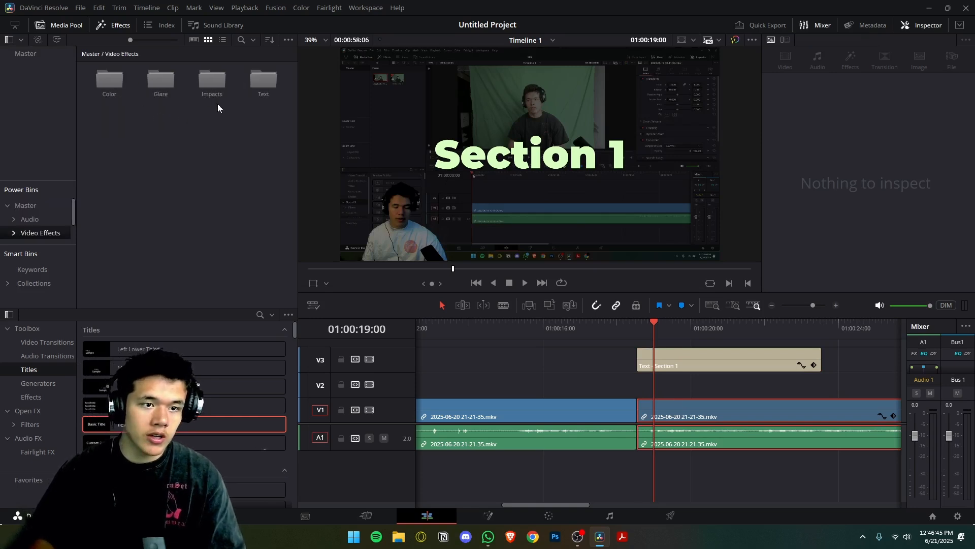
double_click(156, 84)
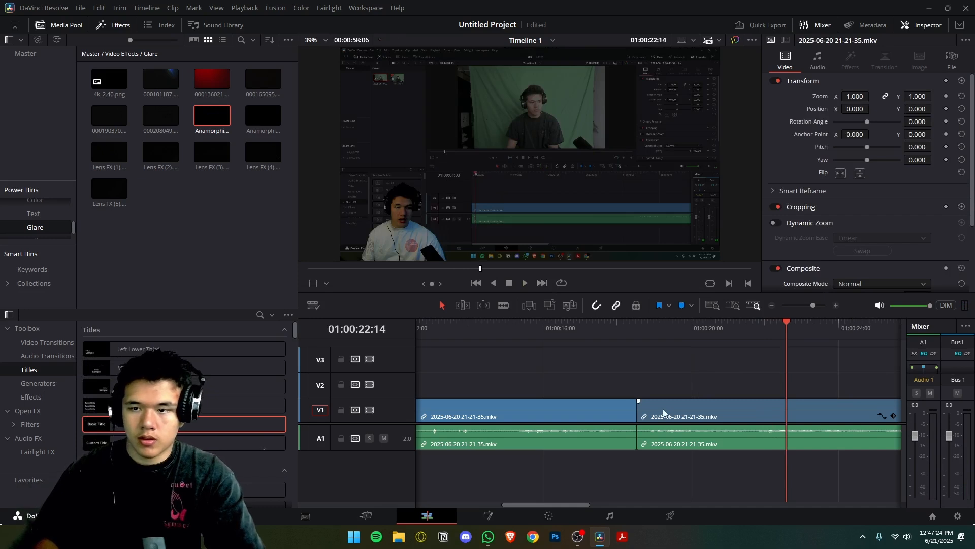
Place the glare clip 000208049.mov on track V2 at the start of the second video clip and move the playhead to 01:00:18:17.
left_click(663, 413)
scroll(864, 211, "down", 5)
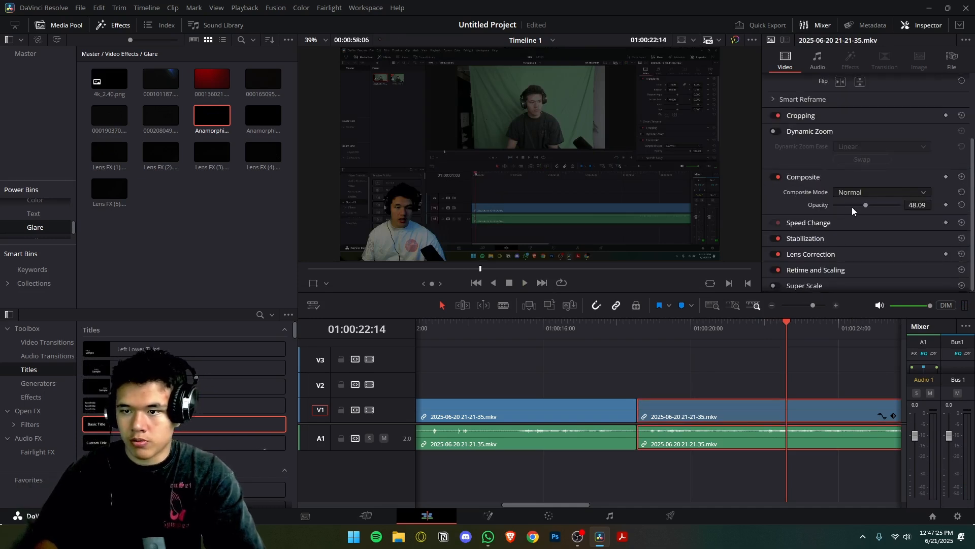
left_click_drag(163, 114, 659, 380)
left_click(644, 331)
Set the composite mode of the glare clip on V2 to Screen and play the overlay.
left_click(845, 194)
scroll(864, 243, "down", 3)
scroll(866, 265, "down", 3)
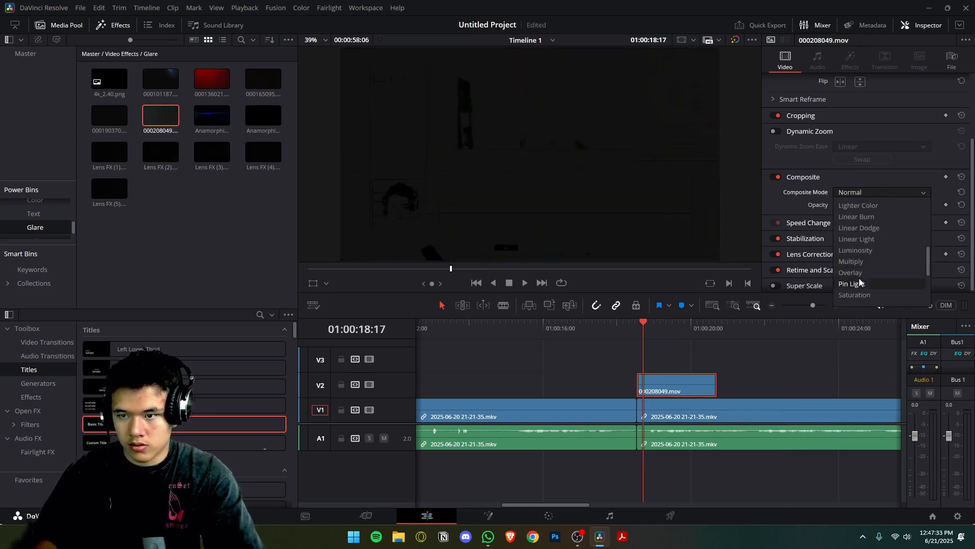
left_click(862, 264)
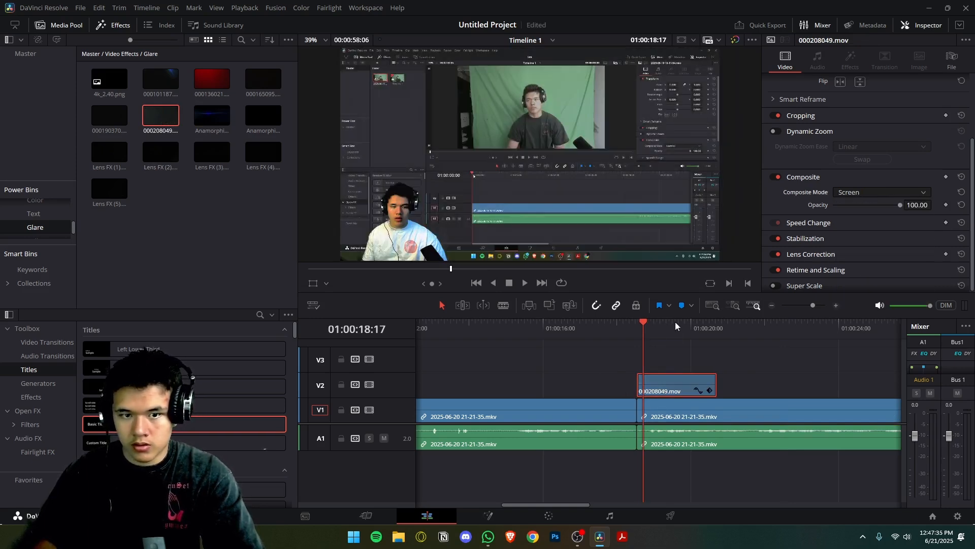
key("space")
key("space")
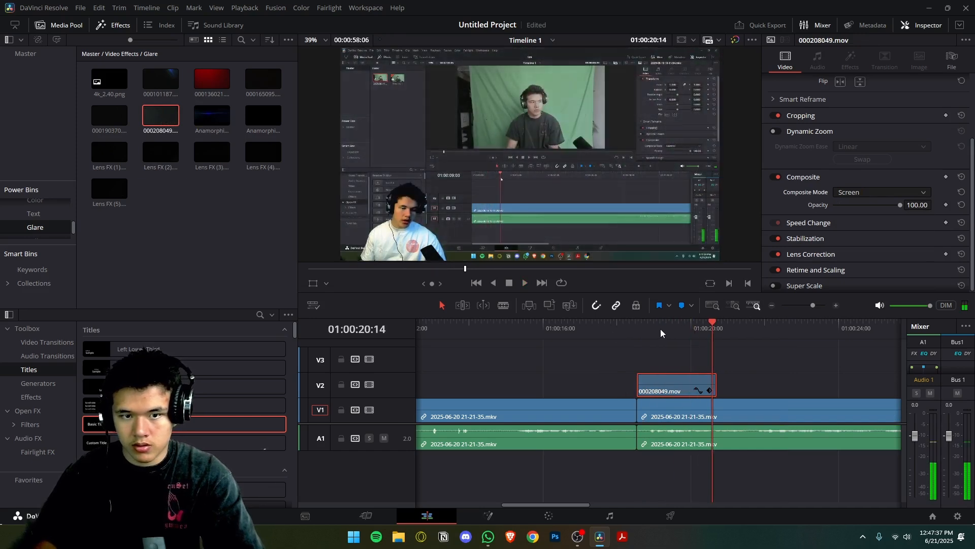
Shift the glare clip on V2 earlier so it straddles the cut, preview it, and delete it.
left_click_drag(711, 339, 675, 339)
left_click(676, 340)
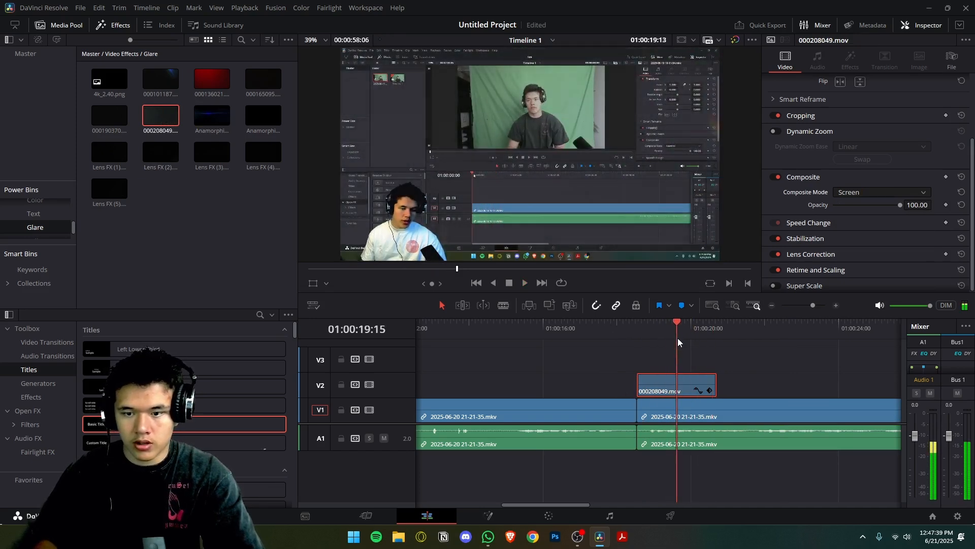
left_click_drag(670, 389, 629, 389)
left_click(618, 325)
key("space")
key("space")
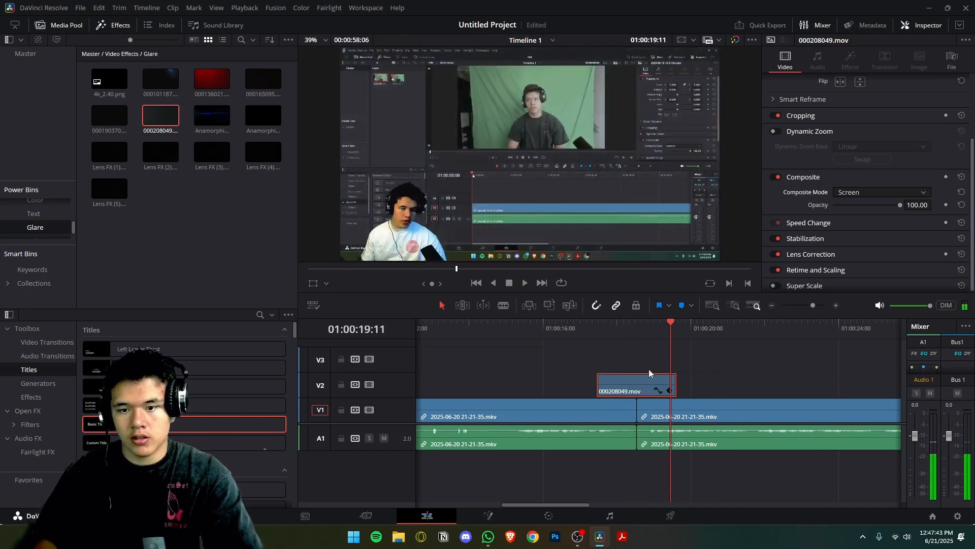
key("Delete")
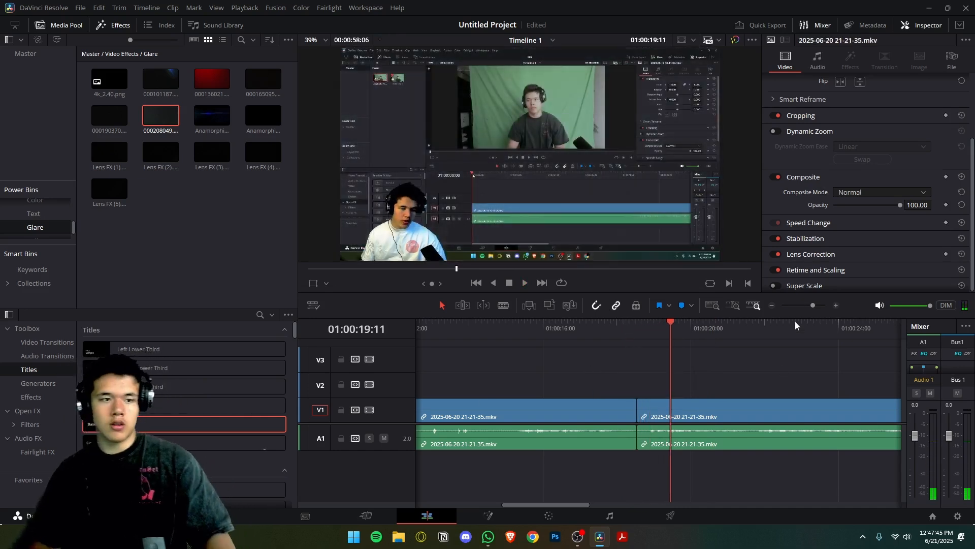
Expand the Speed Change settings of the second V1 clip, raise its speed to 258%, and play it back.
left_click(682, 410)
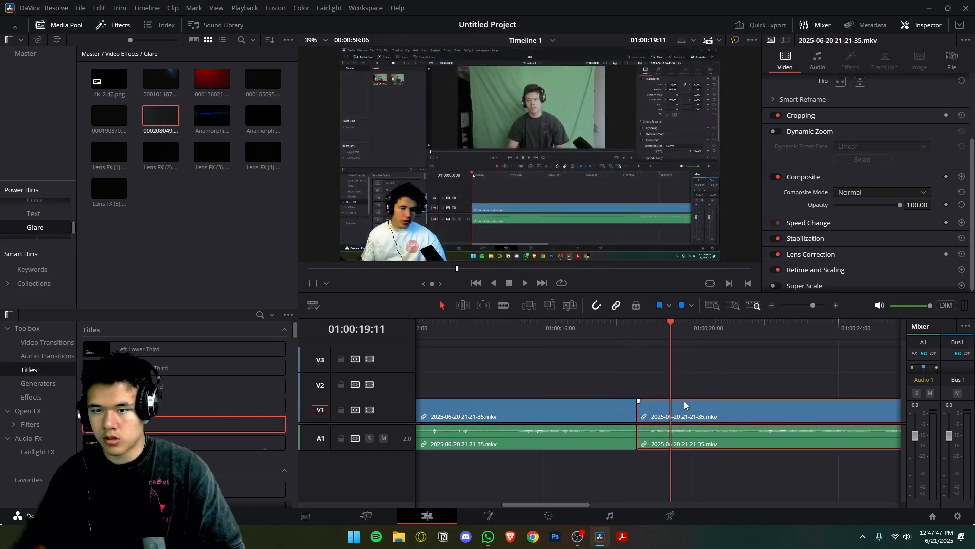
left_click(813, 222)
scroll(832, 203, "down", 2)
left_click_drag(833, 203, 889, 226)
key("space")
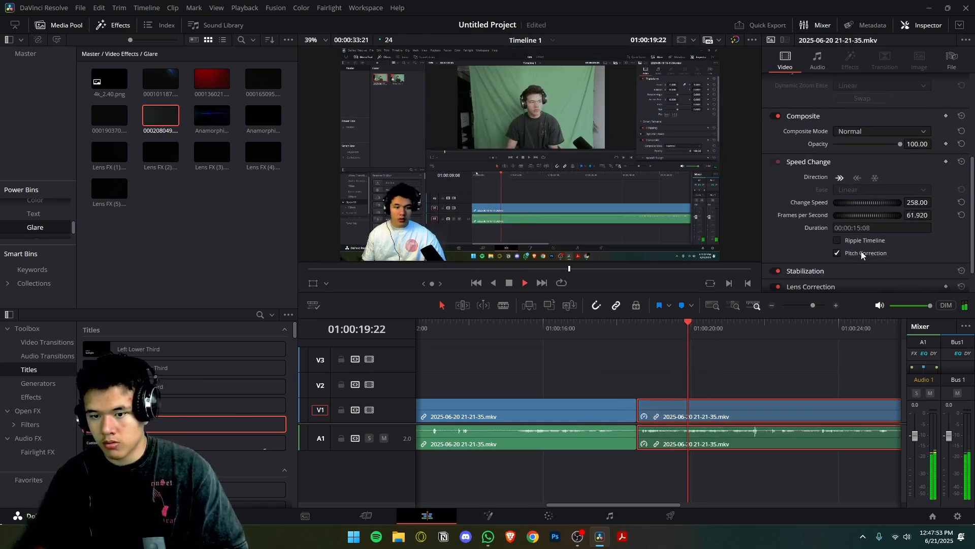
key("space")
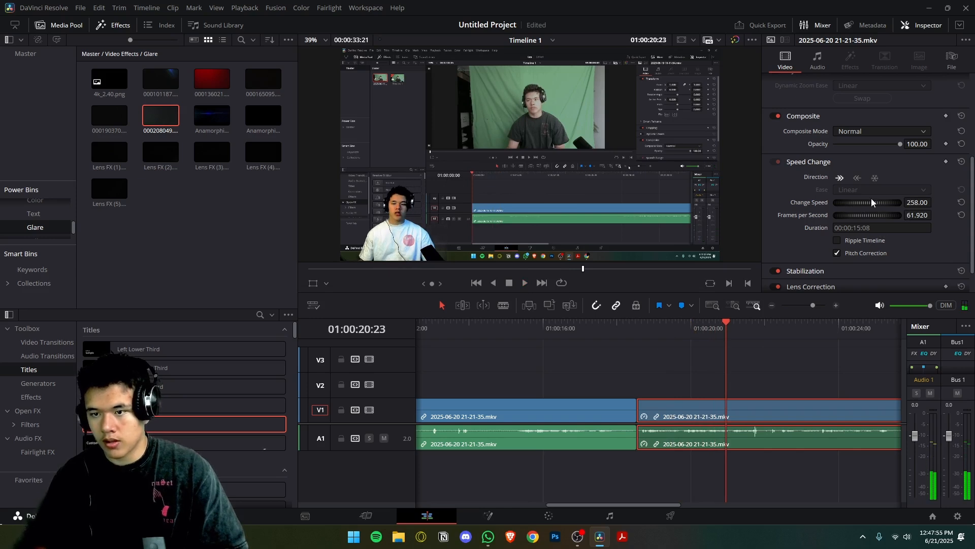
Split the sped-up clip at the playhead, and undo both the split and the speed change.
left_click(913, 202)
key("Return")
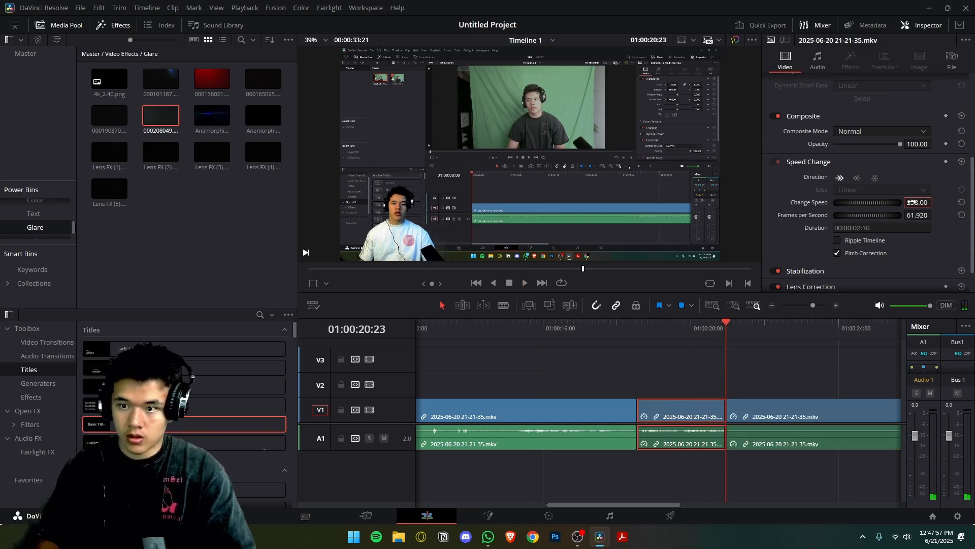
left_click_drag(813, 307, 807, 306)
key("ctrl+z")
key("ctrl+z")
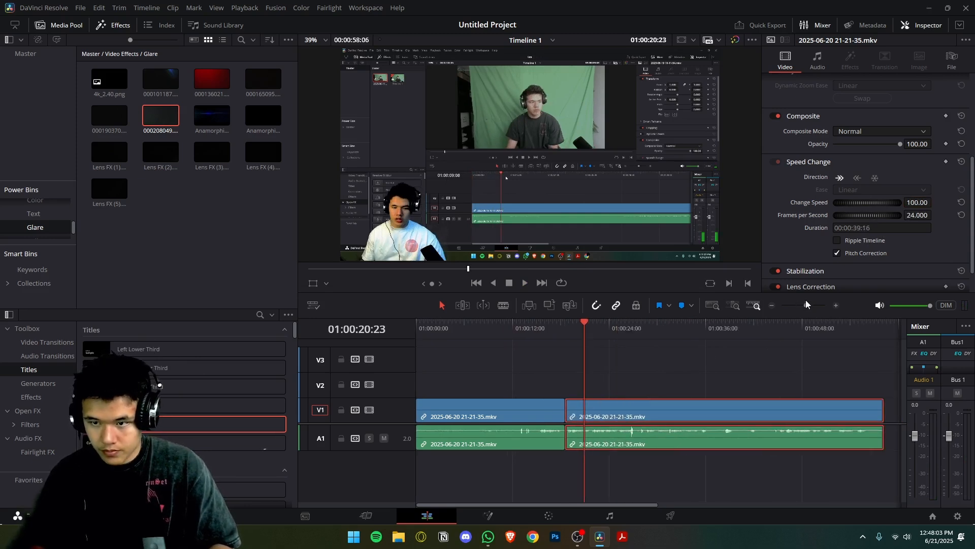
Try the second clip at 64% and -11% speed and at -76 frames per second, undoing each change.
left_click_drag(856, 207, 826, 216)
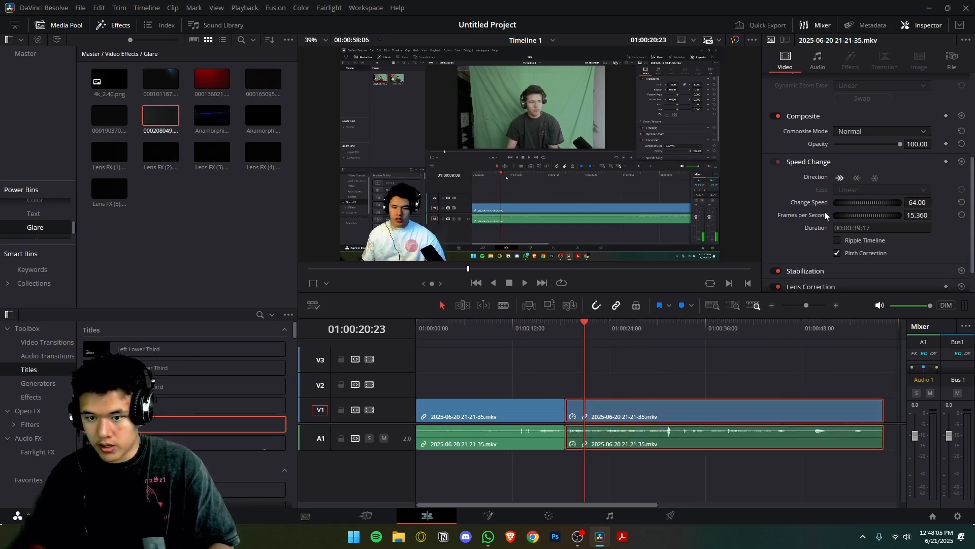
left_click_drag(879, 202, 863, 204)
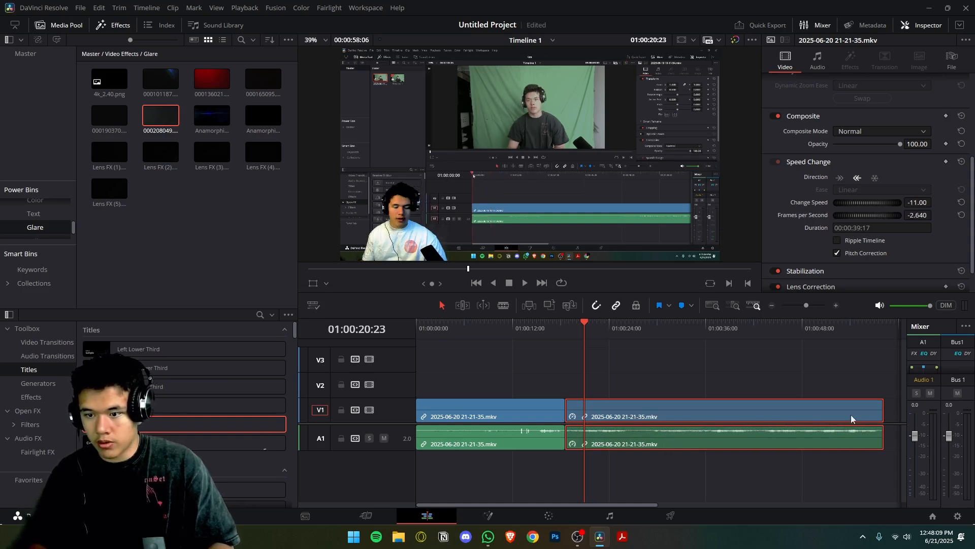
key("ctrl+z")
key("ctrl+z")
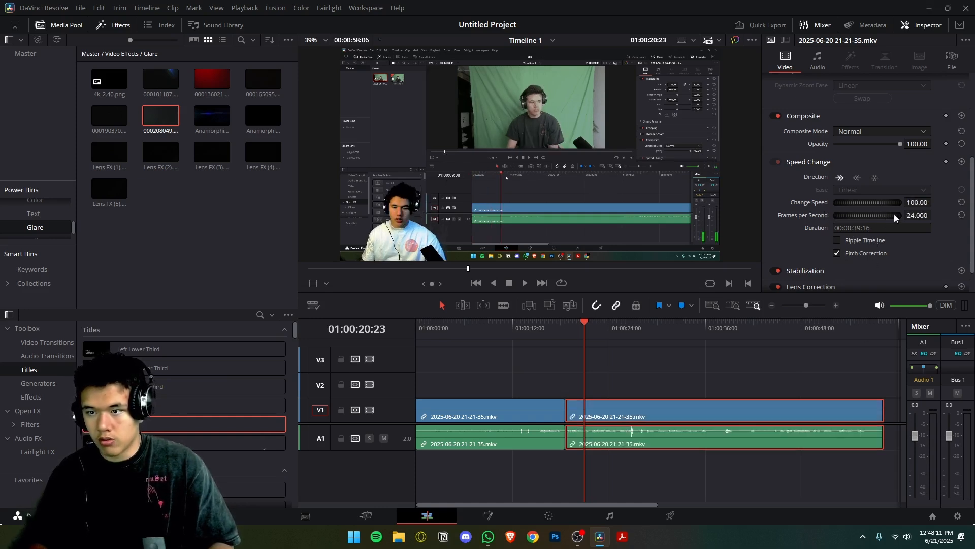
left_click_drag(880, 214, 824, 227)
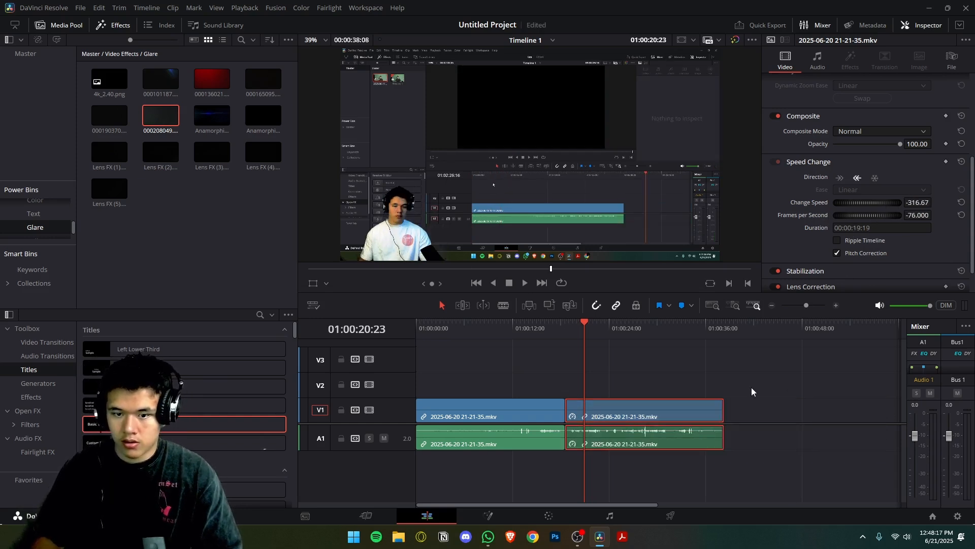
key("ctrl+z")
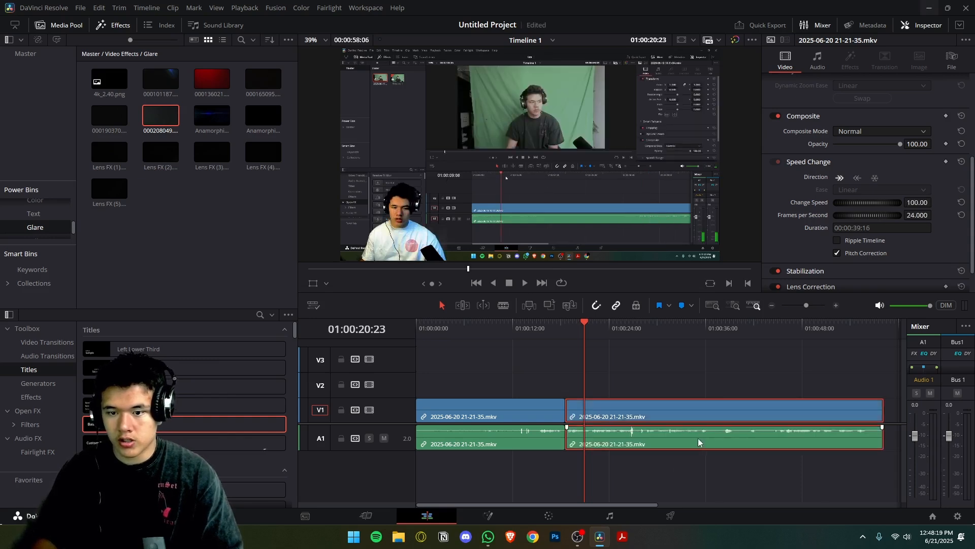
Enable Ripple Timeline for the speed change and swap the order of the two clips on the timeline.
left_click(838, 241)
left_click(514, 415)
left_click_drag(518, 387, 847, 388)
left_click_drag(700, 419, 482, 419)
left_click_drag(777, 390, 788, 415)
Try -47 frames per second on the last clip, and on the first clip -75 with Ripple Timeline on and -83 with it off.
left_click_drag(870, 215, 817, 229)
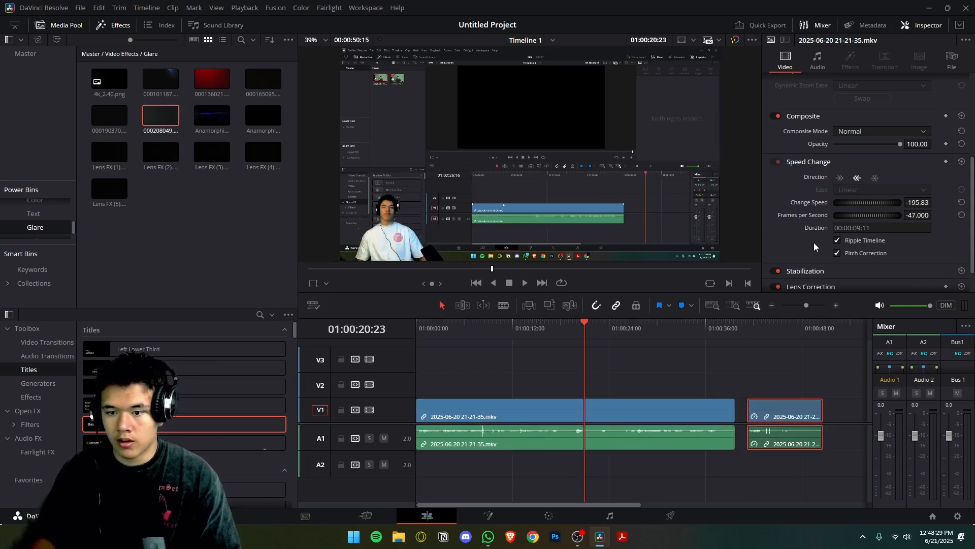
key("ctrl+z")
left_click(662, 409)
left_click_drag(876, 217, 813, 218)
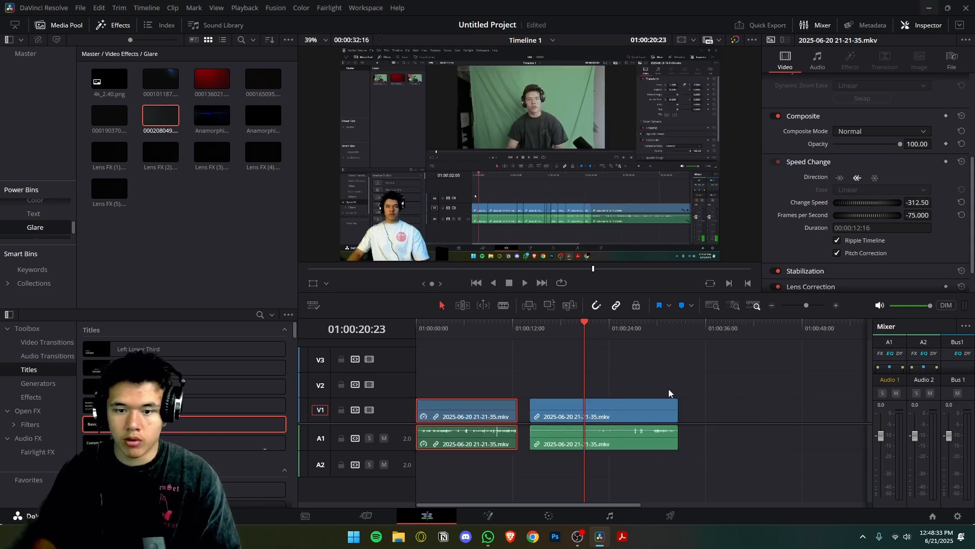
key("ctrl+z")
left_click(837, 242)
left_click_drag(880, 214, 788, 227)
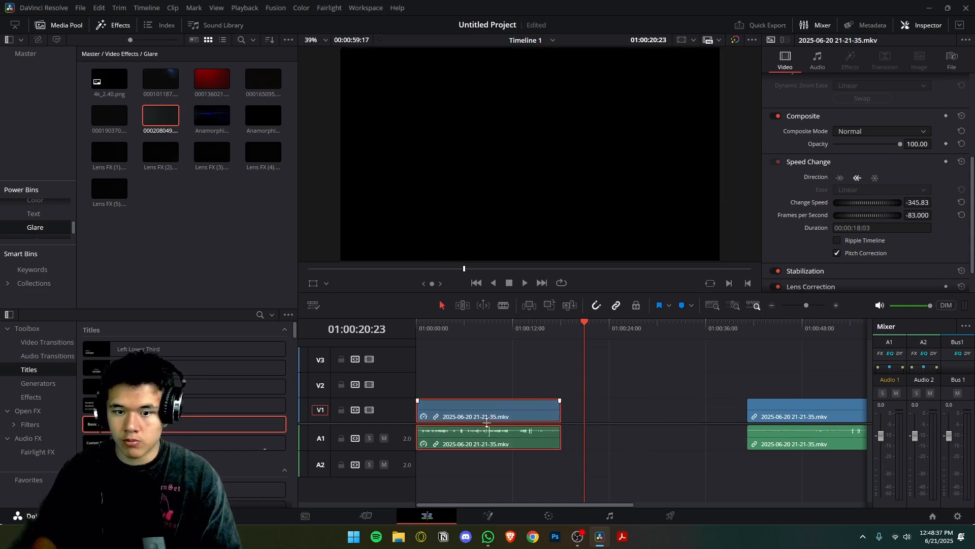
Undo the frame rate changes and clip rearrangement, and delete the restored glare clip from track V2.
key("ctrl+z")
key("ctrl+z")
key("ctrl+z")
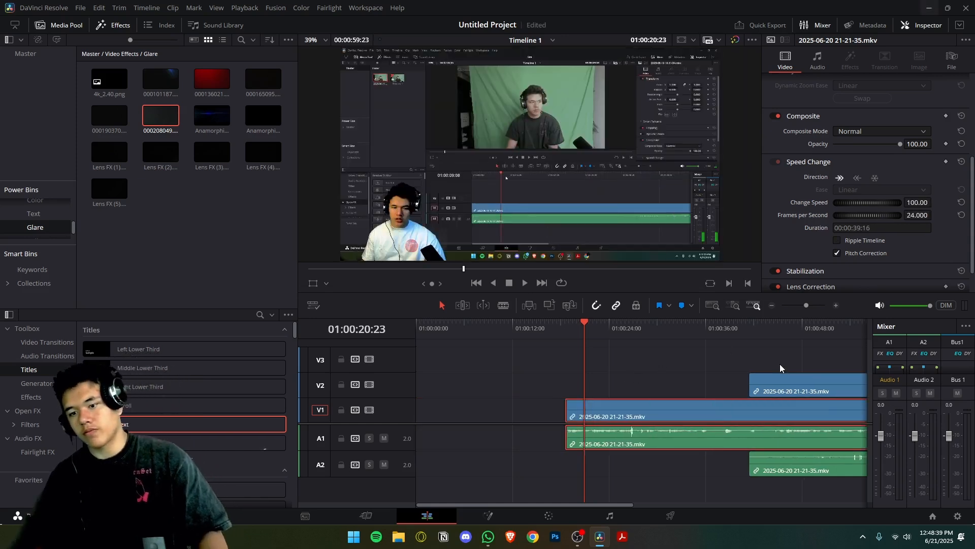
key("ctrl+z")
key("ctrl+z")
key("ctrl+z")
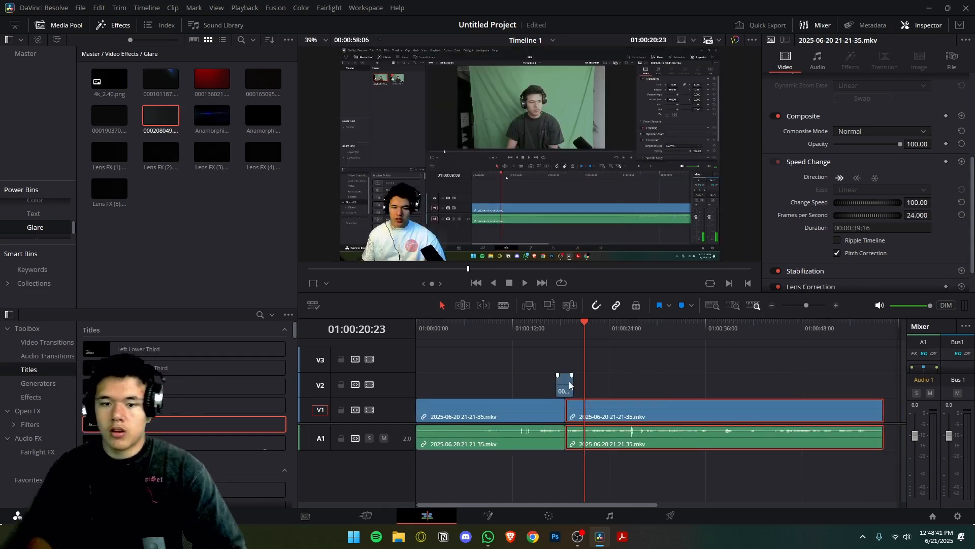
left_click(566, 385)
key("Delete")
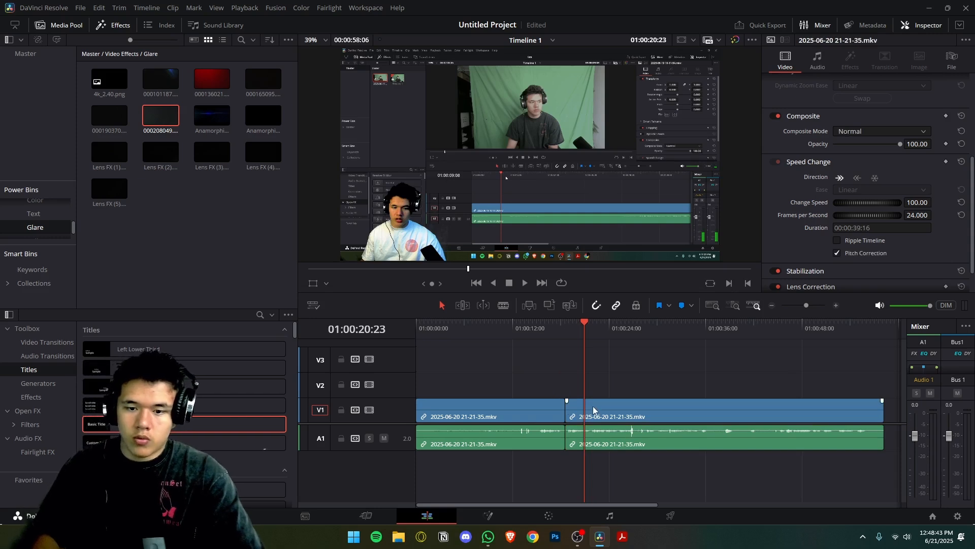
Split the second clip at 01:00:20:23, ripple-delete the short piece before the playhead, and save the project.
left_click(594, 410)
key("ctrl+b")
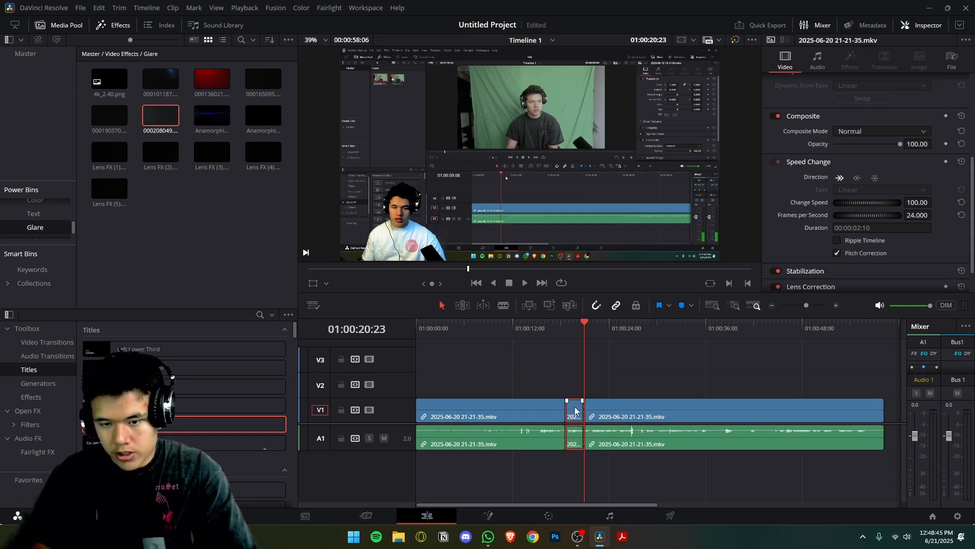
key("Delete")
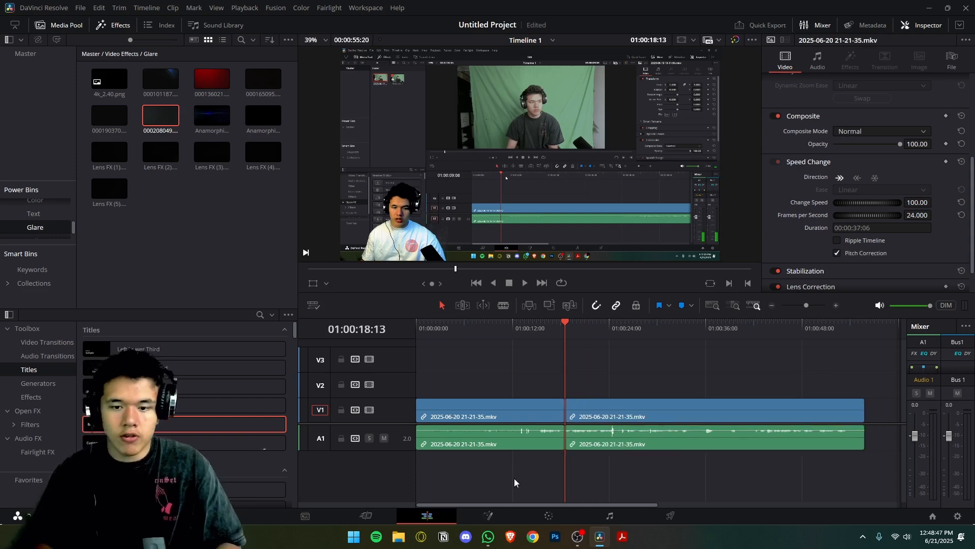
key("ctrl+s")
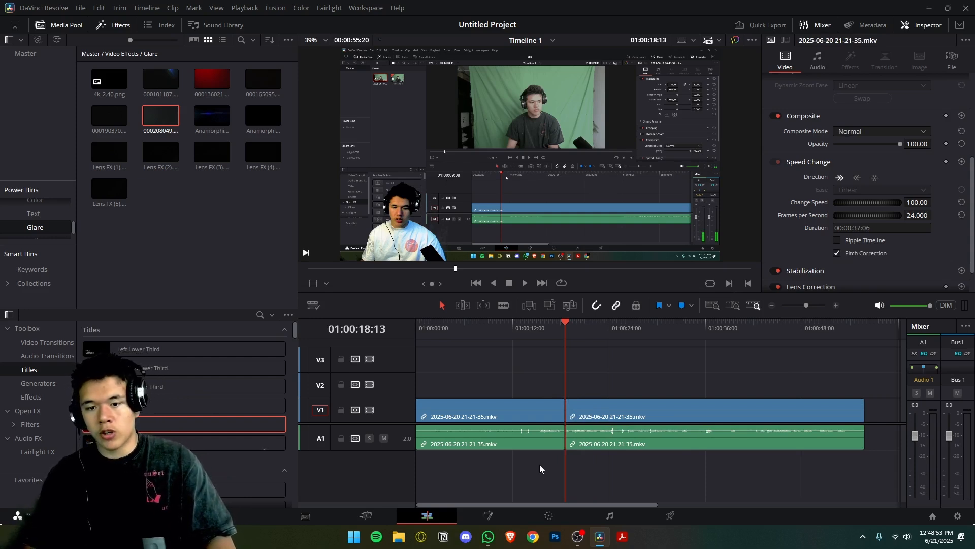
Undo the ripple delete, and remove the short piece before 01:00:20:23 so that a gap is left on the timeline.
key("ctrl+z")
key("ctrl+z")
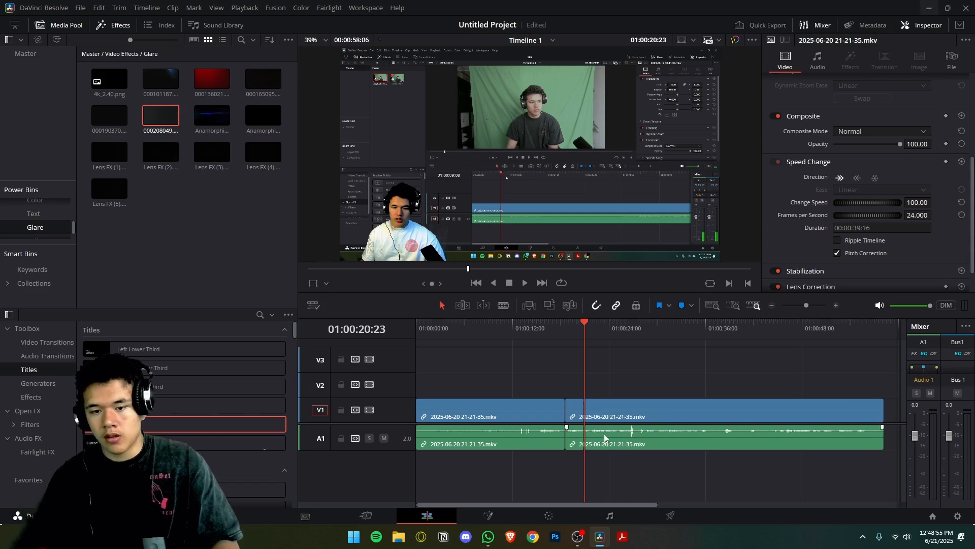
key("ctrl+z")
key("ctrl+z")
key("ctrl+z")
key("BackSpace")
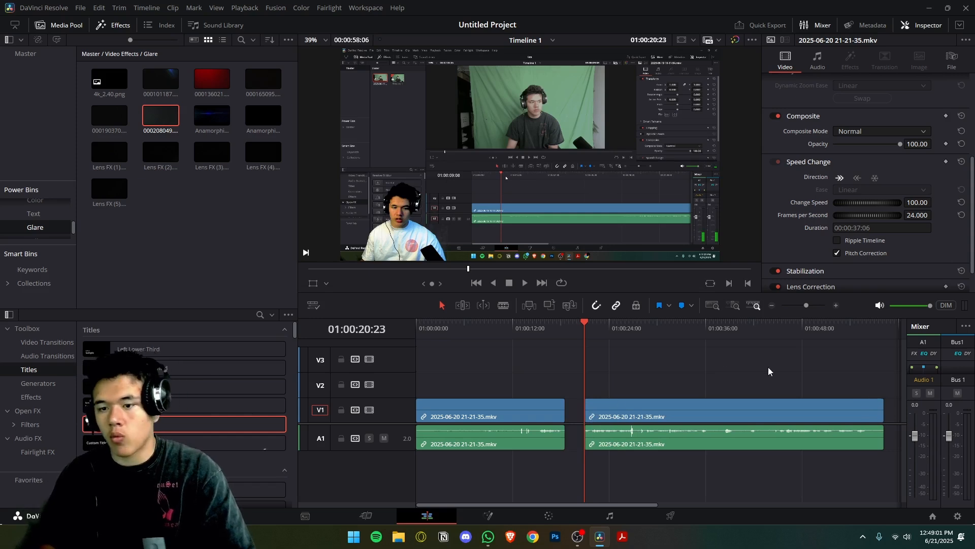
Move the last clip back to close the gap, and undo the move, the deletion and the split.
left_click_drag(767, 406, 745, 407)
key("ctrl+z")
key("ctrl+z")
key("ctrl+z")
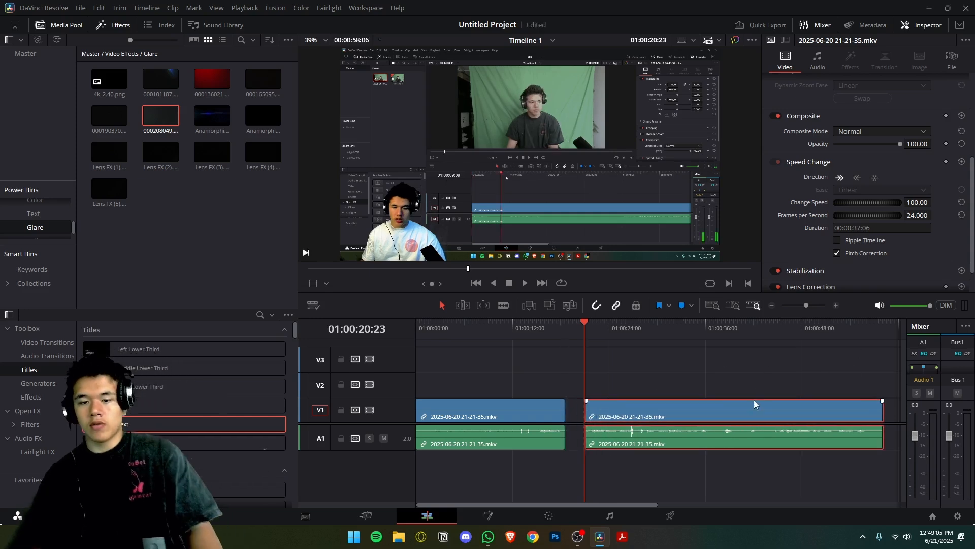
Set the second clip's stabilization mode to Translation, try to stabilize the clip, and collapse the Stabilization settings.
scroll(813, 244, "down", 2)
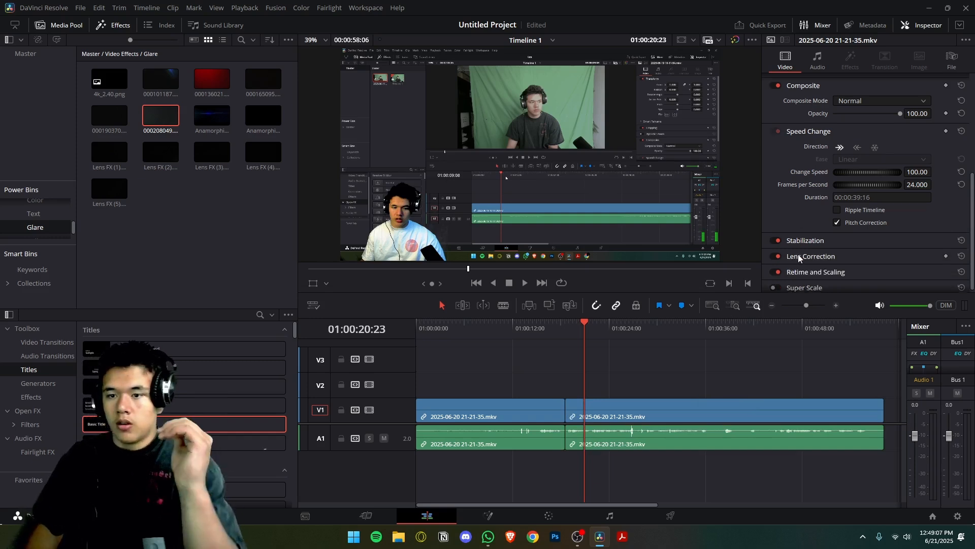
left_click(817, 243)
scroll(823, 247, "down", 1)
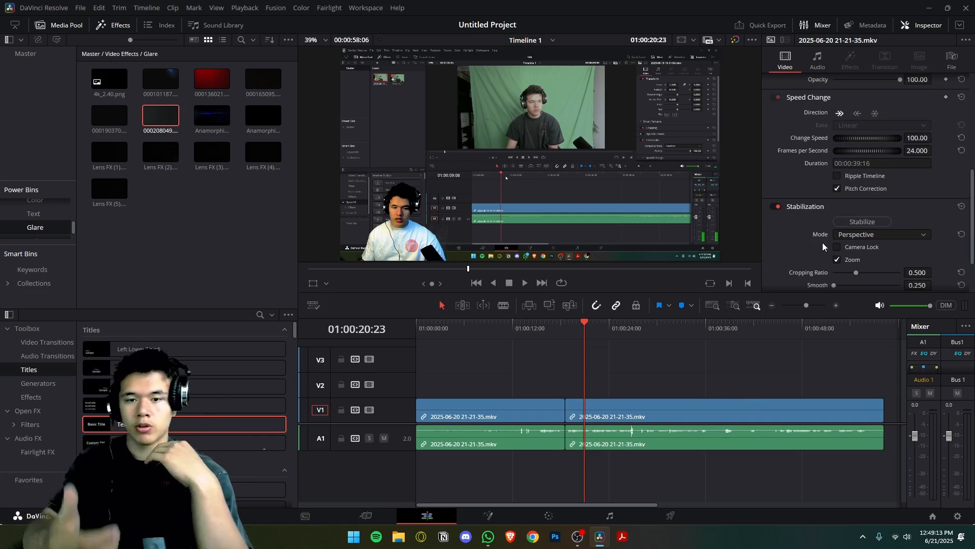
left_click(867, 235)
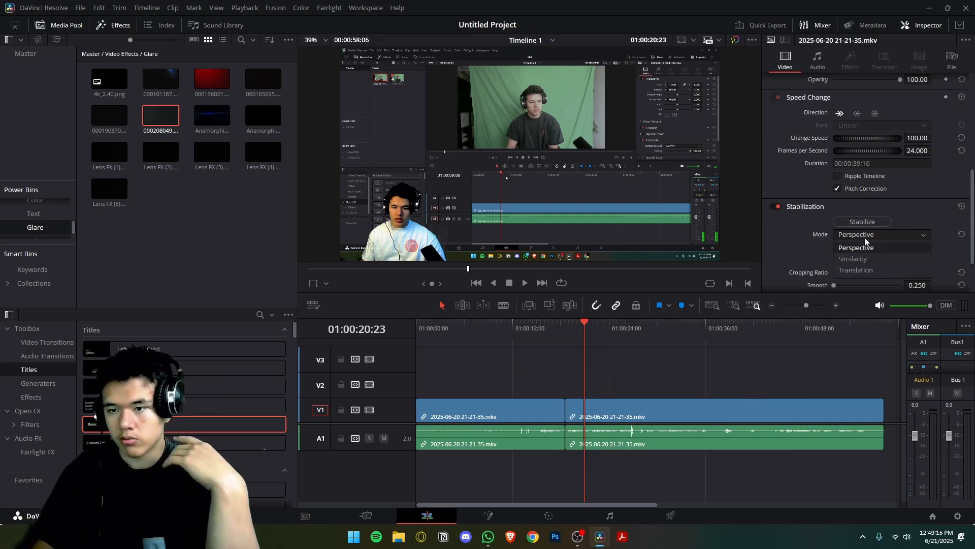
left_click(864, 269)
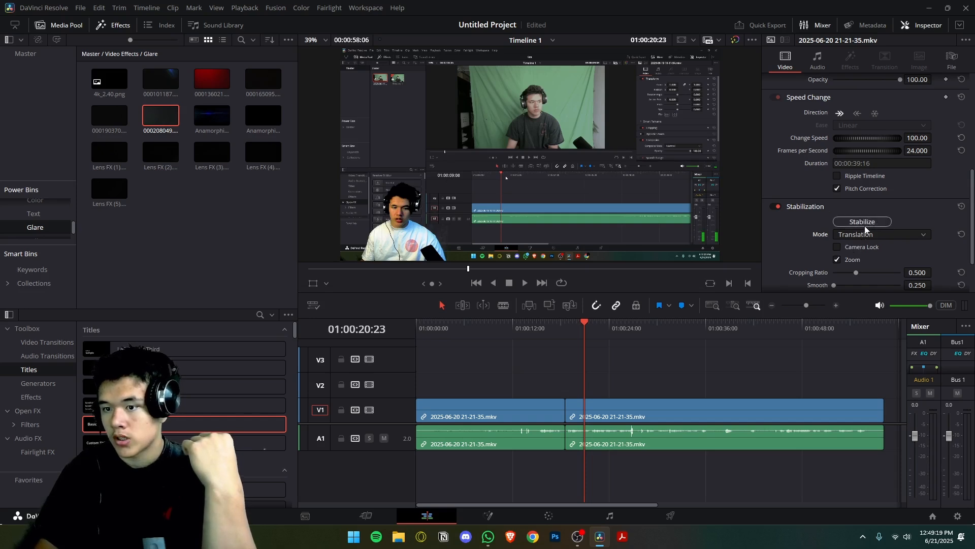
scroll(879, 232, "down", 3)
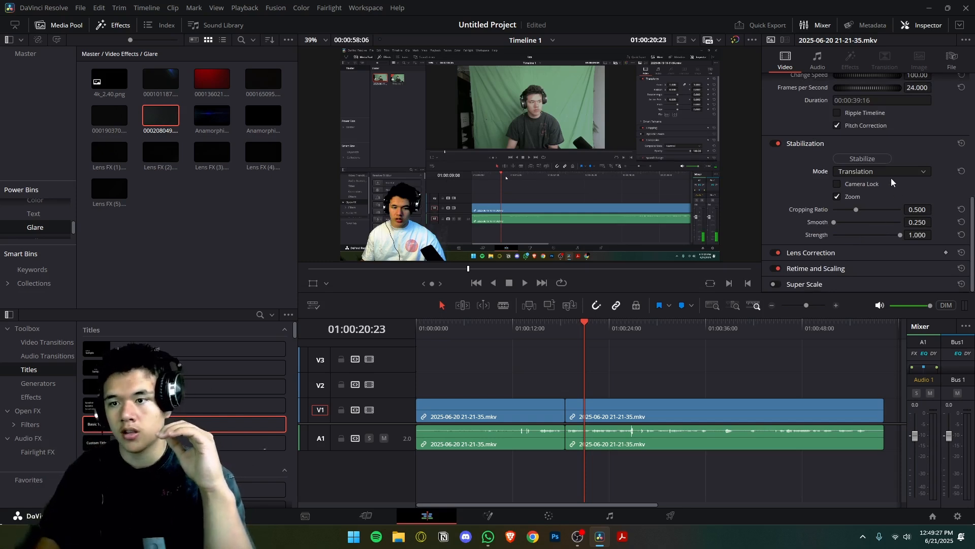
left_click(874, 161)
left_click(541, 286)
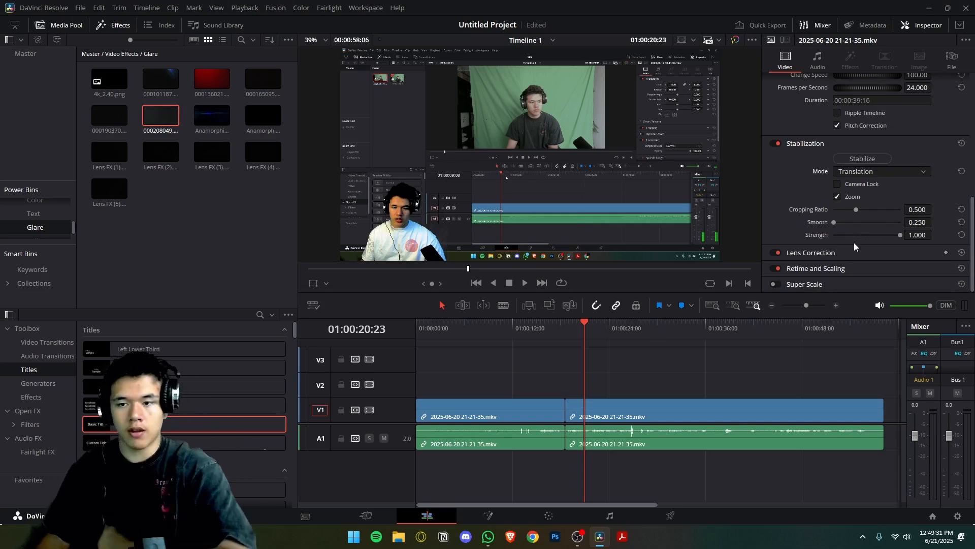
left_click(805, 144)
Try a lens correction distortion of -0.115 on the second clip, and set the distortion back to 0.
left_click(823, 254)
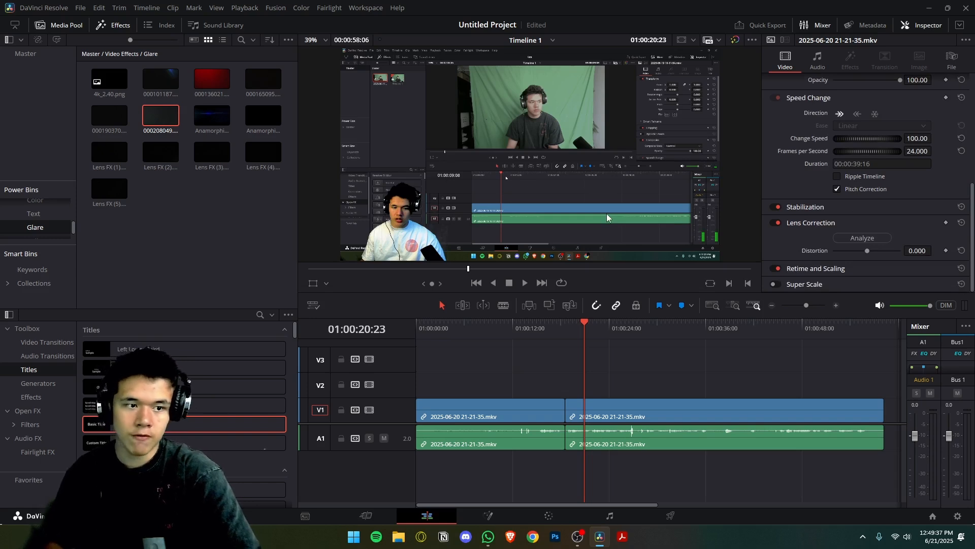
left_click_drag(868, 250, 863, 246)
left_click(918, 254)
double_click(918, 251)
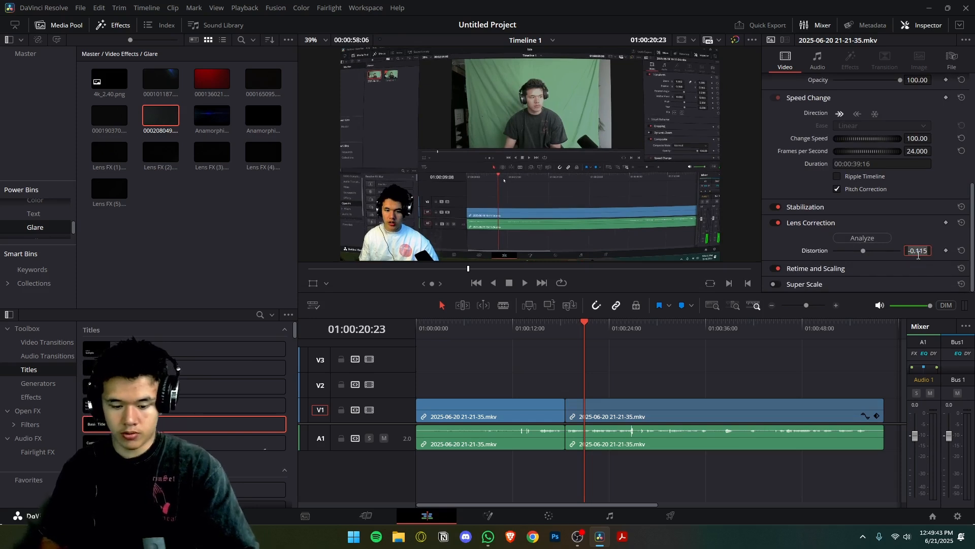
type("0")
key("Return")
left_click(809, 225)
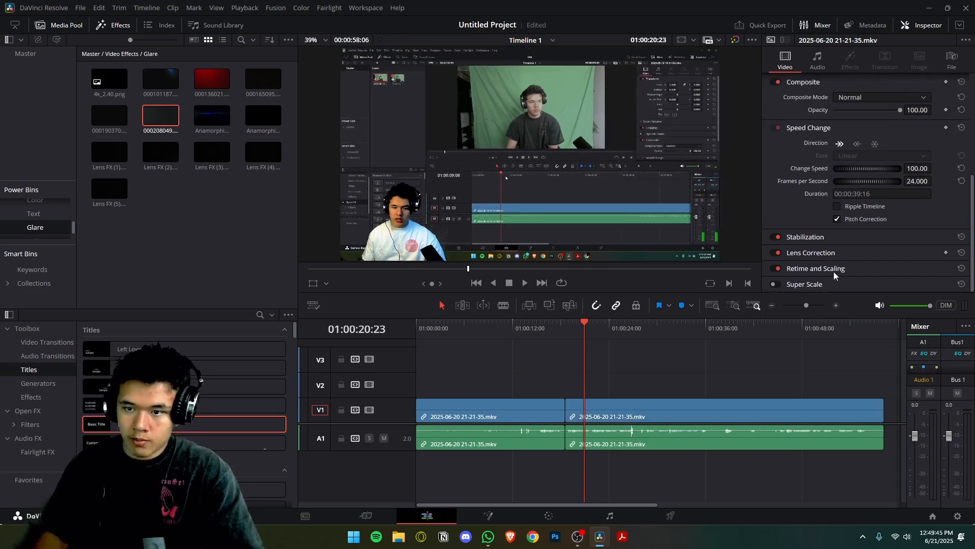
Expand the Retime and Scaling settings, split the second clip at 01:00:20:23, and move the later part about 15 seconds further along the timeline.
left_click(816, 267)
left_click(863, 216)
left_click(775, 255)
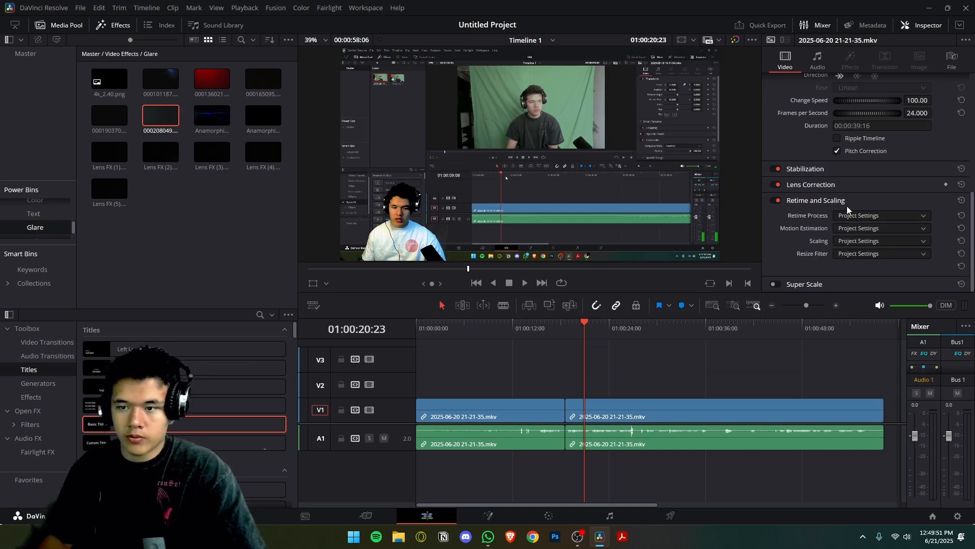
key("ctrl+b")
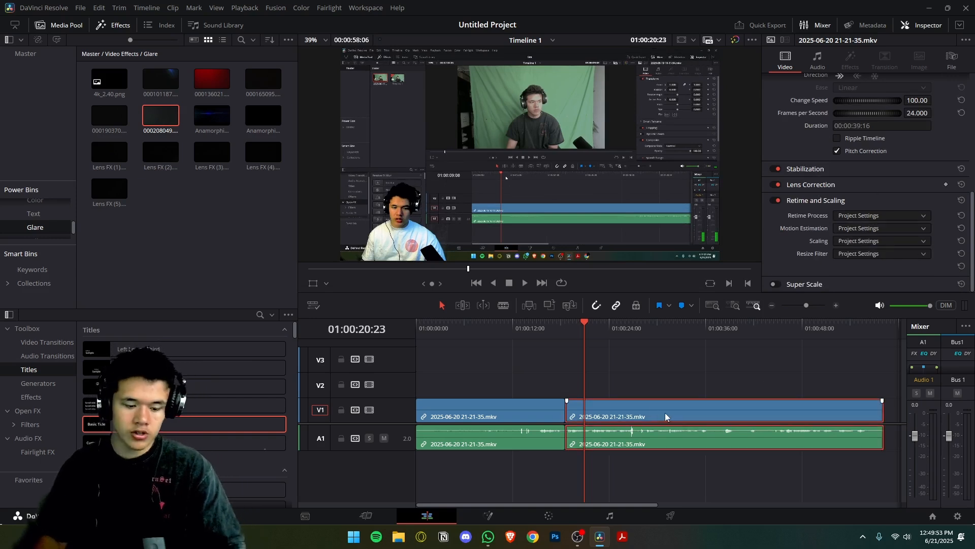
left_click_drag(656, 416, 775, 417)
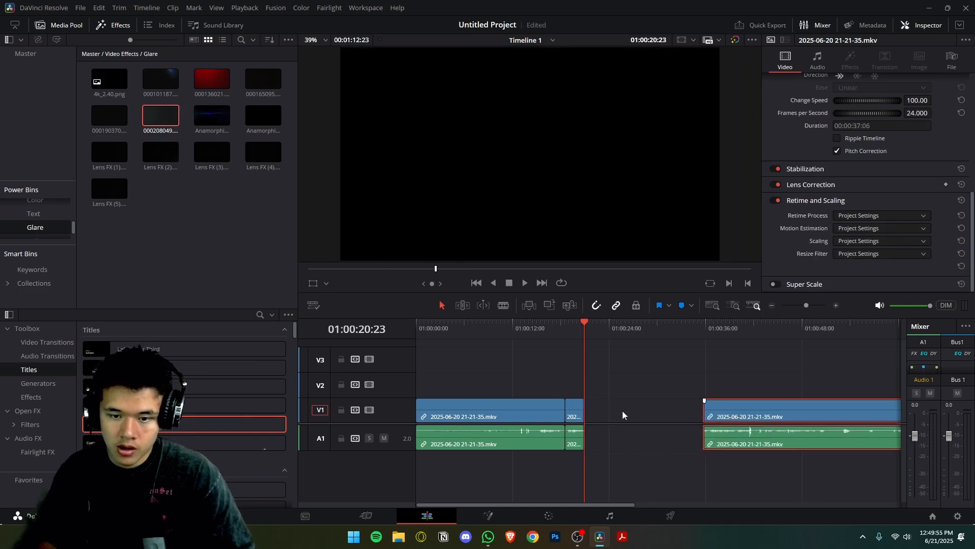
Show the retime controls on the short piece before the gap, try lengthening its end, and undo the attempts.
key("ctrl+r")
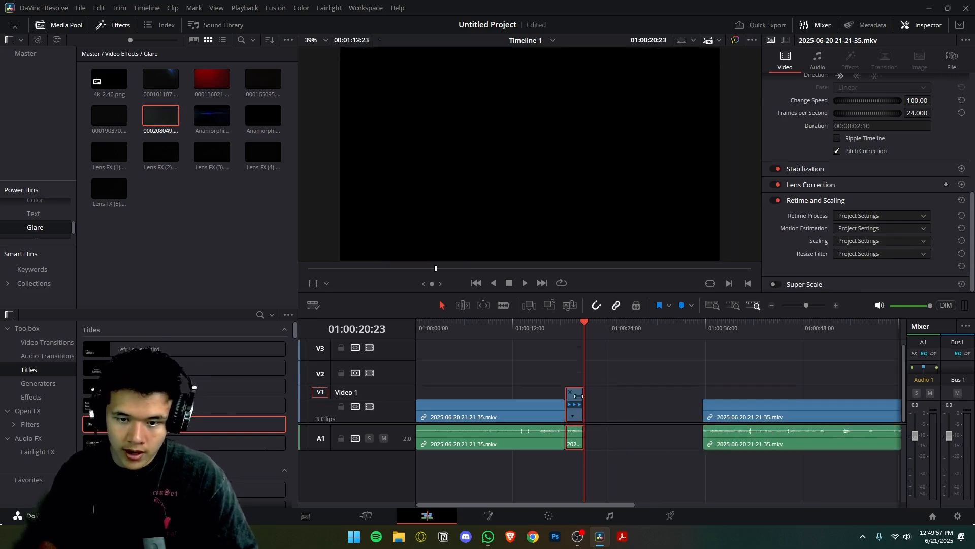
key("ctrl+r")
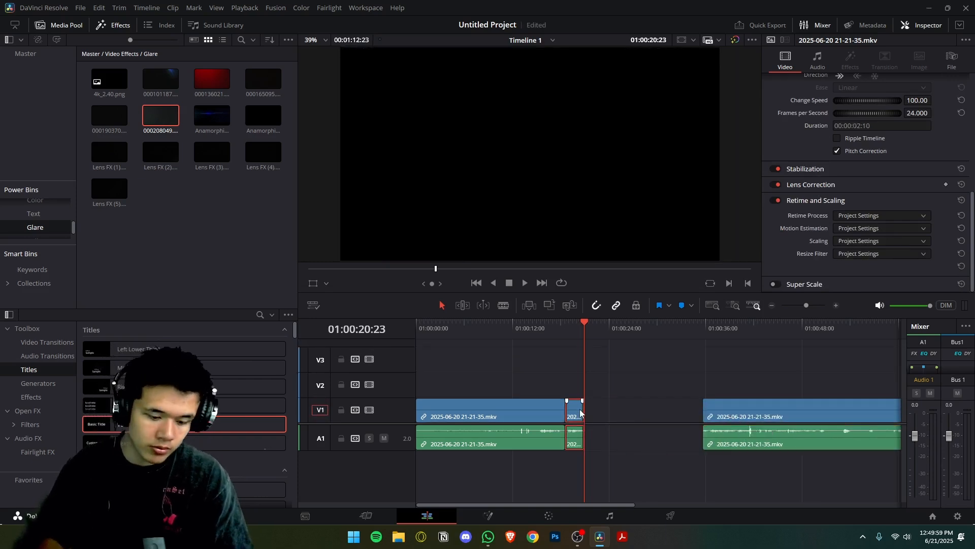
key("ctrl+r")
left_click_drag(583, 394, 670, 394)
key("ctrl+z")
left_click_drag(585, 414, 658, 414)
key("ctrl+z")
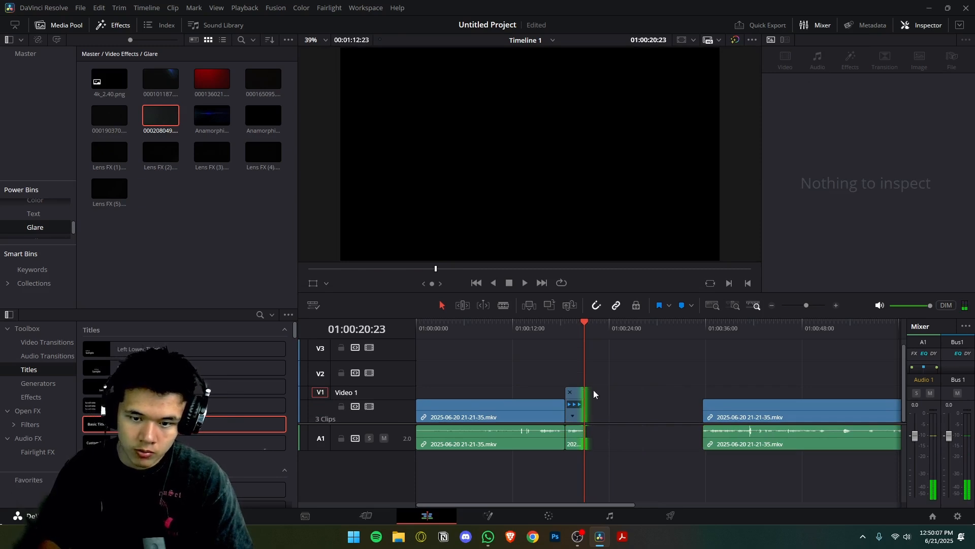
Stretch the short piece with its retime controls to a speed of about 30%, and play it back.
left_click(576, 329)
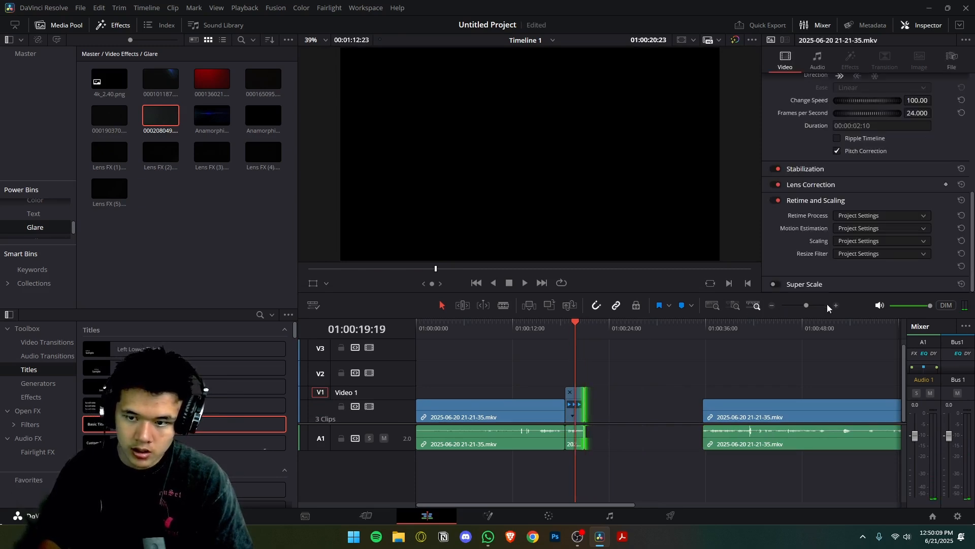
left_click_drag(807, 306, 813, 307)
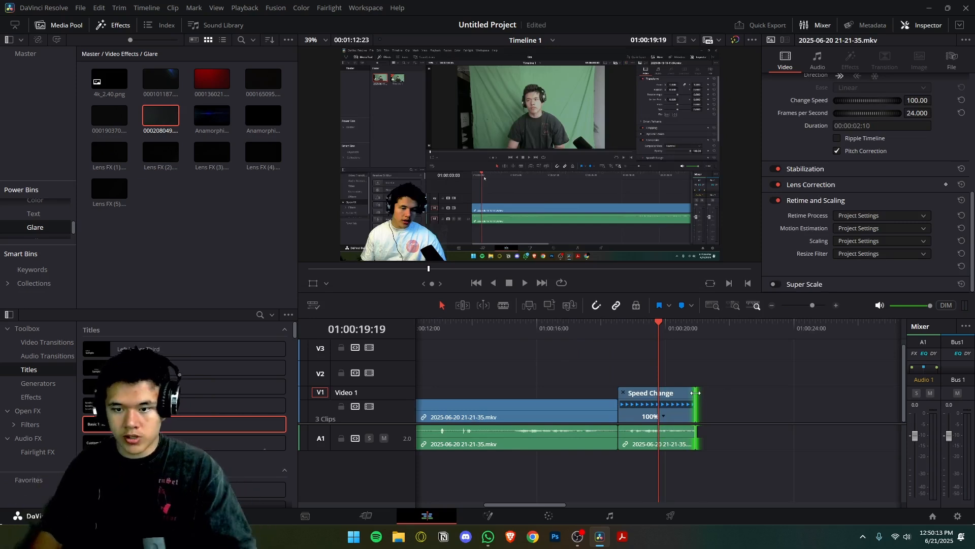
left_click_drag(695, 393, 877, 392)
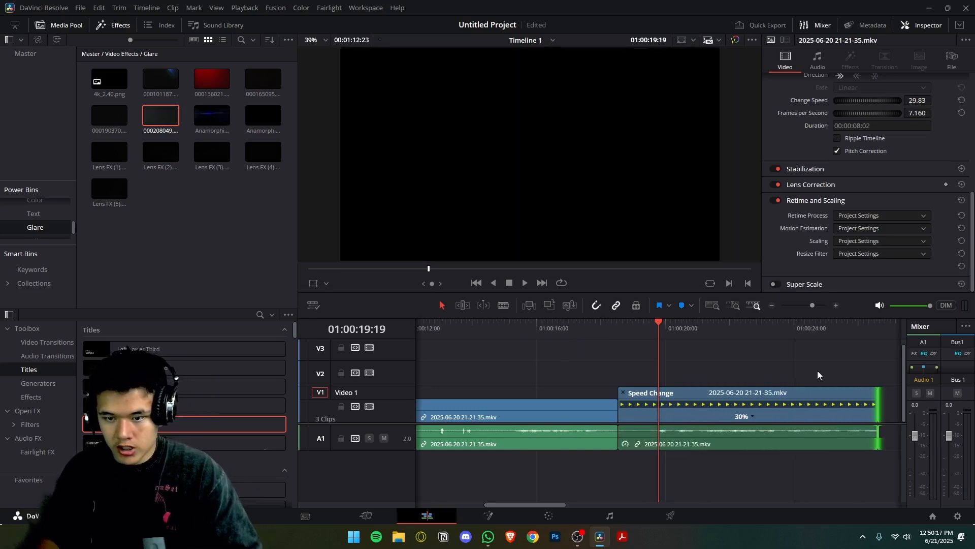
key("space")
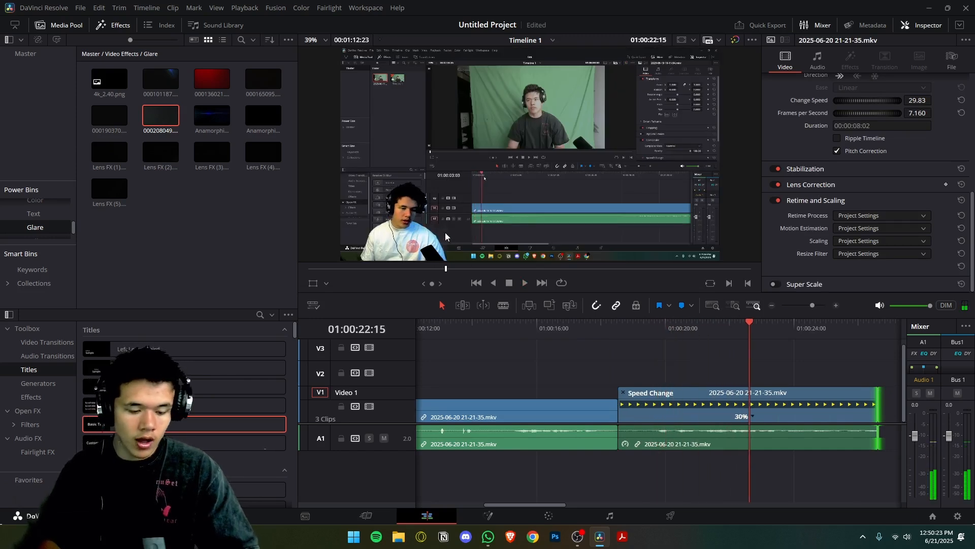
Set the slowed piece's Retime Process to Optical Flow, and play it back from near its middle.
left_click(893, 217)
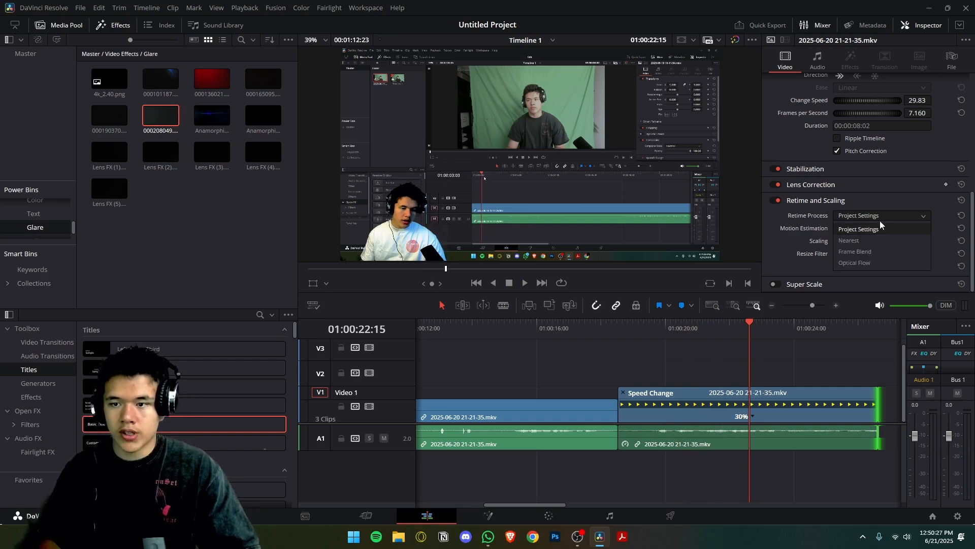
left_click(861, 263)
left_click(704, 328)
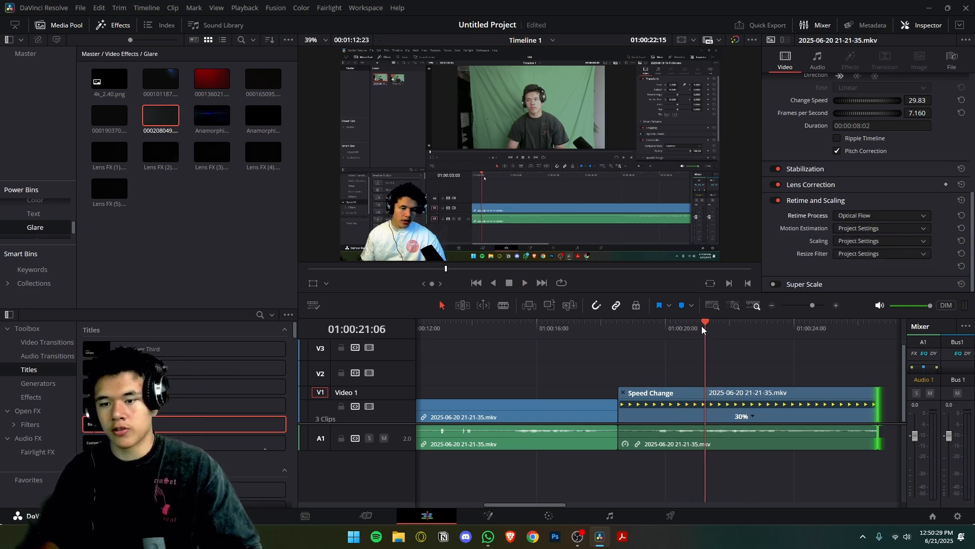
left_click(697, 328)
key("space")
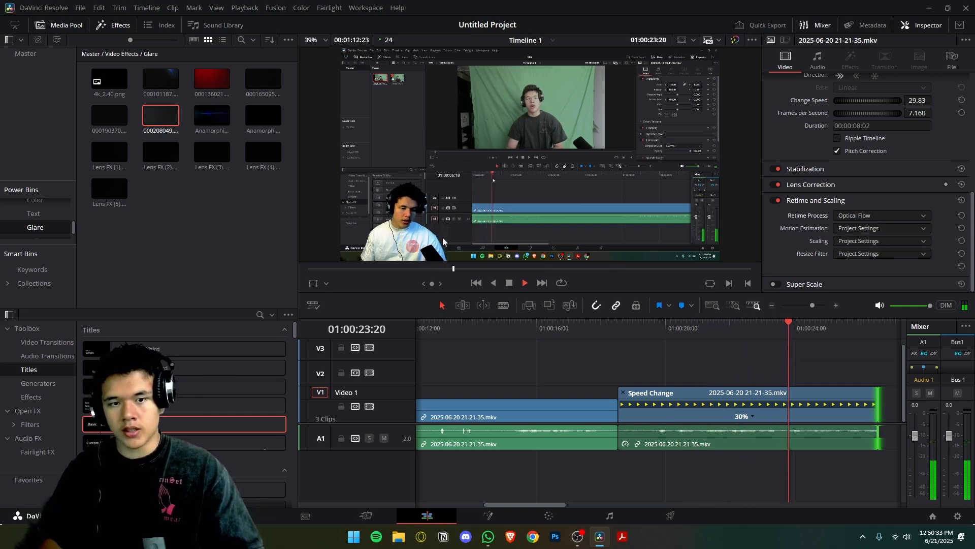
key("space")
Undo the Optical Flow setting, the slowdown, the clip move and the split.
left_click(790, 411)
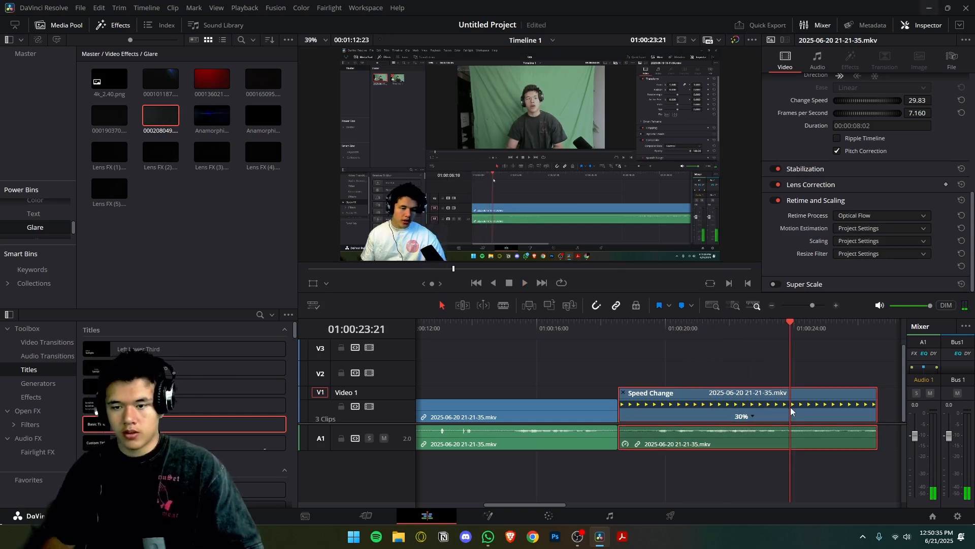
key("ctrl+z")
key("ctrl+z")
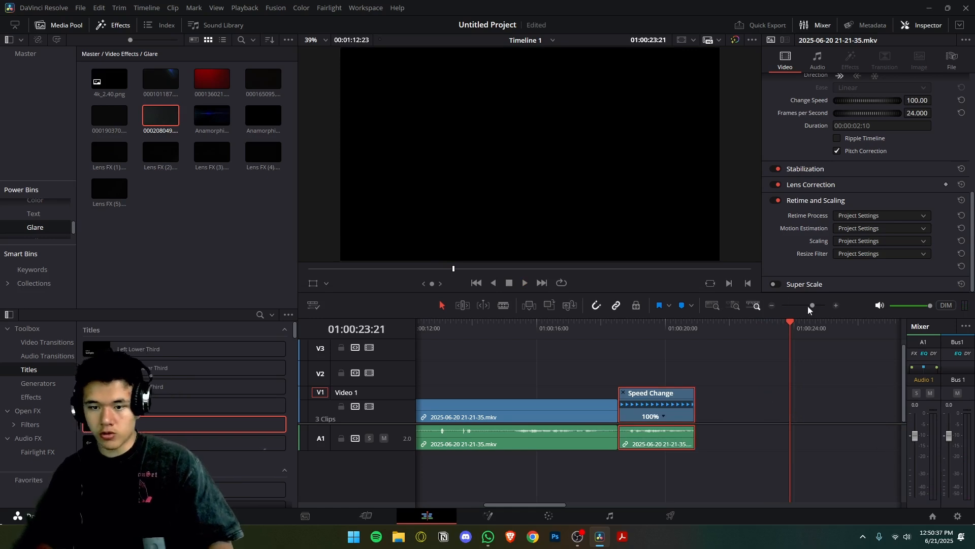
left_click_drag(808, 306, 804, 306)
key("ctrl+z")
key("ctrl+z")
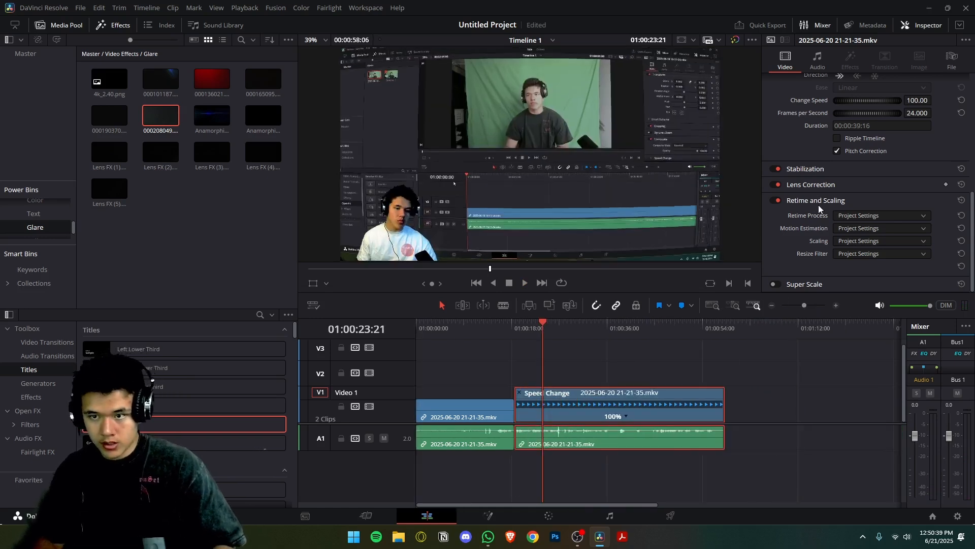
Hide the retime controls on the second clip and save the project.
scroll(819, 209, "up", 3)
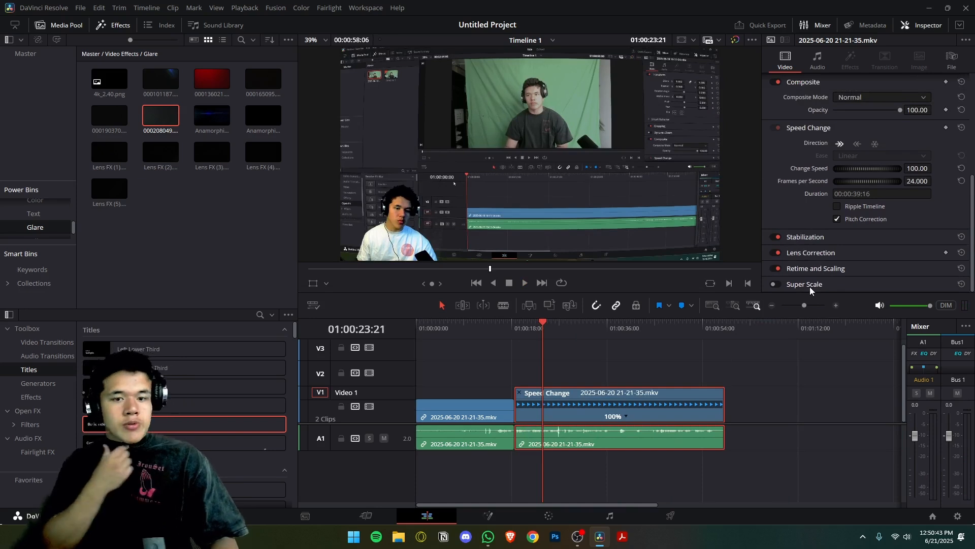
key("ctrl+r")
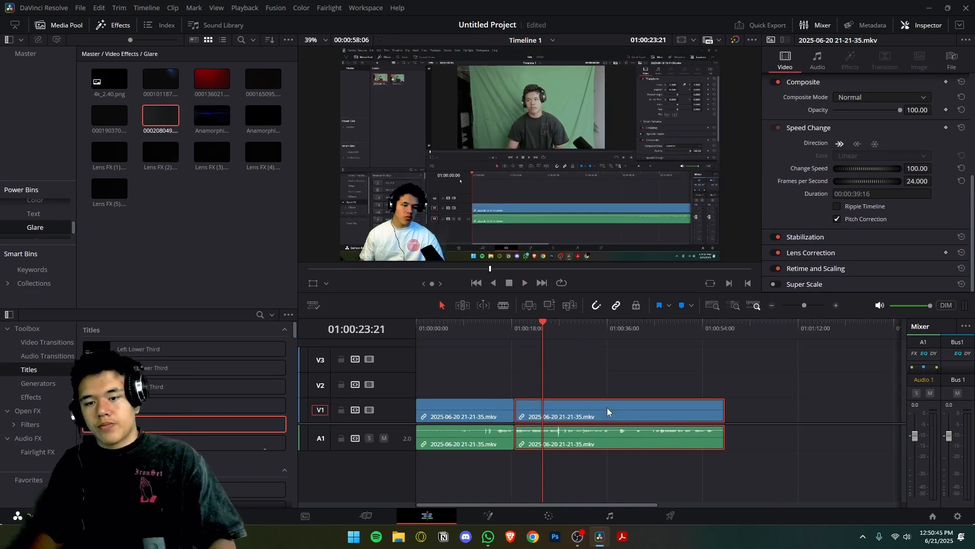
key("ctrl+s")
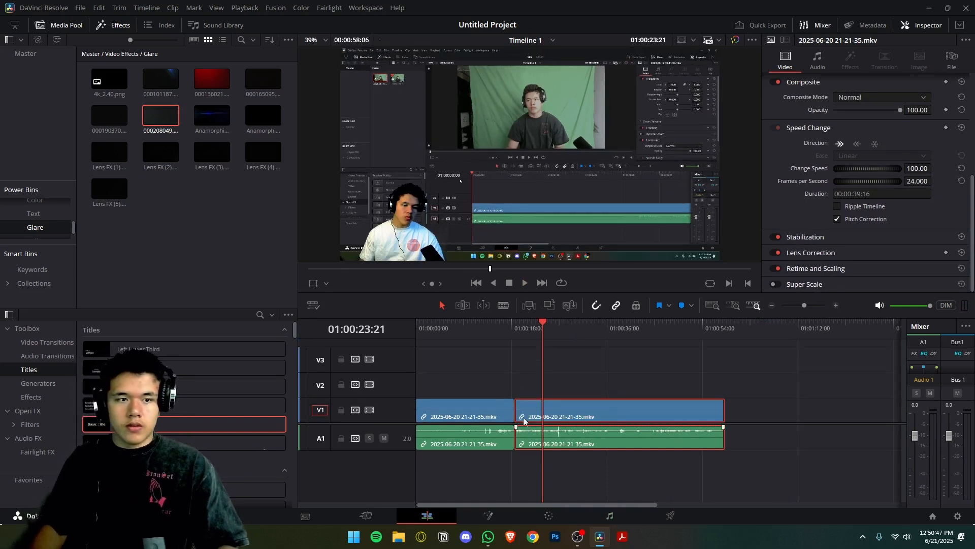
Lower the second clip's audio volume to about -20.6, set its pan to about 90.8, and collapse the Pan settings.
left_click(822, 57)
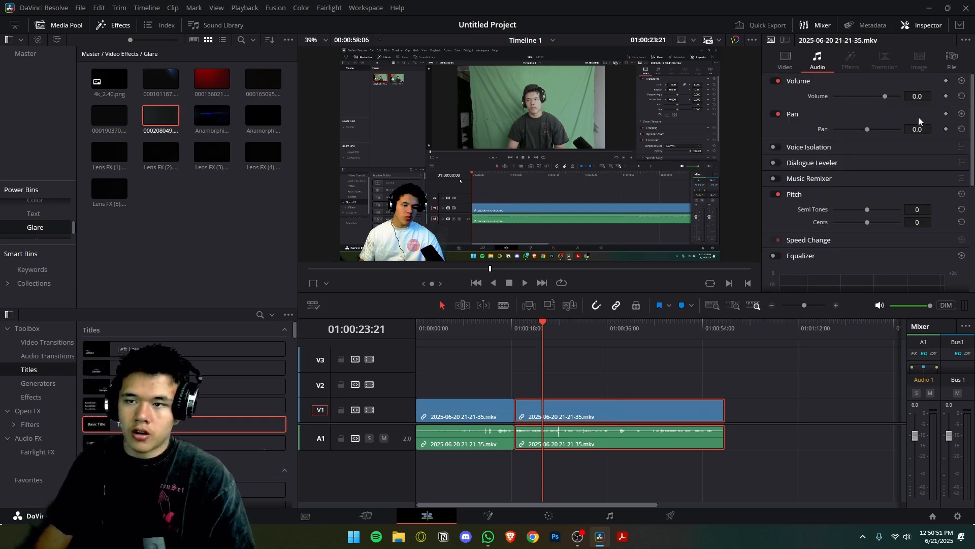
mouse_move(885, 98)
left_mouse_down()
mouse_move(892, 100)
mouse_move(876, 96)
left_mouse_up()
key("ctrl+z")
left_click_drag(867, 131, 894, 139)
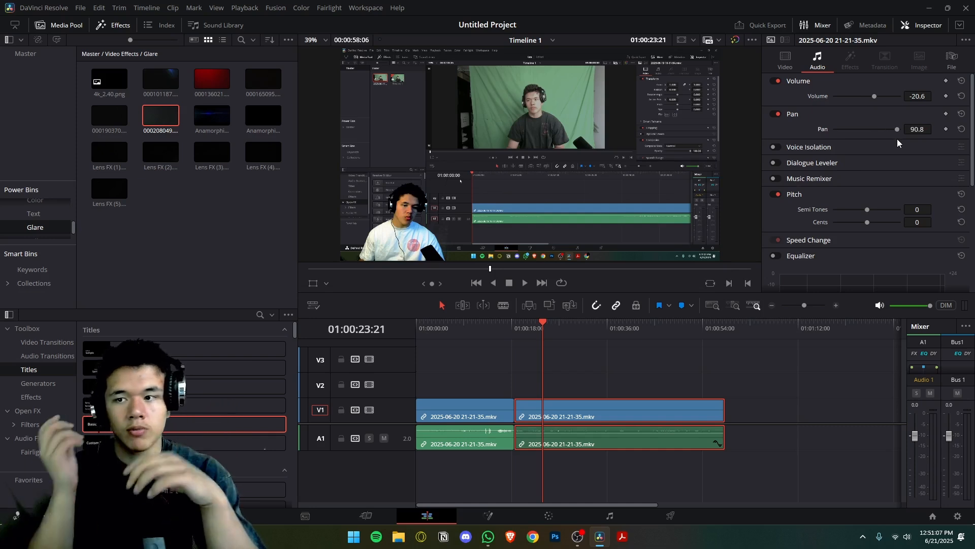
left_click(823, 112)
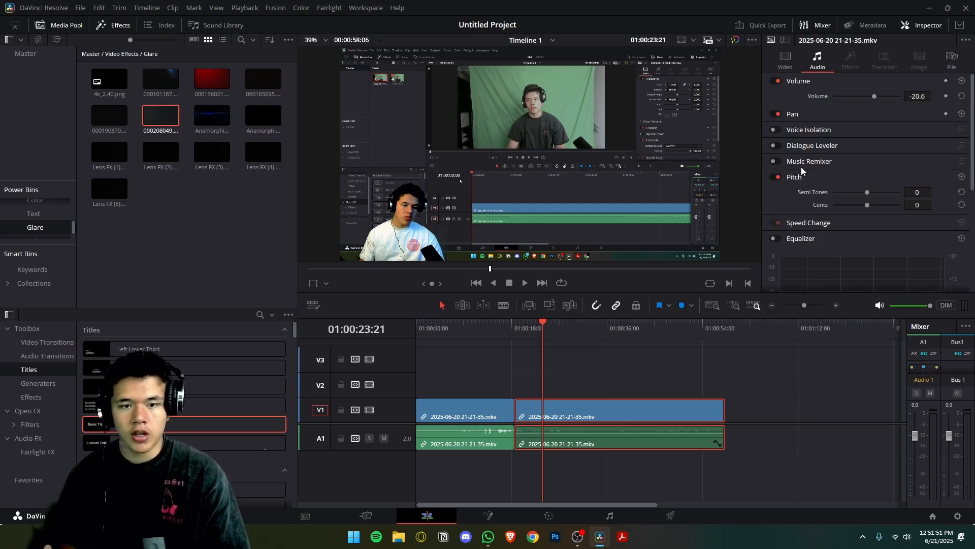
Turn on the Music Remixer for the second clip with voice muted, turn it off again, and look over the Pitch and Equalizer settings.
left_click(774, 162)
scroll(874, 203, "down", 3)
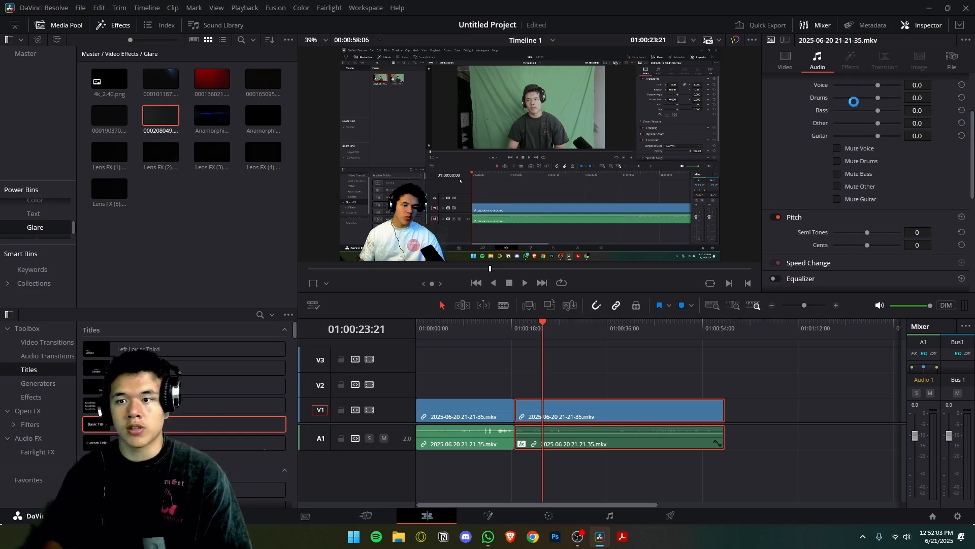
scroll(854, 118, "up", 3)
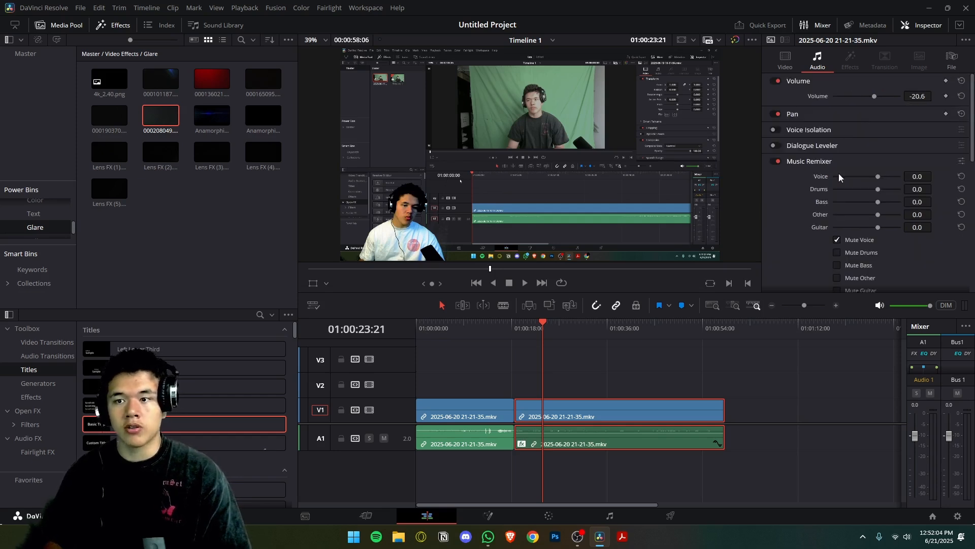
left_click(775, 161)
scroll(824, 216, "down", 2)
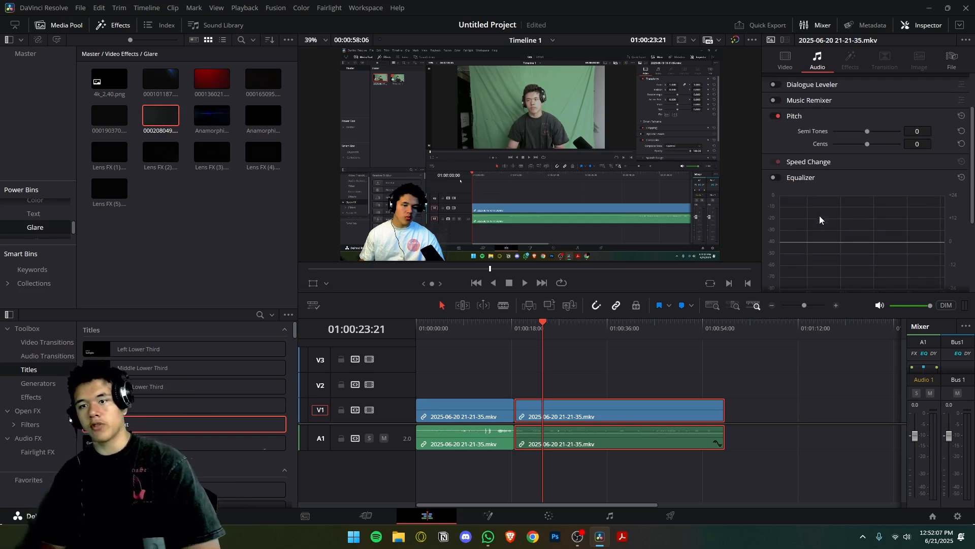
scroll(812, 163, "down", 3)
scroll(813, 163, "up", 3)
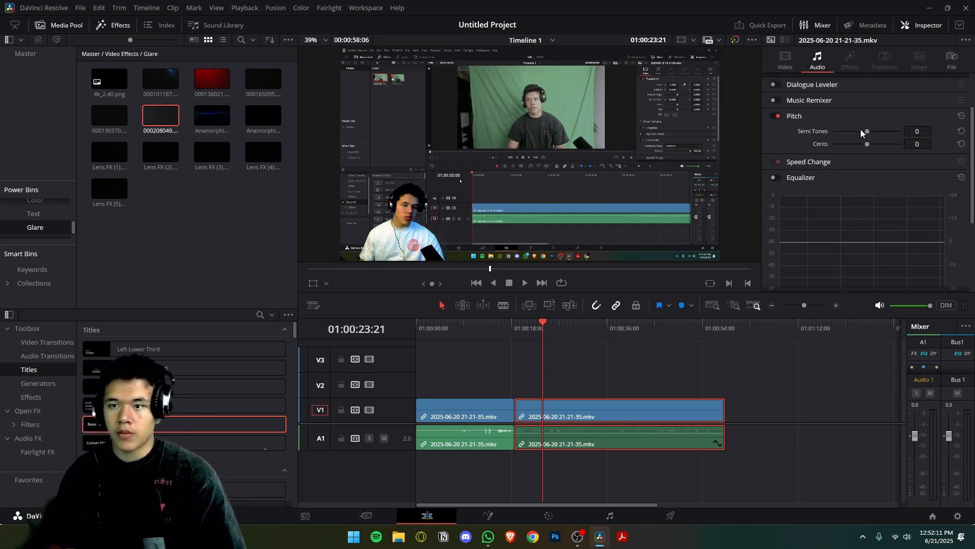
Raise the second clip's pitch to 12 semitones, set its volume to 0.0, and play back the result.
left_click_drag(867, 131, 884, 131)
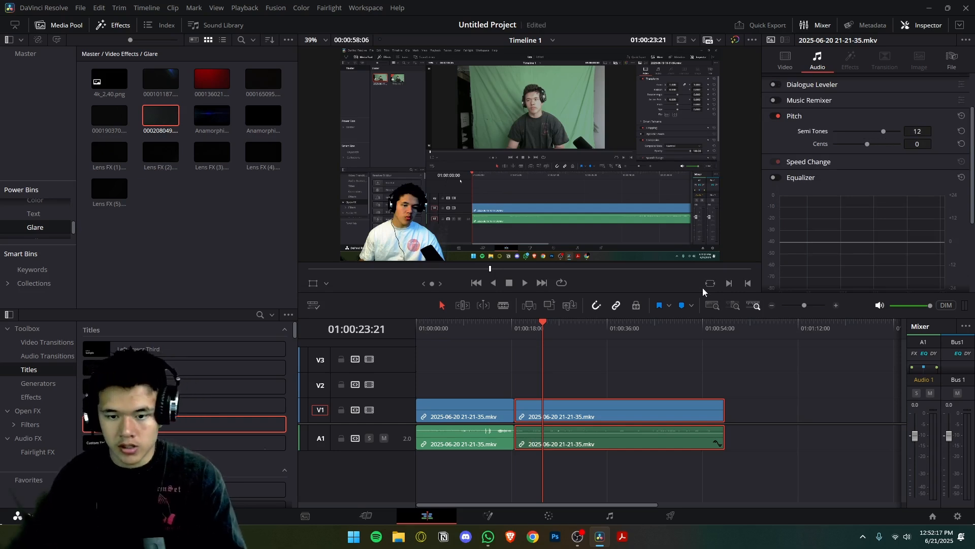
key("space")
scroll(863, 112, "up", 2)
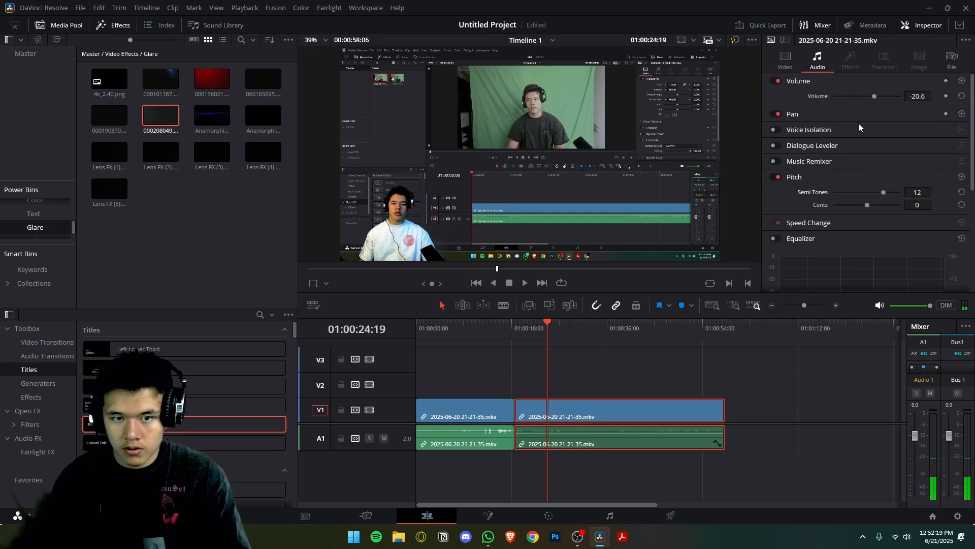
double_click(918, 94)
type("0")
key("Return")
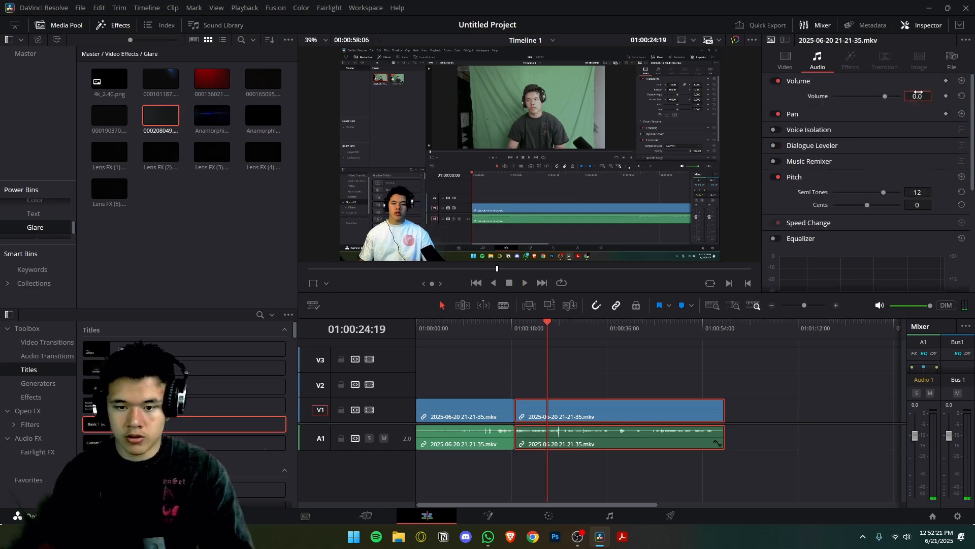
key("space")
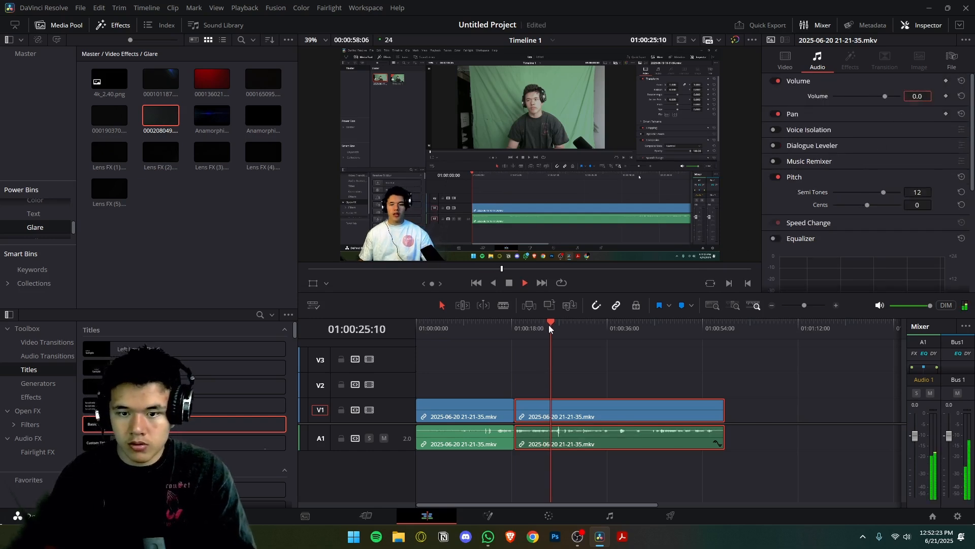
key("space")
Try lower Semi Tones values of -8 and -1 during playback, and reset the second clip's semitones to 0.
left_click_drag(881, 191, 881, 194)
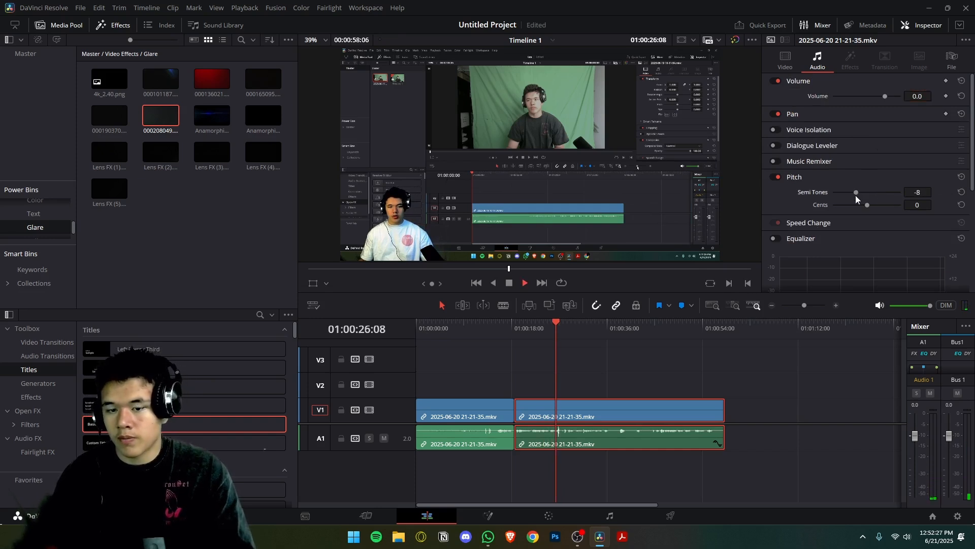
key("space")
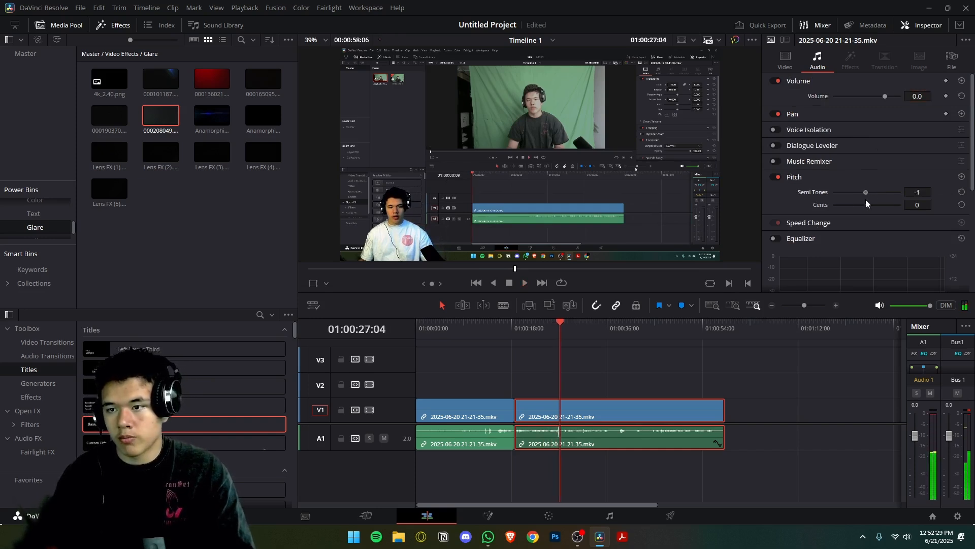
key("space")
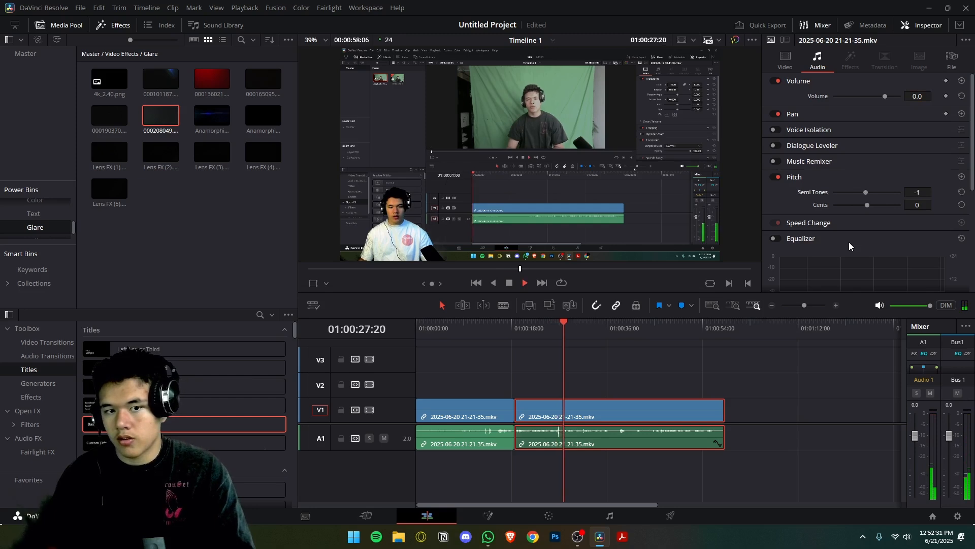
key("space")
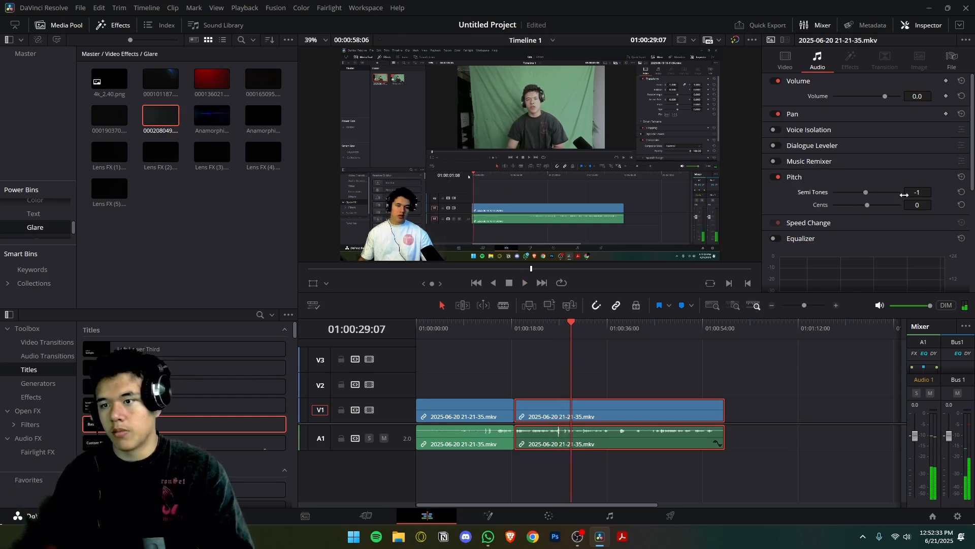
left_click(934, 191)
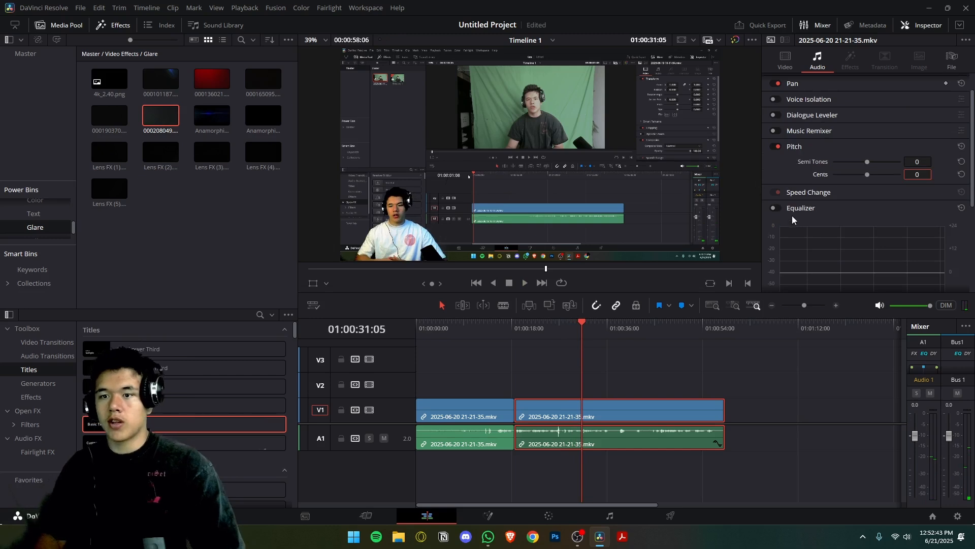
Turn on the second clip's Equalizer, boost Band 2 to the maximum, and play back the result.
scroll(791, 212, "down", 2)
left_click(776, 148)
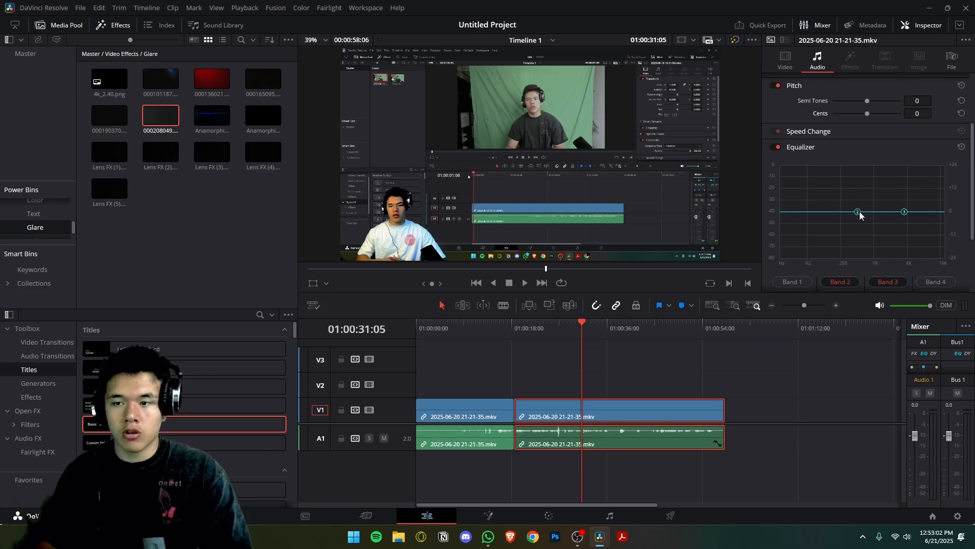
left_click_drag(860, 215, 863, 158)
left_click(577, 330)
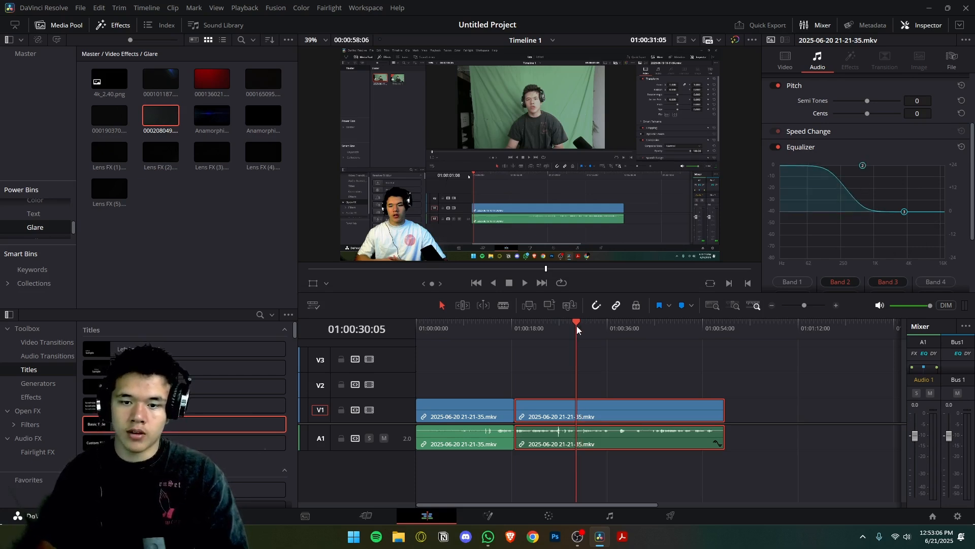
key("space")
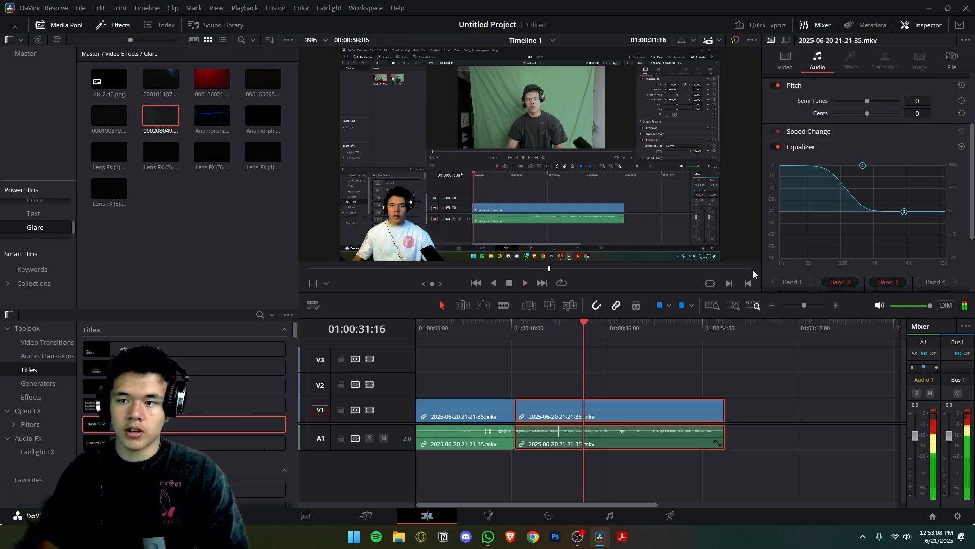
Cut Equalizer Band 2 to the minimum, listen to the second clip, and bring the curve back to nearly flat.
left_click_drag(864, 166, 874, 258)
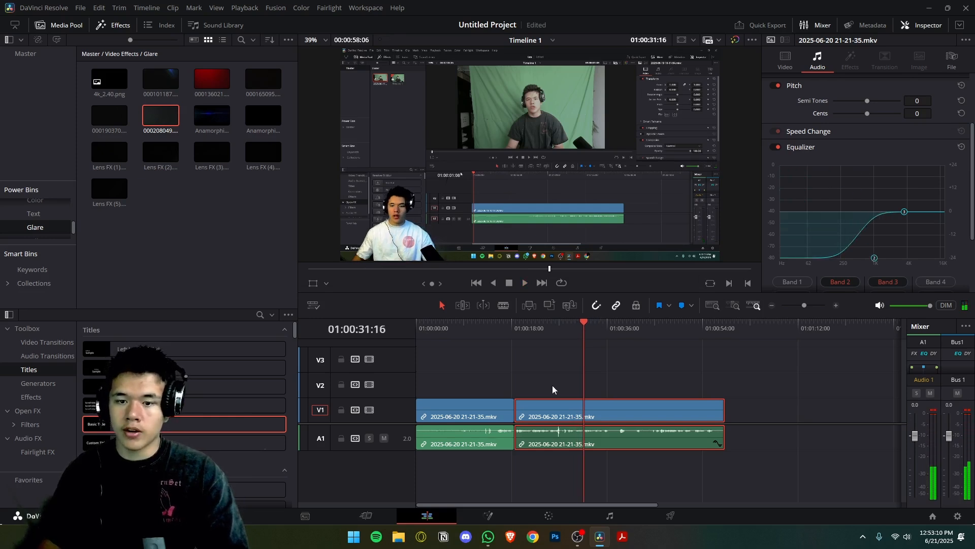
left_click(580, 330)
key("space")
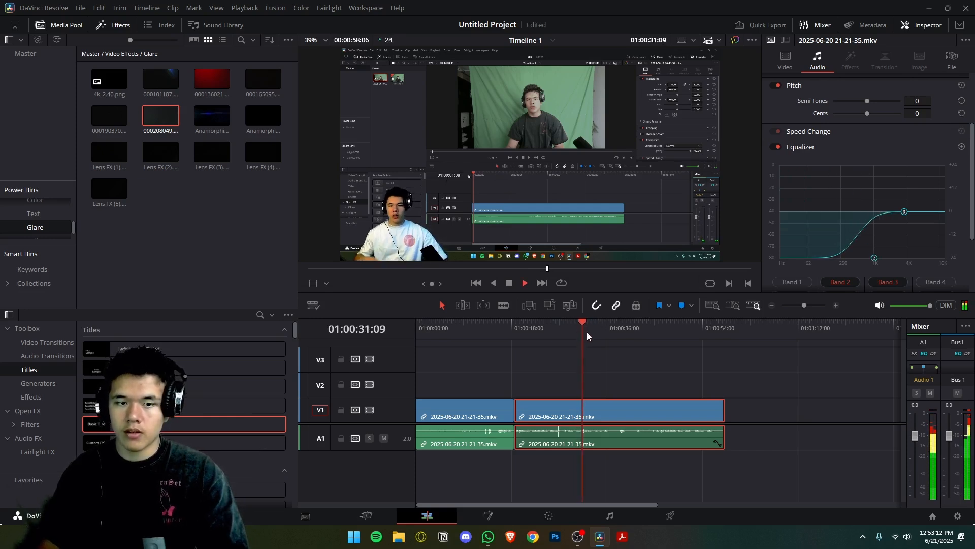
key("space")
left_click_drag(875, 258, 912, 210)
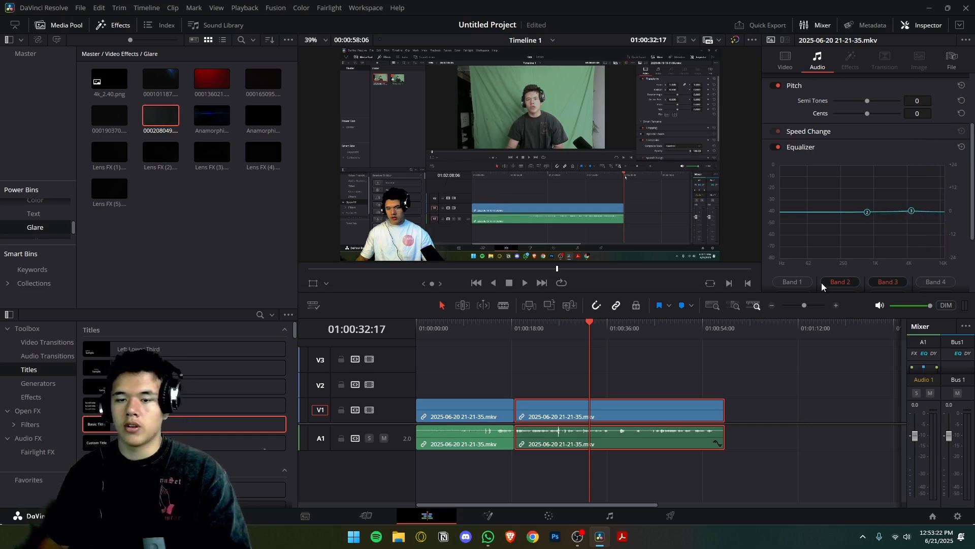
scroll(846, 239, "up", 3)
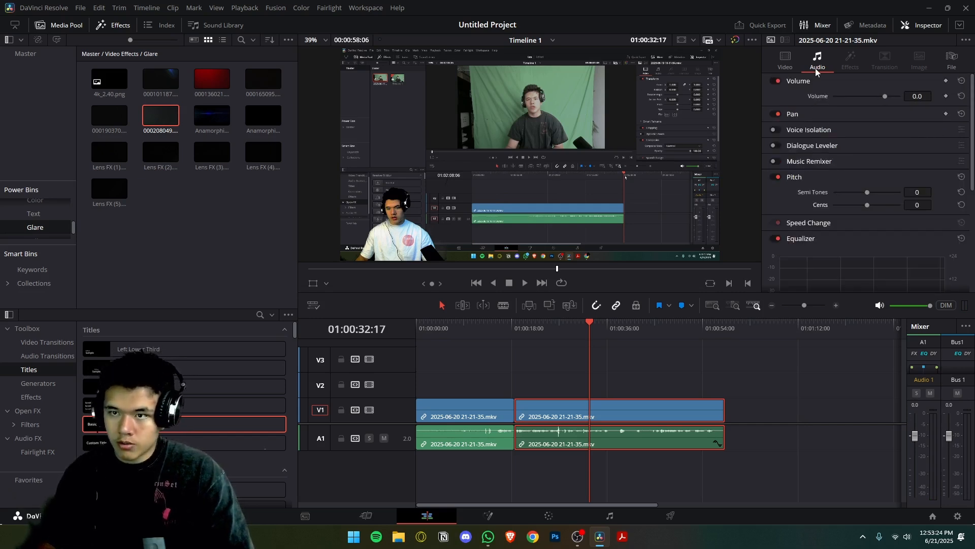
Place a BT.2111 Color Bar PQ Full generator on V2 above the second clip, and undo it.
left_click(65, 389)
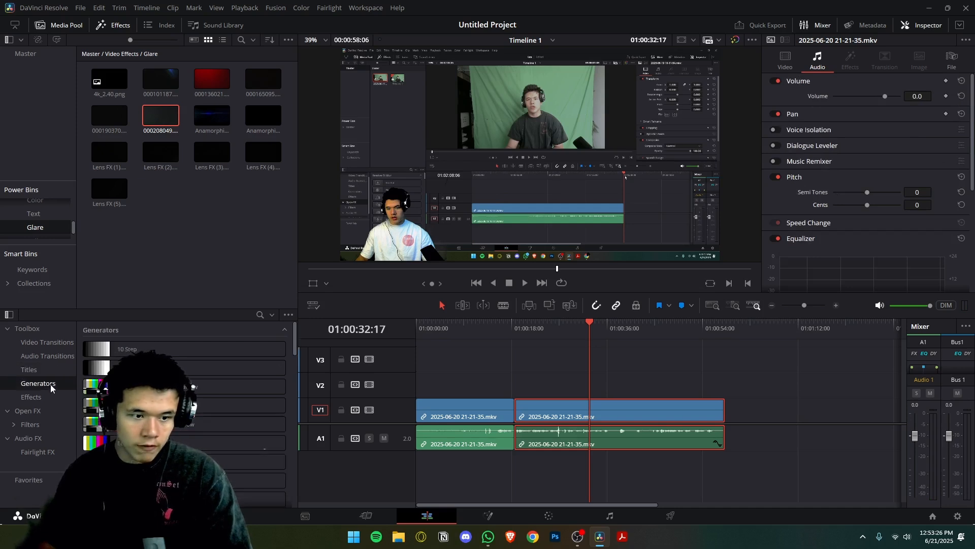
scroll(177, 387, "down", 1)
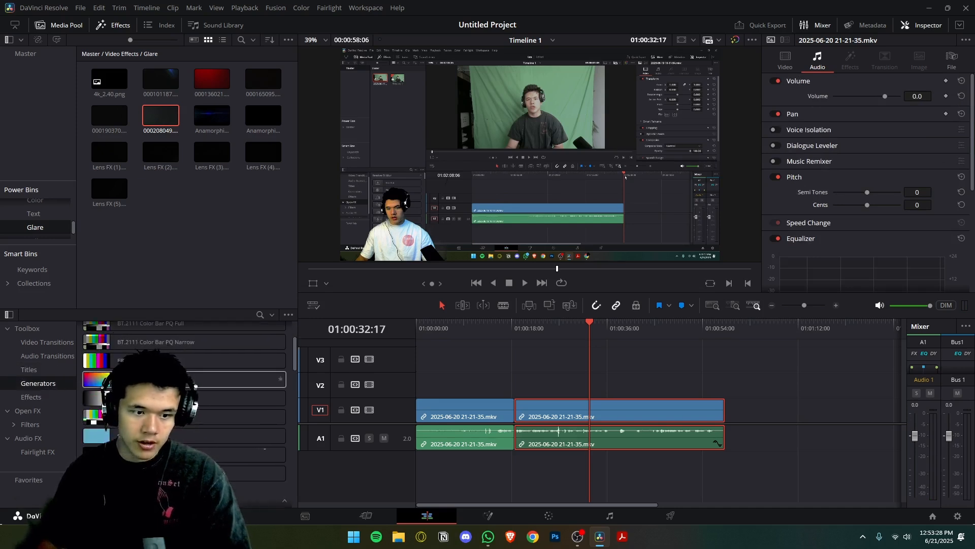
left_click_drag(153, 351, 592, 388)
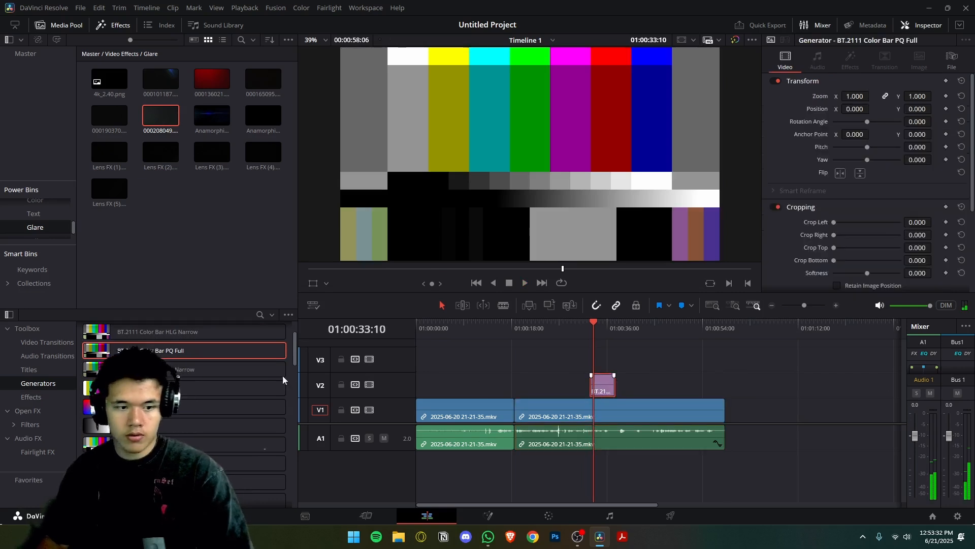
key("ctrl+z")
Place a Solid Color generator on V2 above the second clip, play over it, and undo it.
left_click_drag(184, 427, 586, 383)
left_click_drag(183, 463, 585, 385)
key("space")
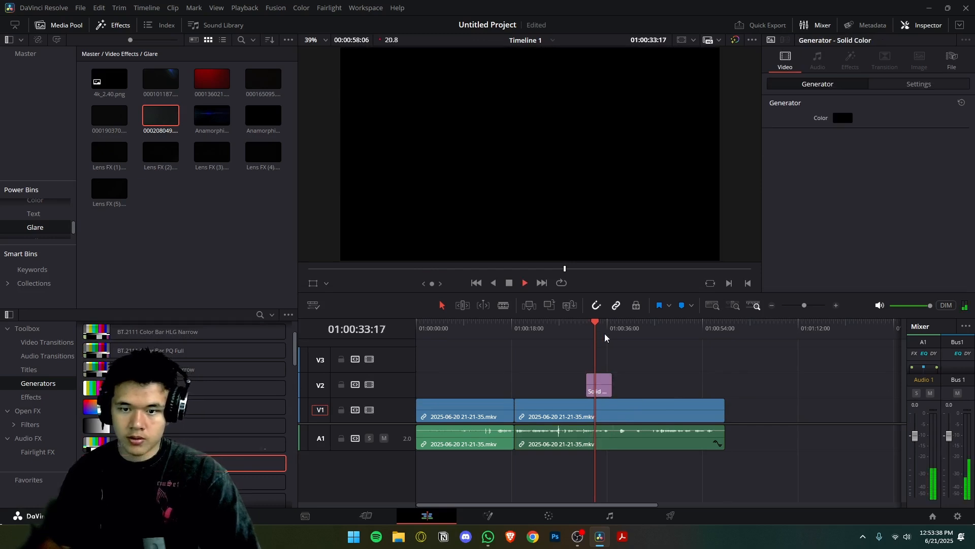
key("space")
key("ctrl+z")
scroll(183, 453, "down", 1)
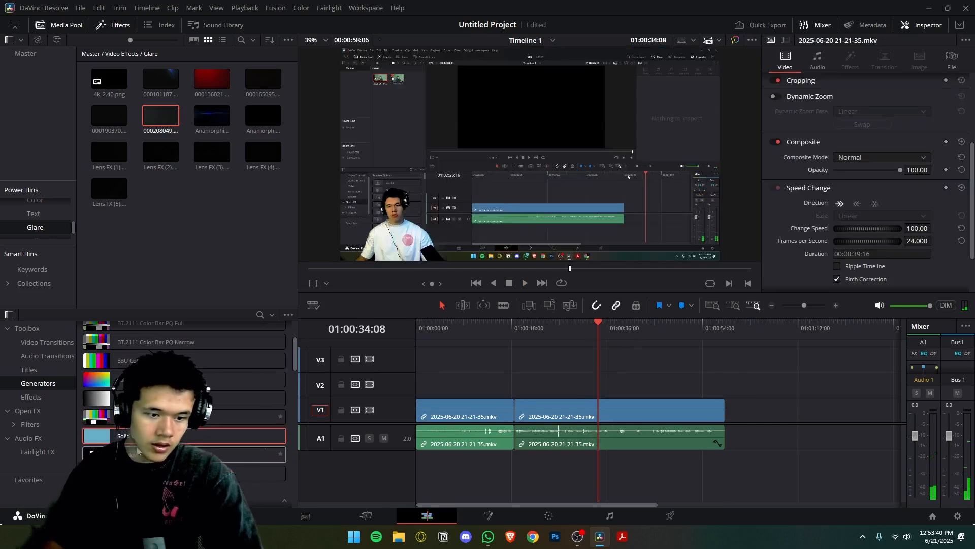
Add an Adjustment Clip on V2 and extend it to span both clips below.
left_click(38, 398)
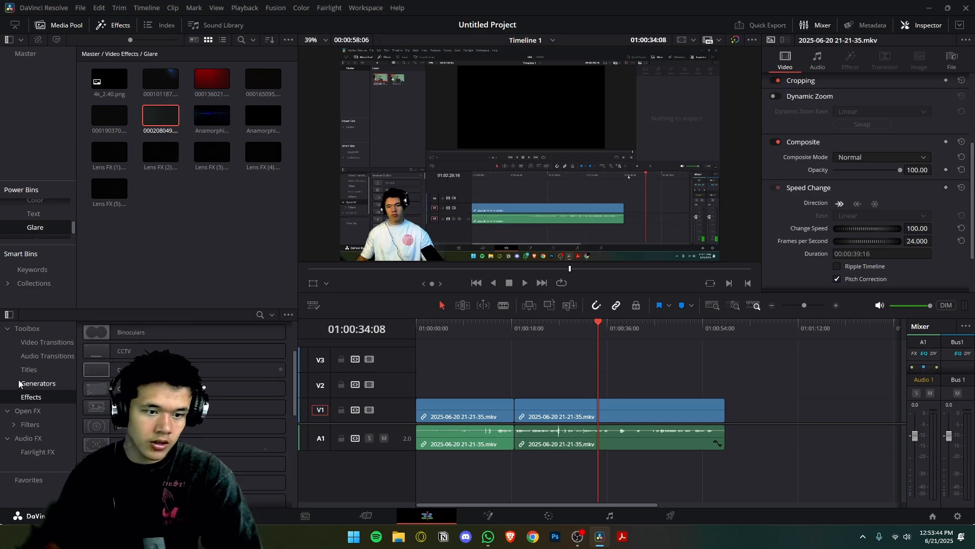
scroll(183, 364, "up", 2)
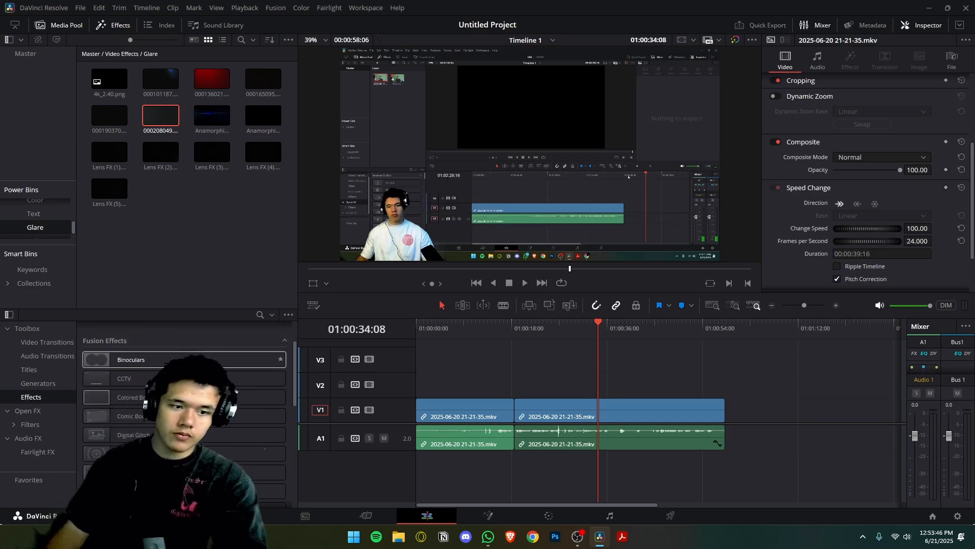
scroll(254, 367, "up", 1)
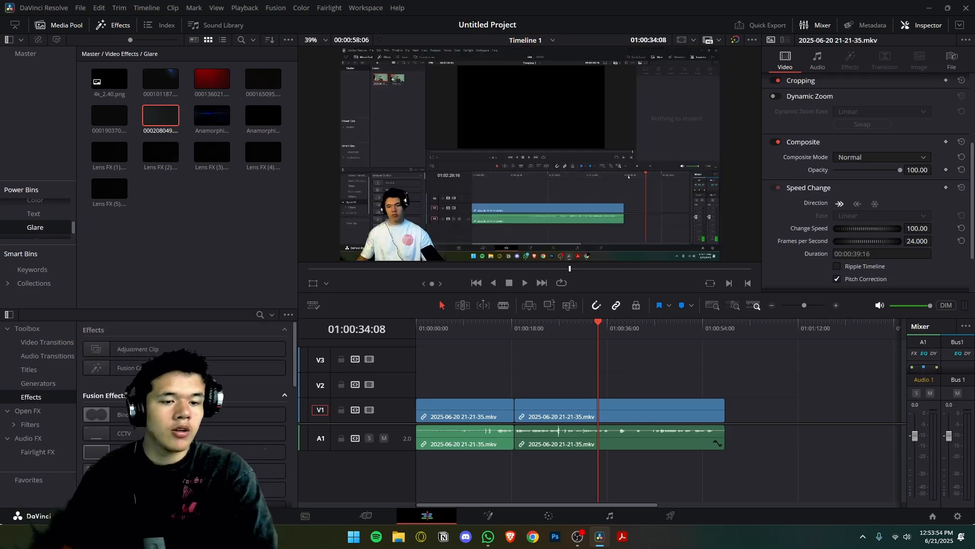
left_click_drag(264, 349, 716, 386)
left_click_drag(603, 389, 418, 406)
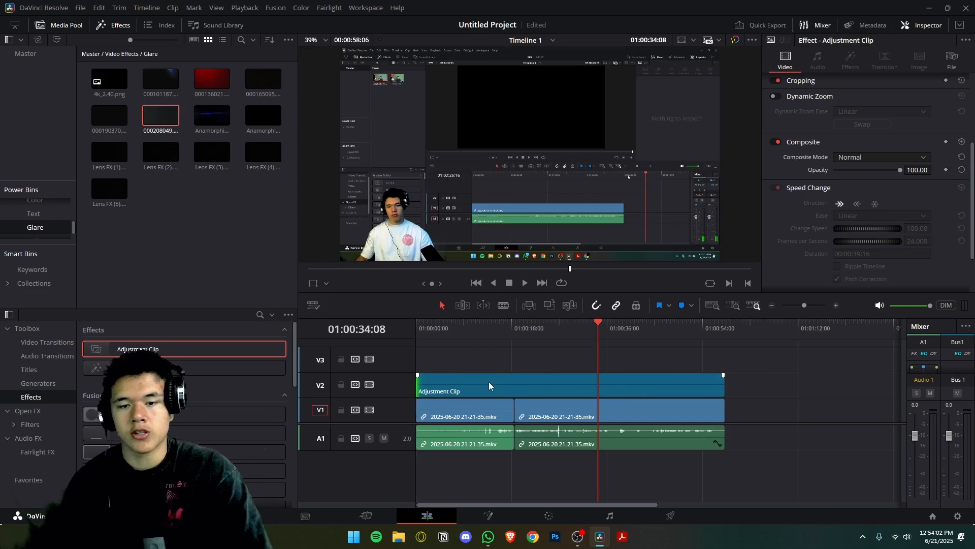
Set the adjustment clip's zoom to 1.200 and scrub the timeline to preview it over both clips.
left_click_drag(468, 408, 481, 424)
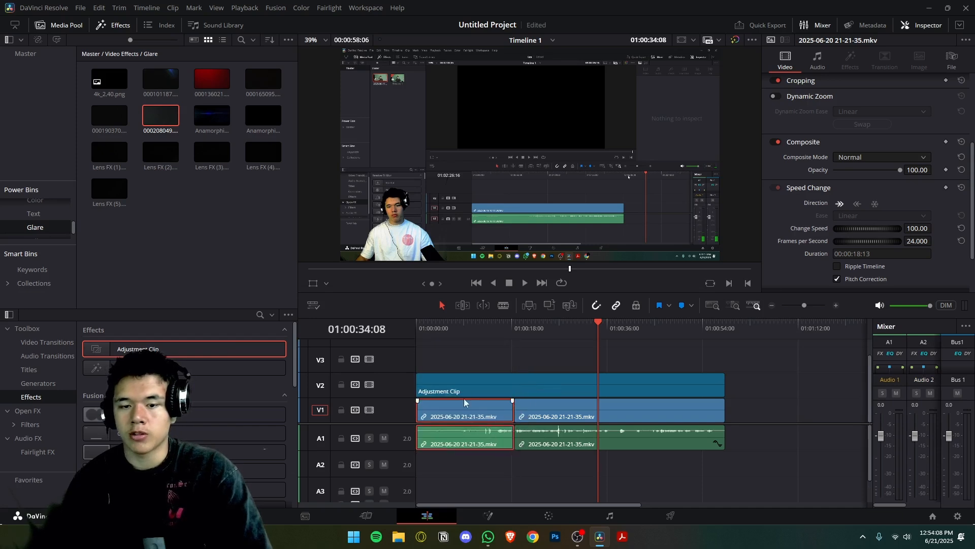
left_click(520, 388)
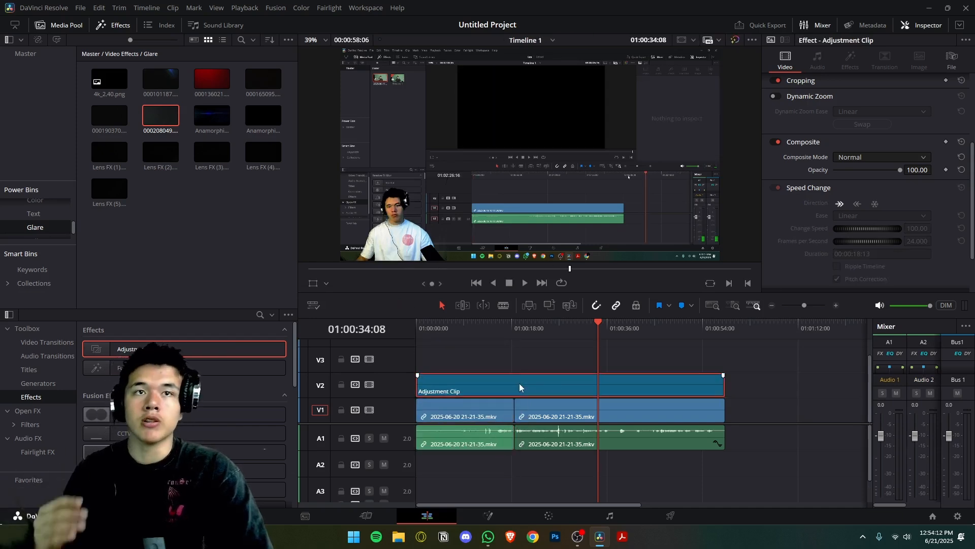
scroll(862, 137, "up", 5)
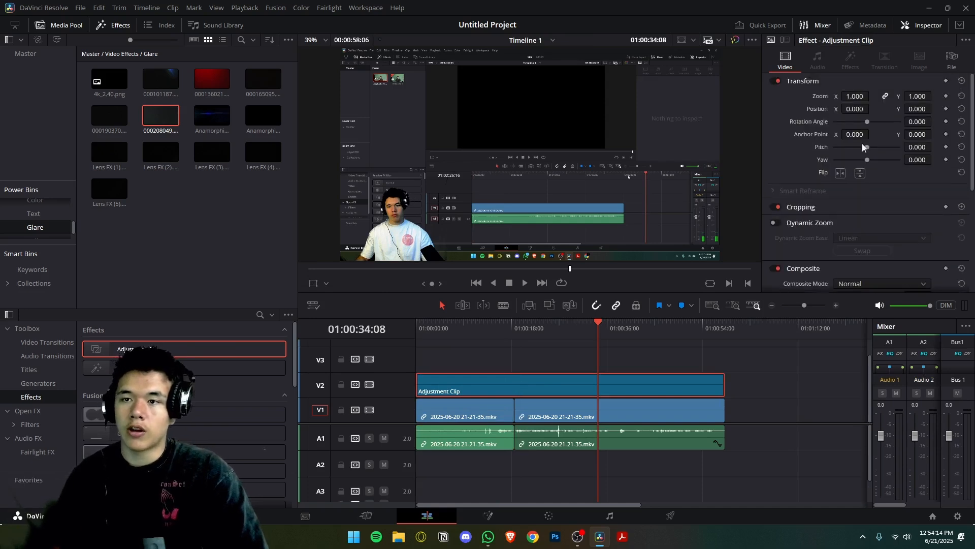
left_click_drag(866, 100, 877, 100)
left_click_drag(593, 332, 467, 332)
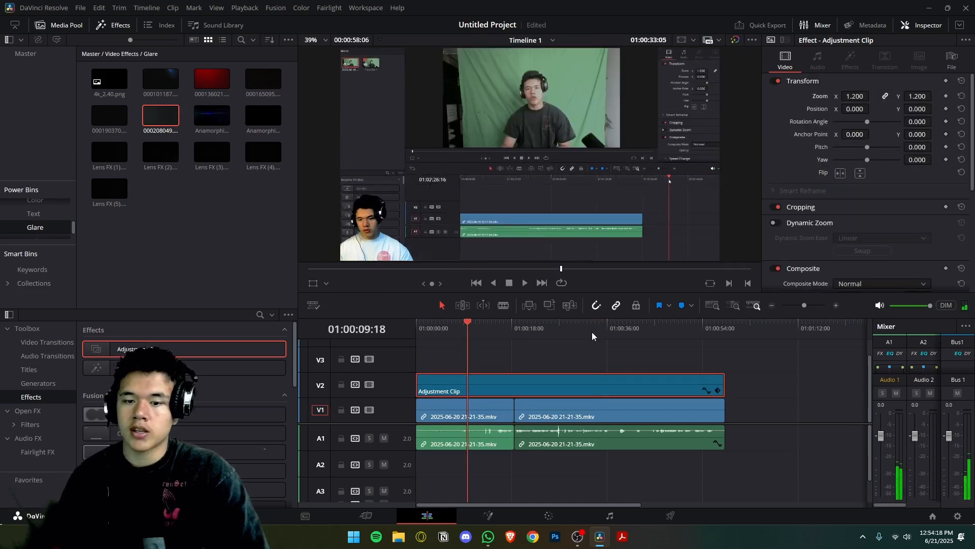
left_click(458, 335)
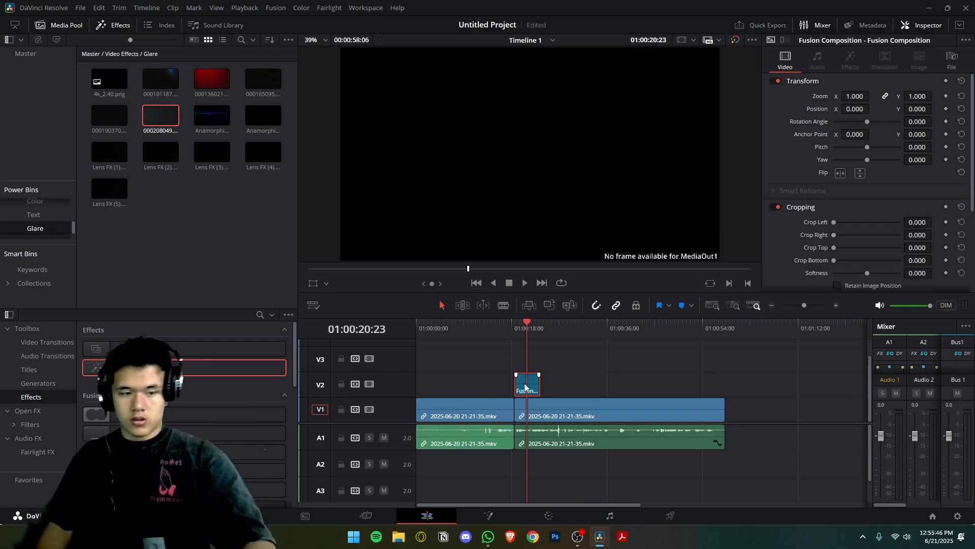
Delete the Fusion Composition from V2 and browse the Fusion effects, previewing them on the second clip.
key("Delete")
scroll(130, 415, "down", 2)
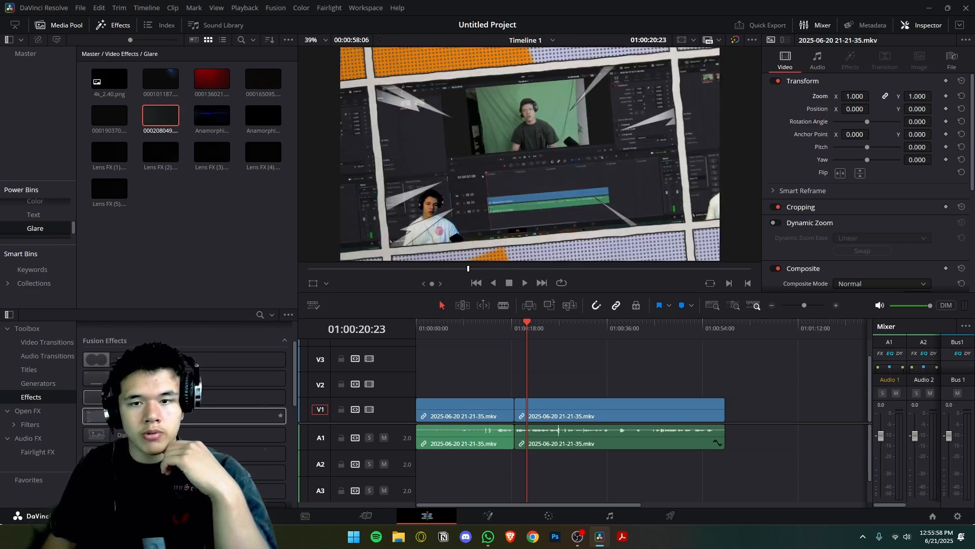
scroll(183, 407, "down", 2)
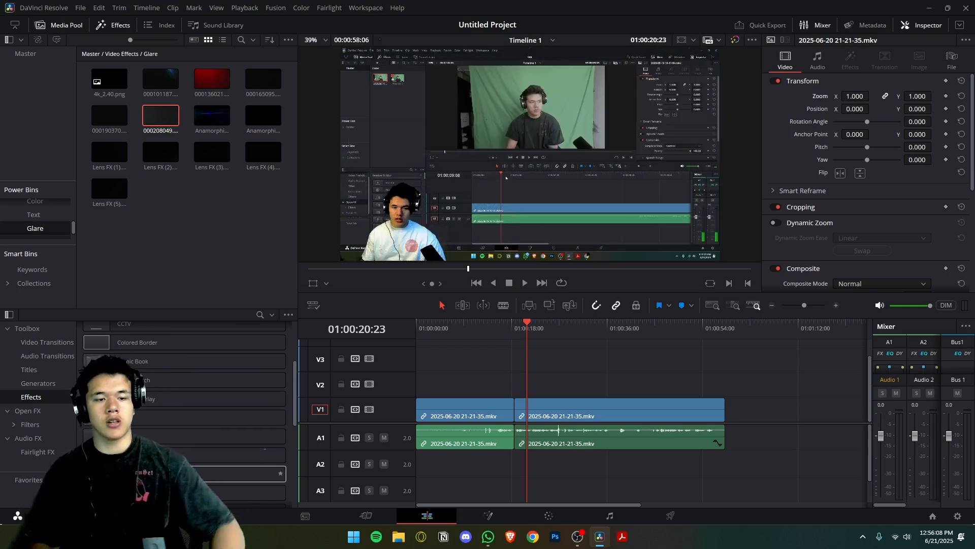
scroll(180, 427, "down", 5)
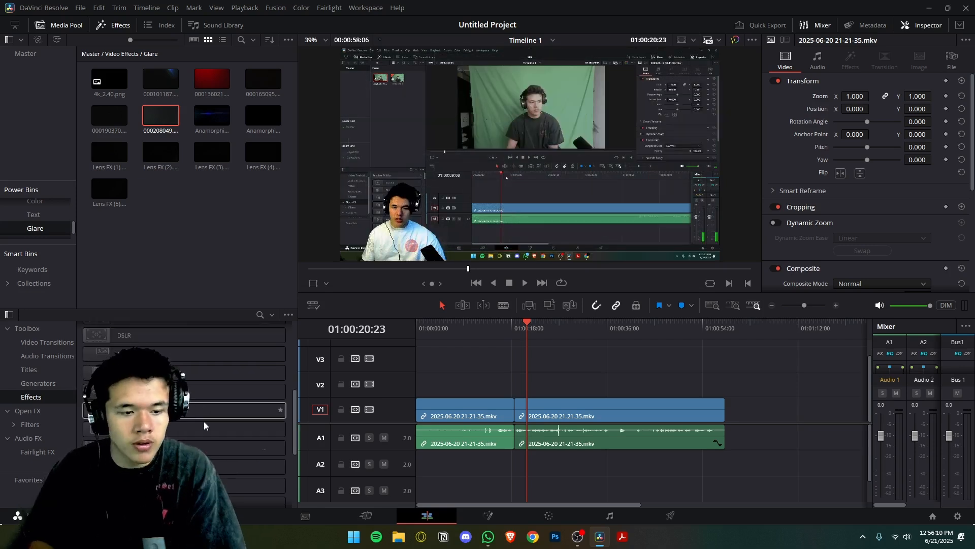
Apply the Open FX Zoom Blur effect to the second clip and browse the other Resolve FX filters.
left_click(27, 415)
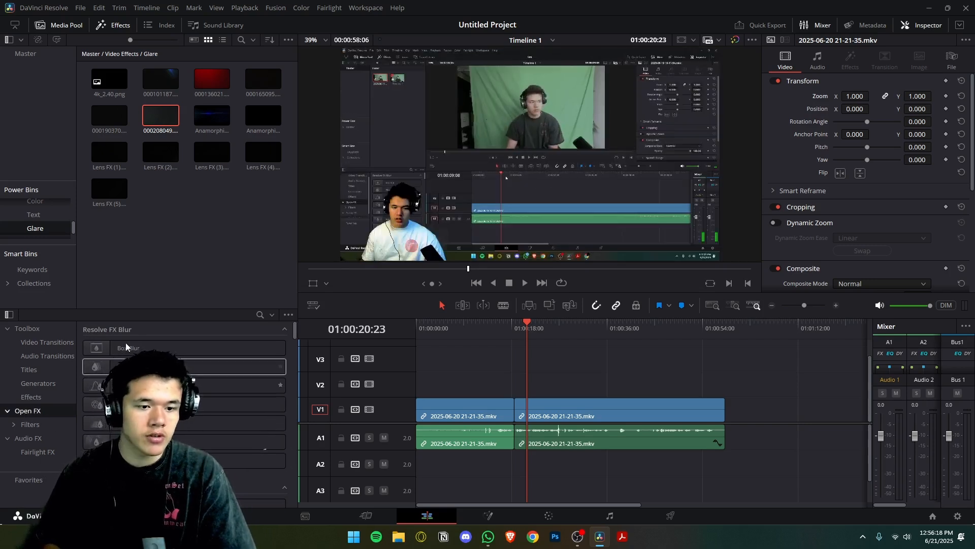
scroll(182, 416, "down", 3)
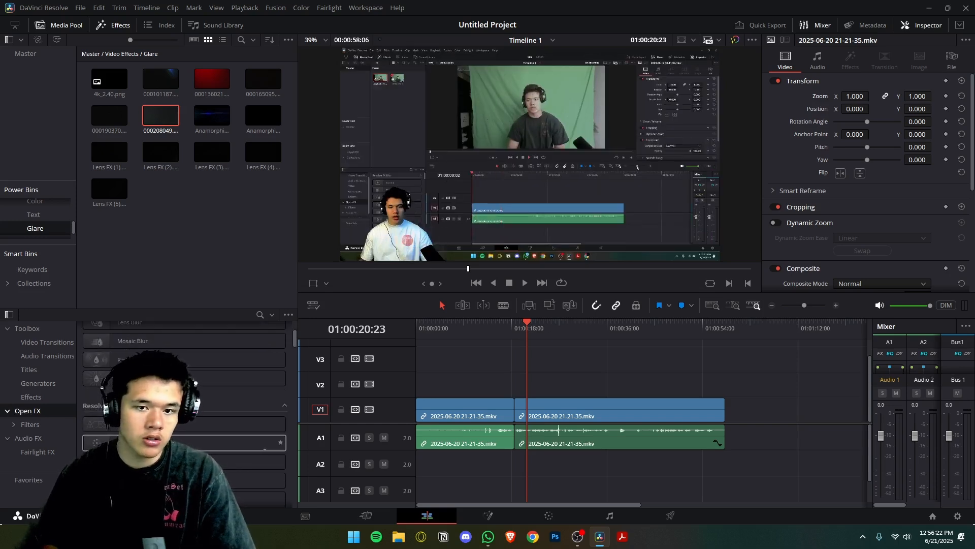
left_click_drag(150, 378, 561, 411)
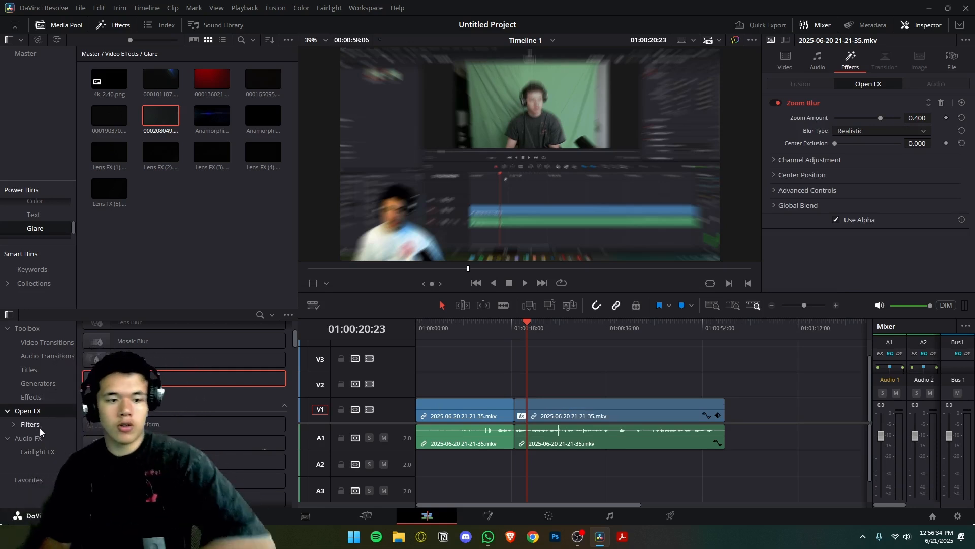
scroll(96, 445, "down", 2)
scroll(96, 444, "down", 3)
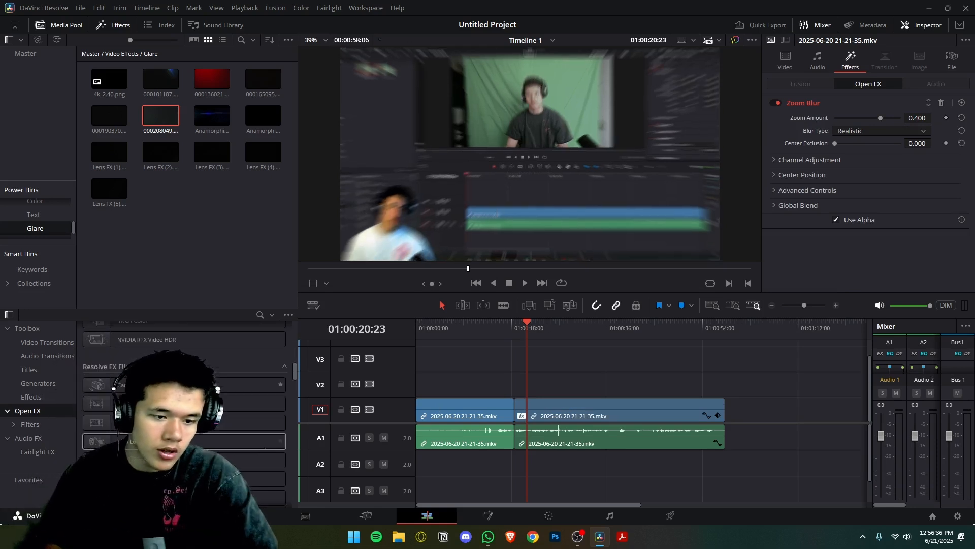